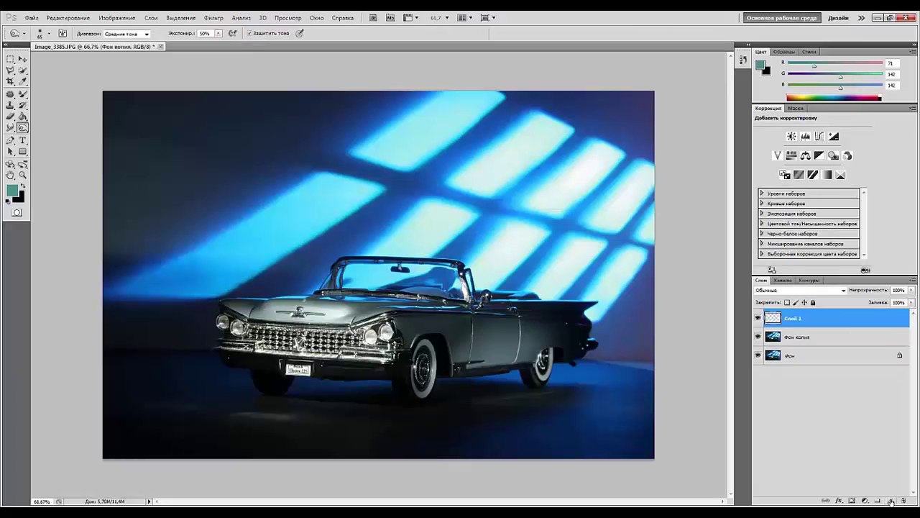
- Rename the new empty top layer to "workflow"
{"action": "double_click", "coordinate": [795, 318]}
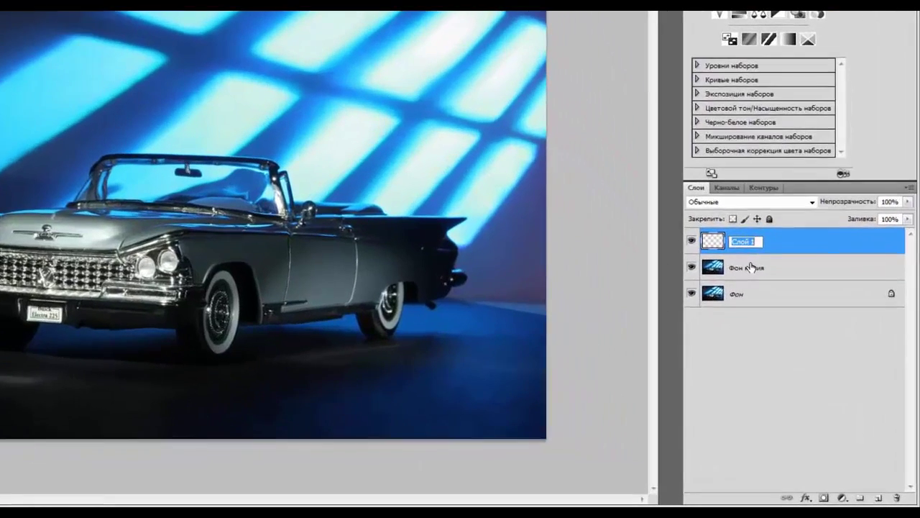
{"action": "type", "text": "workfl"}
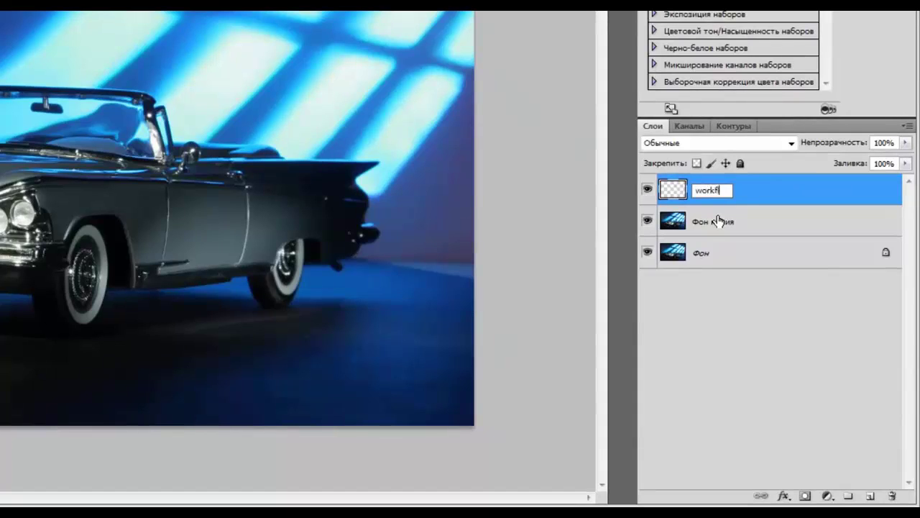
{"action": "type", "text": "ow"}
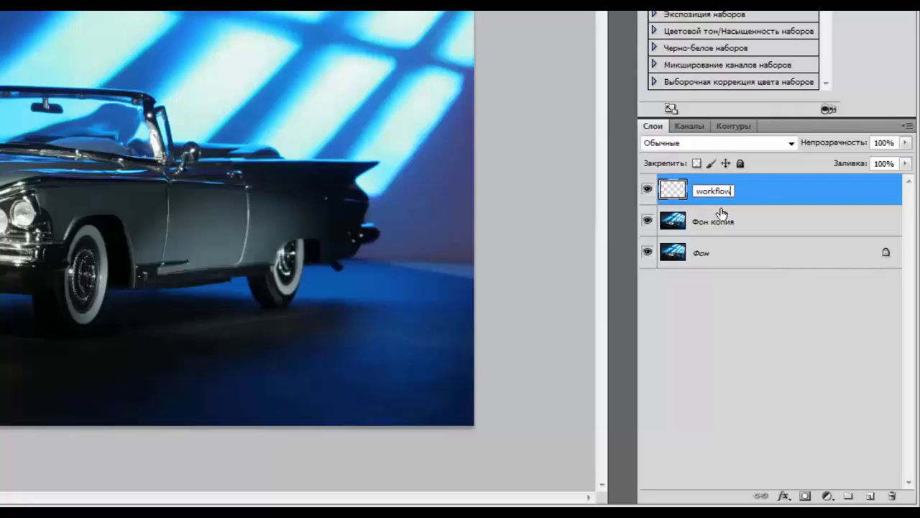
{"action": "left_click", "coordinate": [755, 191]}
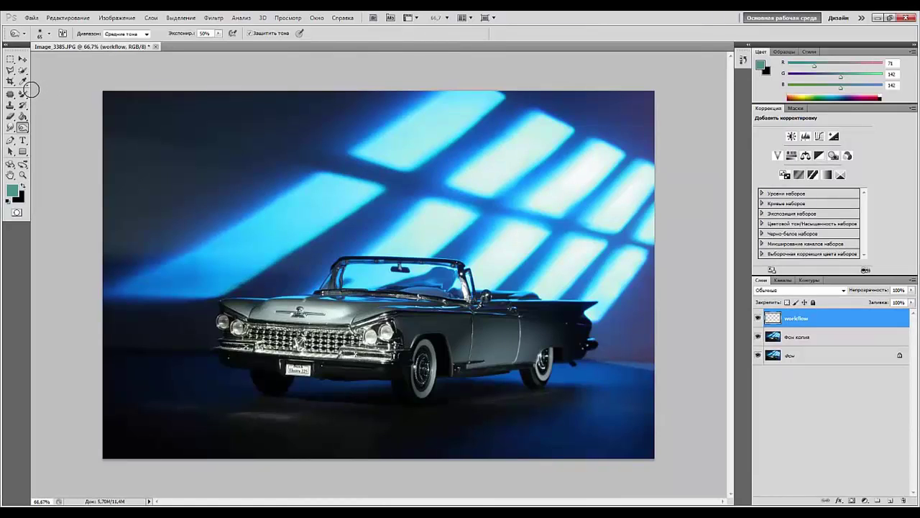
- Set up the Brush tool with white as the foreground colour and reduce the soft brush to a few pixels
{"action": "left_click", "coordinate": [23, 93]}
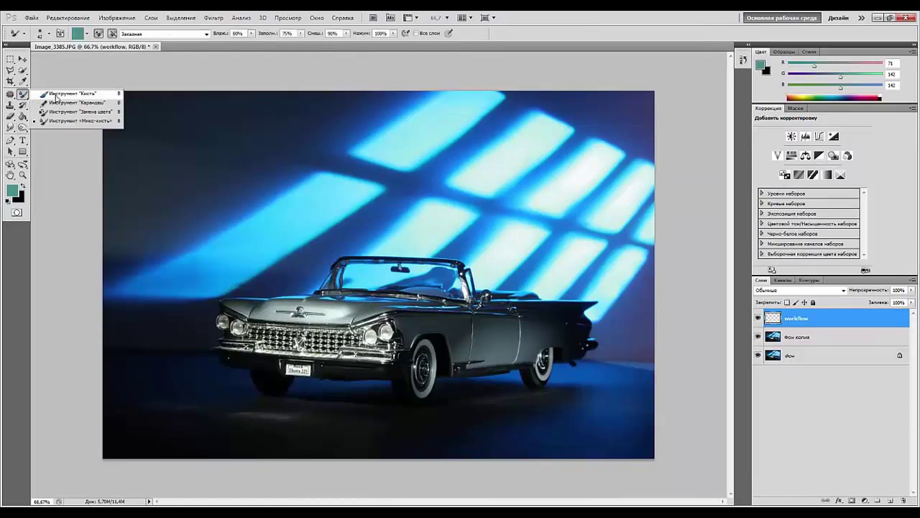
{"action": "left_click", "coordinate": [56, 96]}
{"action": "left_click", "coordinate": [21, 188]}
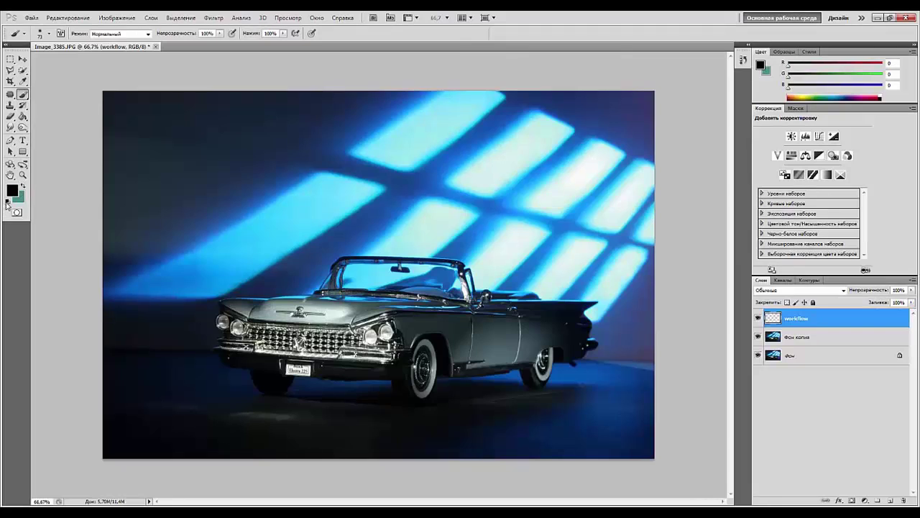
{"action": "left_click", "coordinate": [8, 203]}
{"action": "left_click", "coordinate": [22, 186]}
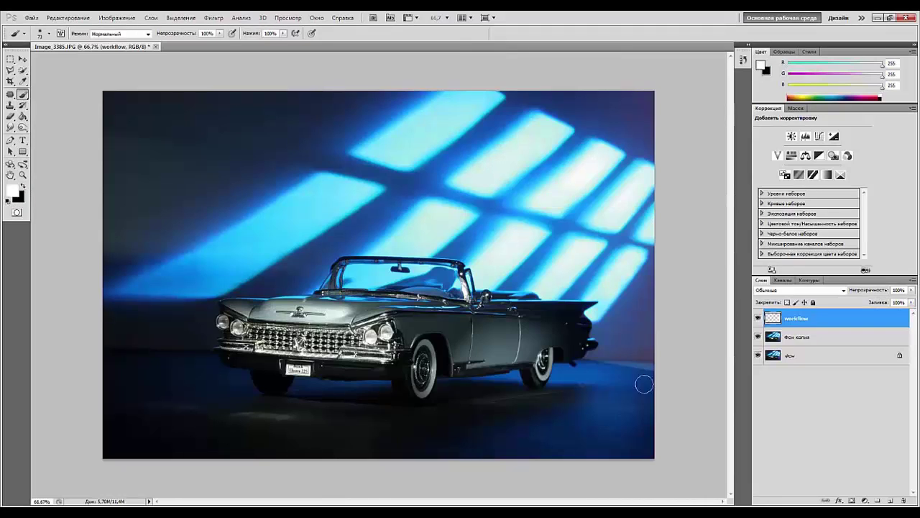
{"action": "right_click", "coordinate": [615, 387]}
{"action": "left_click_drag", "start_coordinate": [647, 407], "coordinate": [619, 409]}
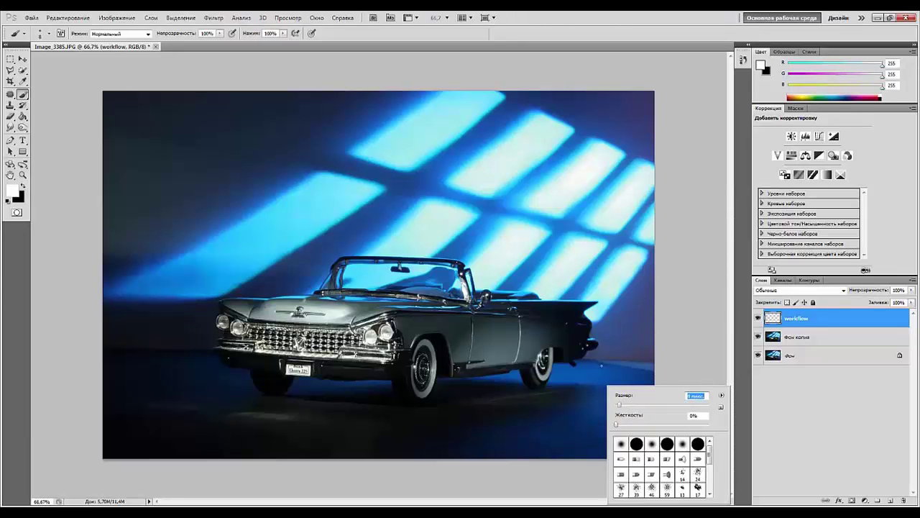
{"action": "key", "text": "Return"}
- Paint white outlines around the floor edge behind the car's tail and the dark wall area beside the photo's left edge
{"action": "left_click_drag", "start_coordinate": [597, 355], "coordinate": [652, 378]}
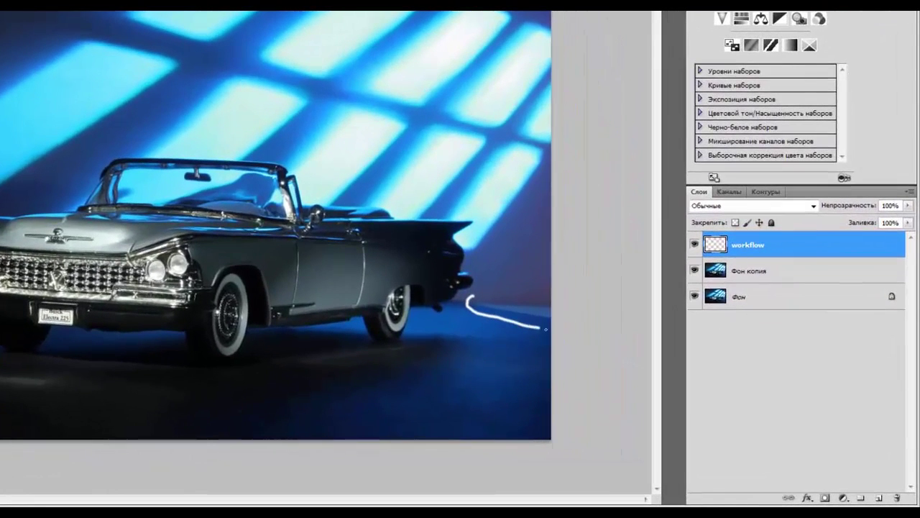
{"action": "left_click_drag", "start_coordinate": [551, 294], "coordinate": [495, 293]}
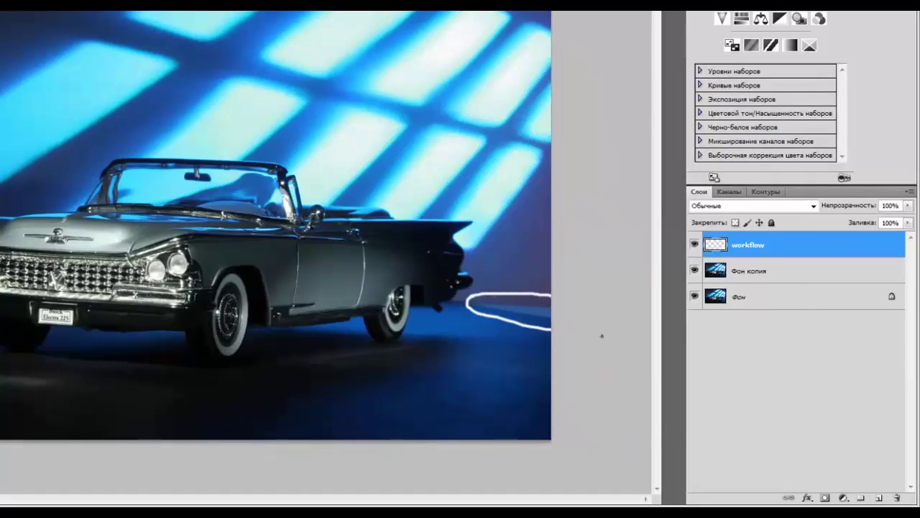
{"action": "mouse_move", "coordinate": [106, 129]}
{"action": "left_mouse_down"}
{"action": "mouse_move", "coordinate": [129, 266]}
{"action": "mouse_move", "coordinate": [102, 253]}
{"action": "mouse_move", "coordinate": [104, 195]}
{"action": "left_mouse_up"}
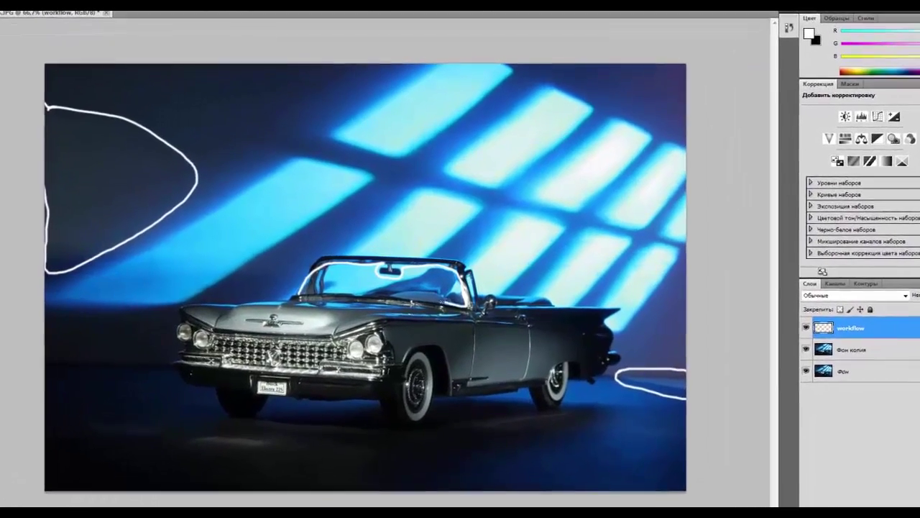
- Trace the windshield glass in white, following the lower edge of the glass to close the outline
{"action": "left_click_drag", "start_coordinate": [440, 294], "coordinate": [411, 292]}
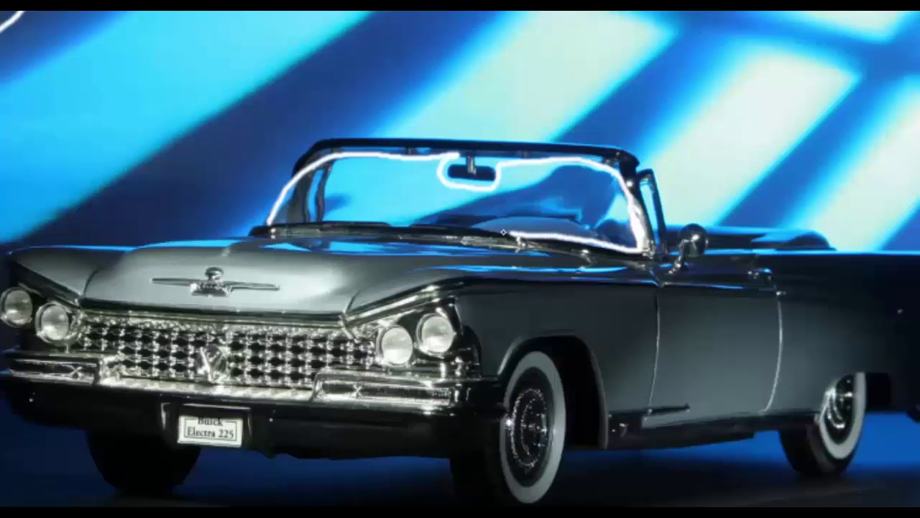
{"action": "mouse_move", "coordinate": [504, 231]}
{"action": "left_mouse_down"}
{"action": "mouse_move", "coordinate": [350, 218]}
{"action": "mouse_move", "coordinate": [267, 223]}
{"action": "left_mouse_up"}
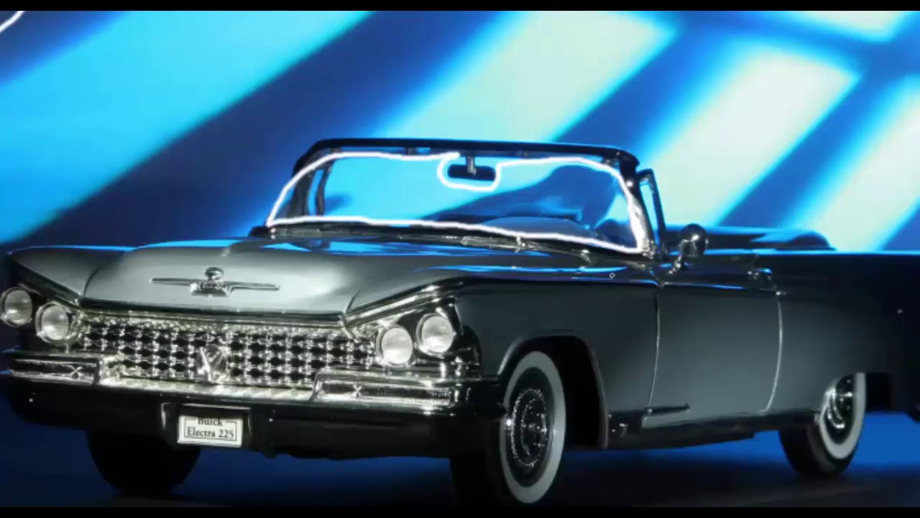
{"action": "mouse_move", "coordinate": [588, 240]}
{"action": "left_mouse_down"}
{"action": "mouse_move", "coordinate": [570, 222]}
{"action": "mouse_move", "coordinate": [541, 214]}
{"action": "mouse_move", "coordinate": [469, 230]}
{"action": "left_mouse_up"}
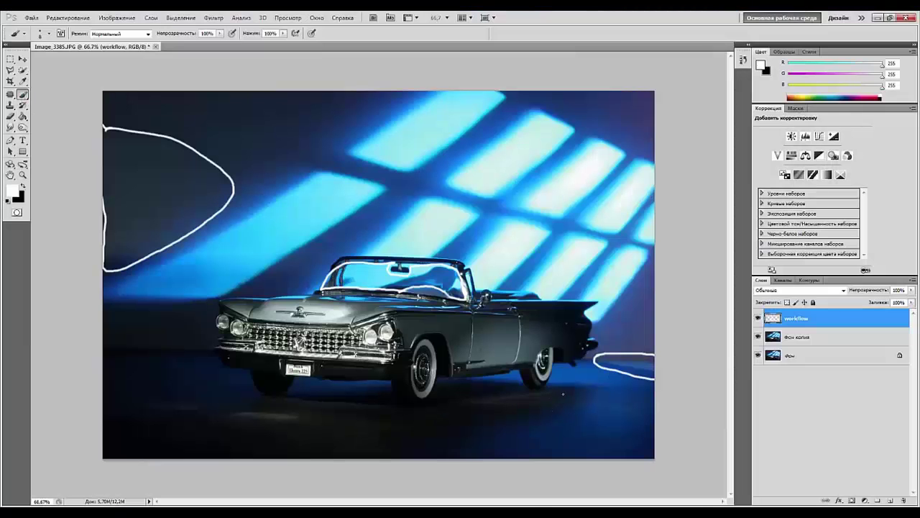
- Circle the floor shadow beside the car and both headlight pairs, and draw four diagonal lines across the floor in front of the car
{"action": "mouse_move", "coordinate": [563, 393]}
{"action": "left_mouse_down"}
{"action": "mouse_move", "coordinate": [507, 396]}
{"action": "mouse_move", "coordinate": [466, 412]}
{"action": "mouse_move", "coordinate": [574, 404]}
{"action": "mouse_move", "coordinate": [568, 391]}
{"action": "left_mouse_up"}
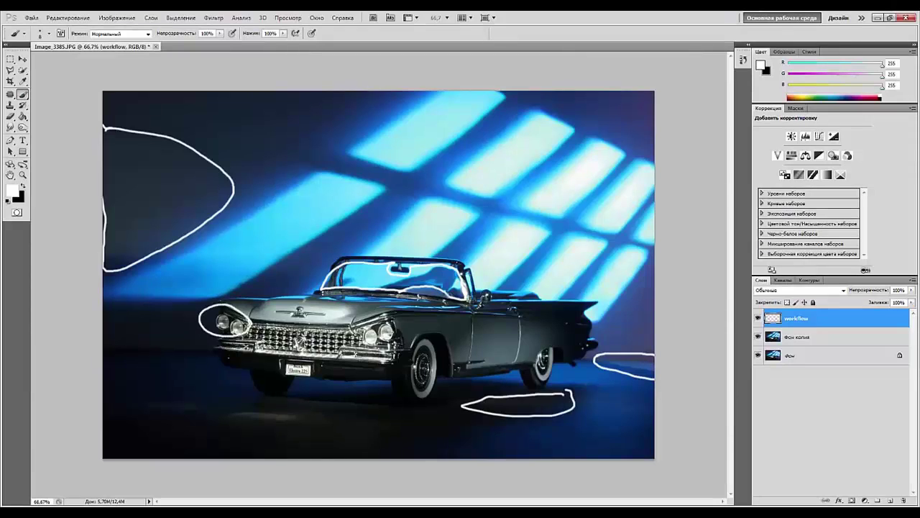
{"action": "mouse_move", "coordinate": [391, 315]}
{"action": "left_mouse_down"}
{"action": "mouse_move", "coordinate": [349, 338]}
{"action": "mouse_move", "coordinate": [401, 335]}
{"action": "mouse_move", "coordinate": [395, 318]}
{"action": "left_mouse_up"}
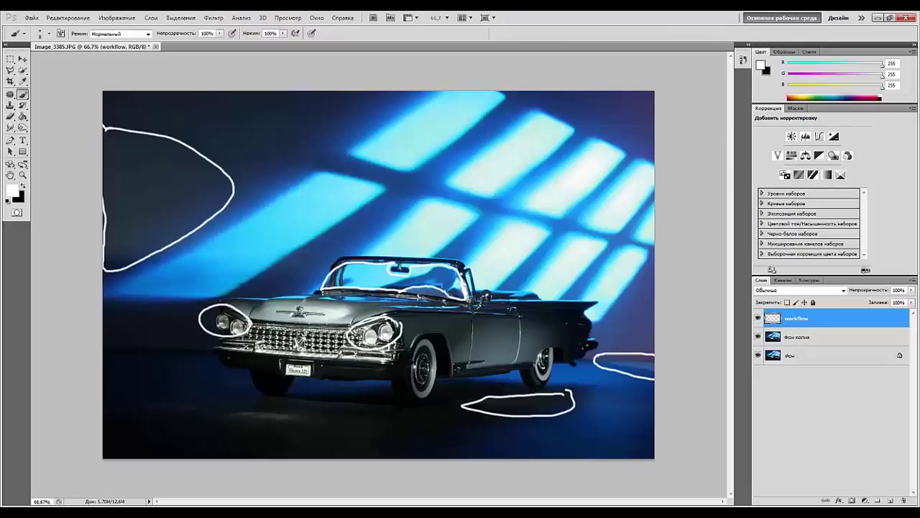
{"action": "left_click_drag", "start_coordinate": [203, 389], "coordinate": [117, 397]}
{"action": "left_click_drag", "start_coordinate": [267, 393], "coordinate": [103, 438]}
{"action": "left_click_drag", "start_coordinate": [378, 397], "coordinate": [103, 456]}
{"action": "left_click_drag", "start_coordinate": [393, 407], "coordinate": [284, 450]}
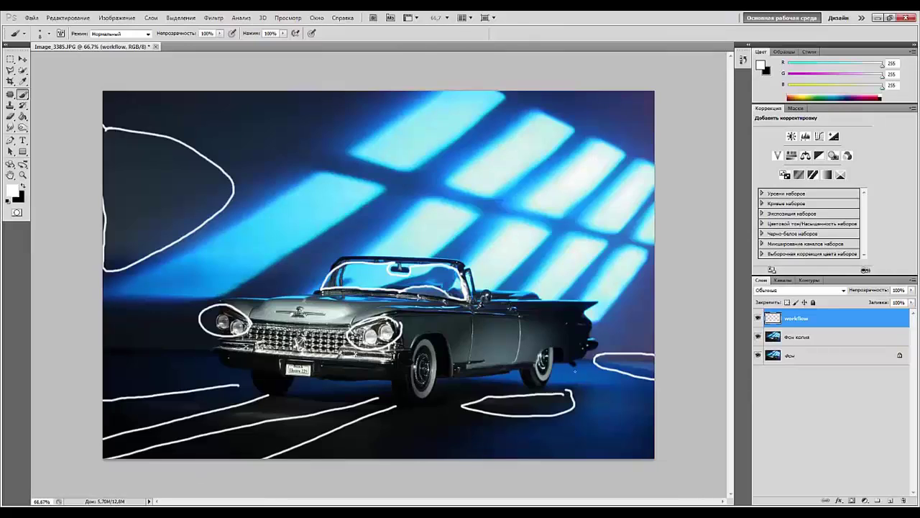
- Outline the front wheel and the car's side panel with the rear wheel in white, undoing the first arc attempt
{"action": "mouse_move", "coordinate": [575, 371]}
{"action": "left_mouse_down"}
{"action": "mouse_move", "coordinate": [550, 332]}
{"action": "mouse_move", "coordinate": [472, 316]}
{"action": "mouse_move", "coordinate": [441, 335]}
{"action": "mouse_move", "coordinate": [421, 368]}
{"action": "left_mouse_up"}
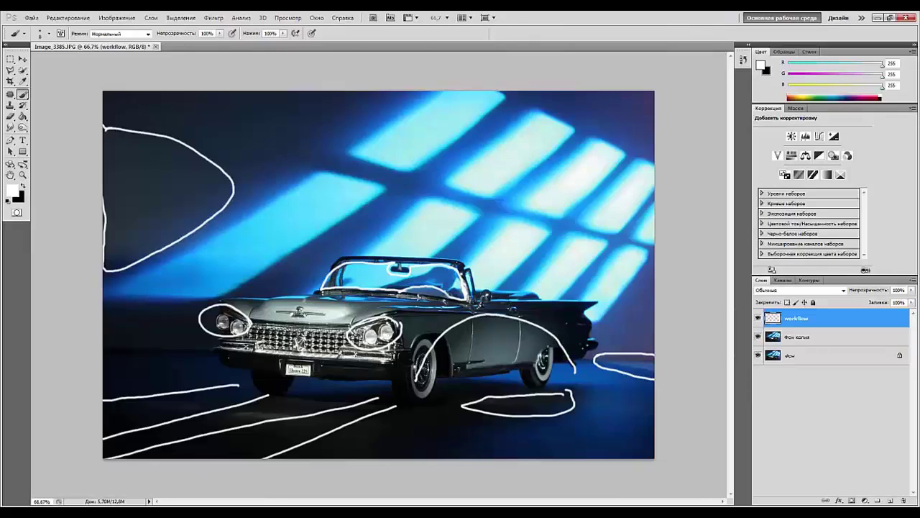
{"action": "key", "text": "ctrl+z"}
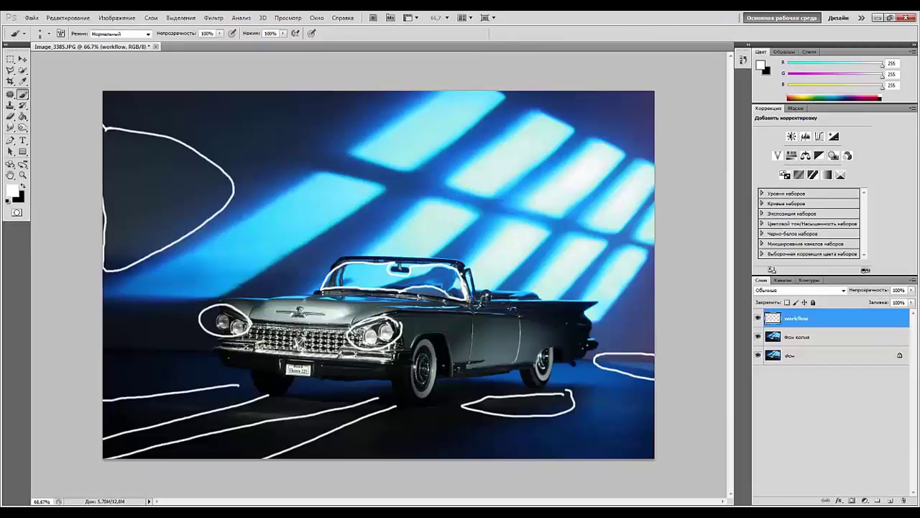
{"action": "mouse_move", "coordinate": [444, 374]}
{"action": "left_mouse_down"}
{"action": "mouse_move", "coordinate": [406, 344]}
{"action": "mouse_move", "coordinate": [428, 404]}
{"action": "mouse_move", "coordinate": [438, 351]}
{"action": "left_mouse_up"}
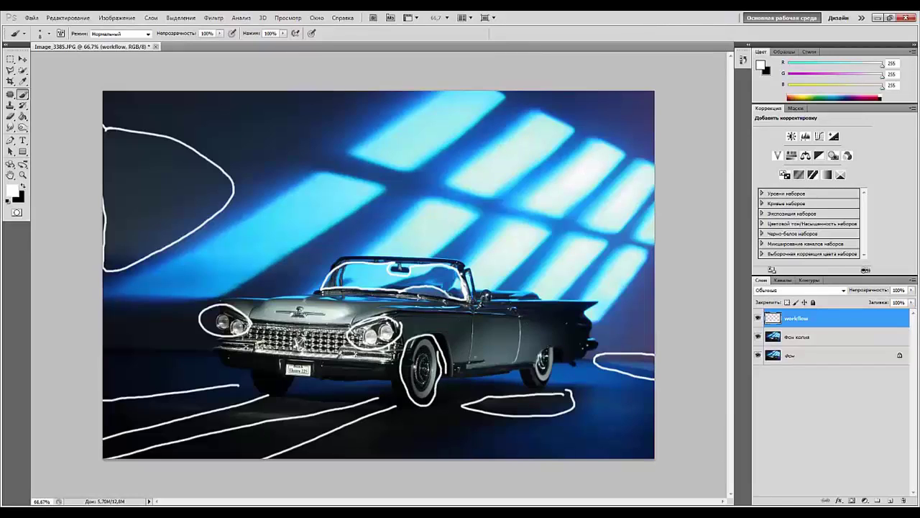
{"action": "mouse_move", "coordinate": [578, 374]}
{"action": "left_mouse_down"}
{"action": "mouse_move", "coordinate": [533, 320]}
{"action": "mouse_move", "coordinate": [475, 320]}
{"action": "mouse_move", "coordinate": [434, 375]}
{"action": "mouse_move", "coordinate": [481, 393]}
{"action": "mouse_move", "coordinate": [566, 389]}
{"action": "left_mouse_up"}
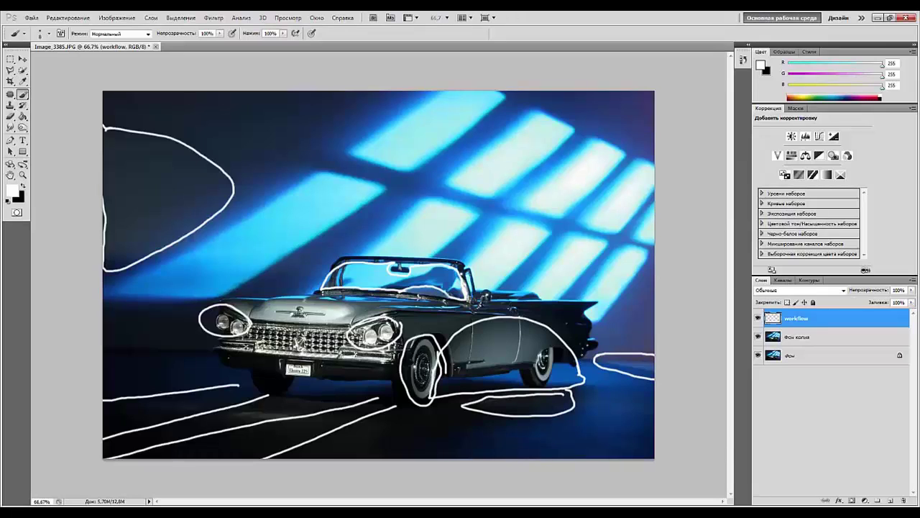
- Move the workflow layer below the "Фон копия" layer
{"action": "left_click_drag", "start_coordinate": [812, 320], "coordinate": [817, 344]}
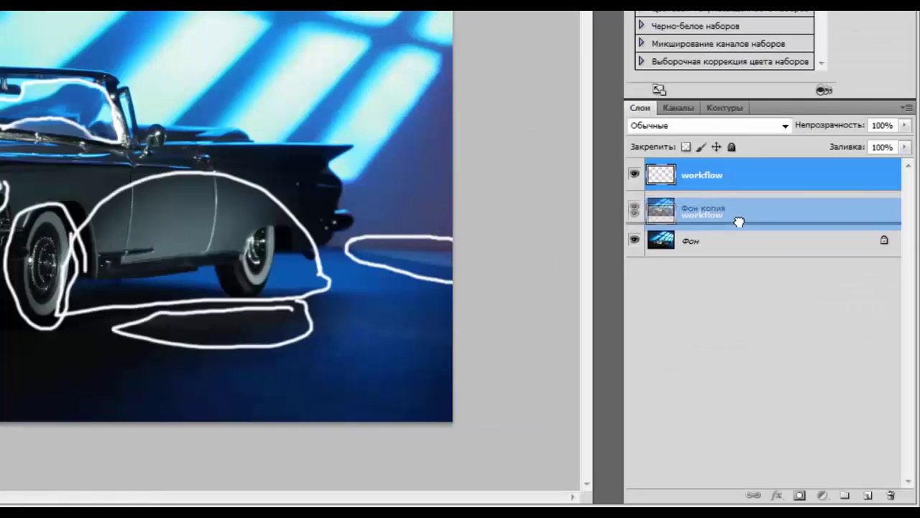
{"action": "left_click_drag", "start_coordinate": [739, 221], "coordinate": [739, 220]}
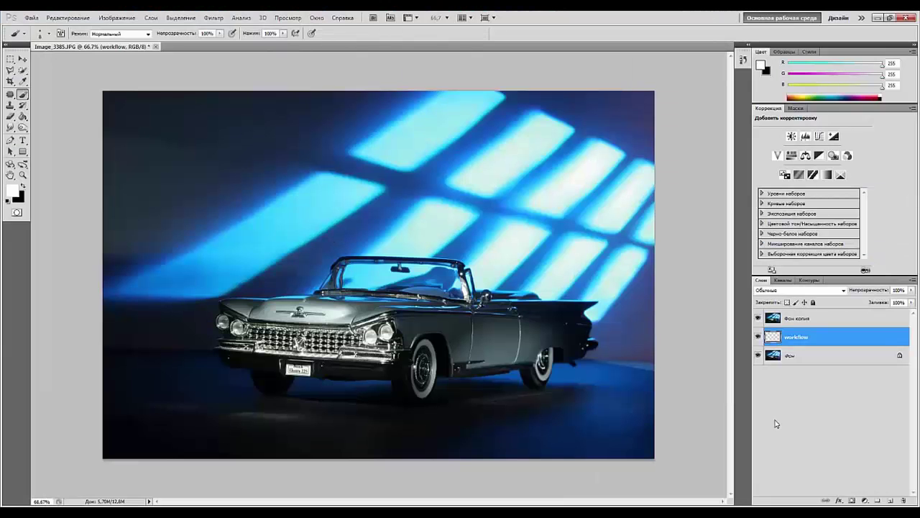
- Select a triangular floor area from under the rear bumper to the photo's right edge with the Polygonal Lasso
{"action": "key", "text": "ctrl+plus"}
{"action": "key", "text": "ctrl+plus"}
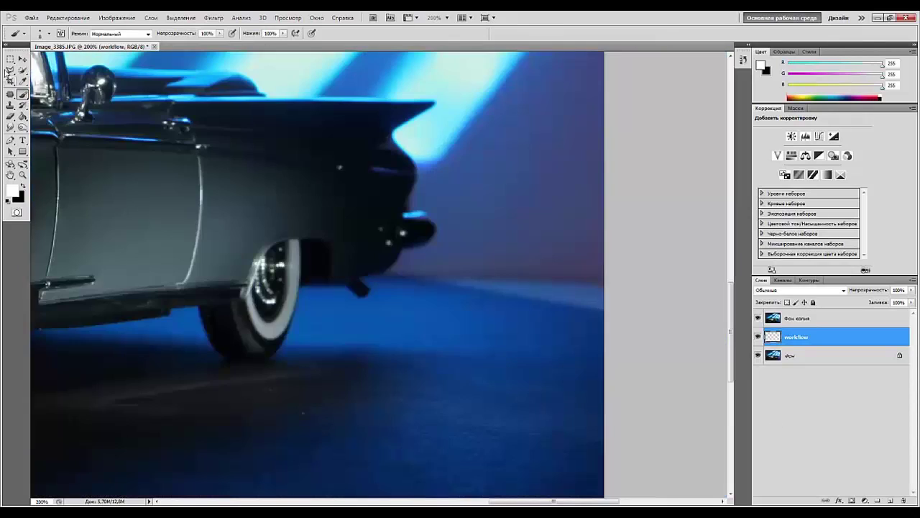
{"action": "left_click", "coordinate": [10, 69]}
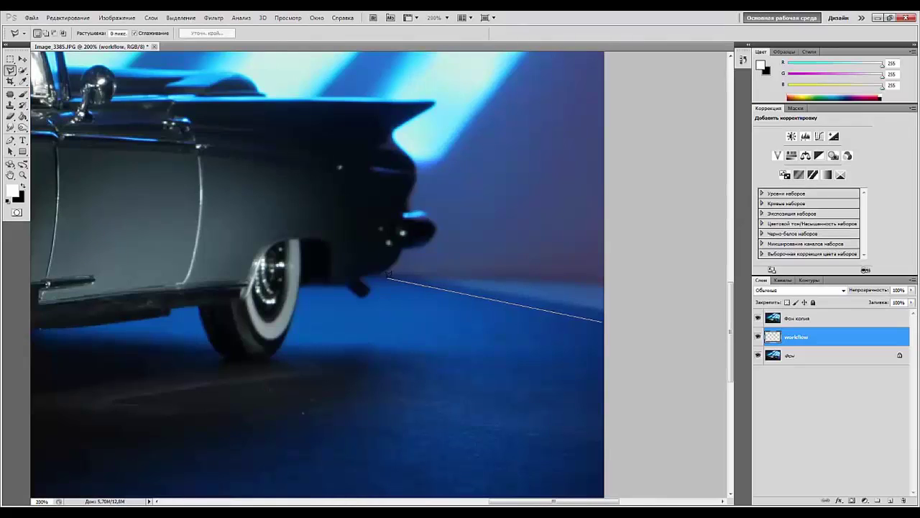
{"action": "left_click", "coordinate": [384, 277]}
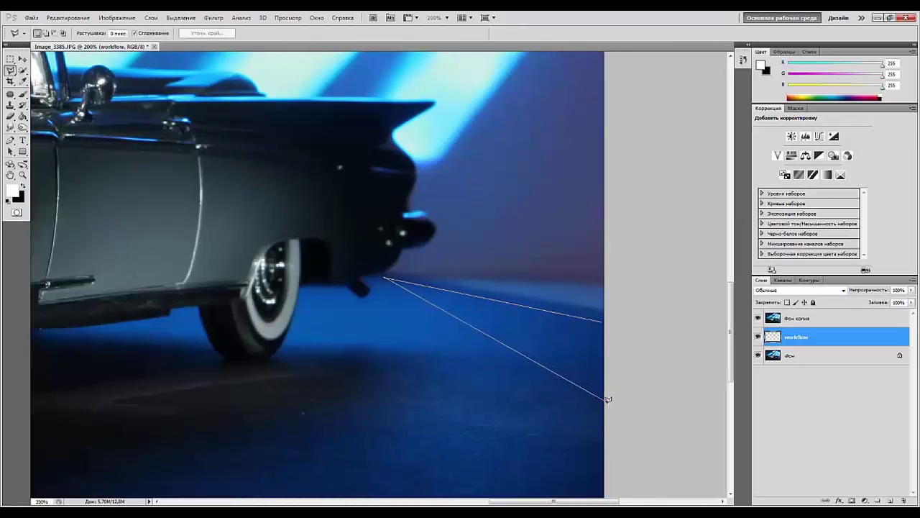
{"action": "left_click", "coordinate": [603, 401]}
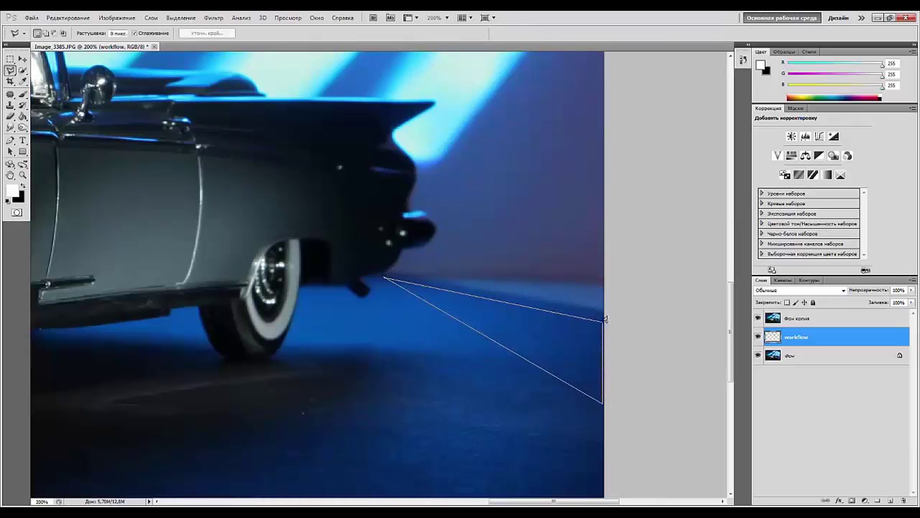
{"action": "left_click", "coordinate": [605, 318]}
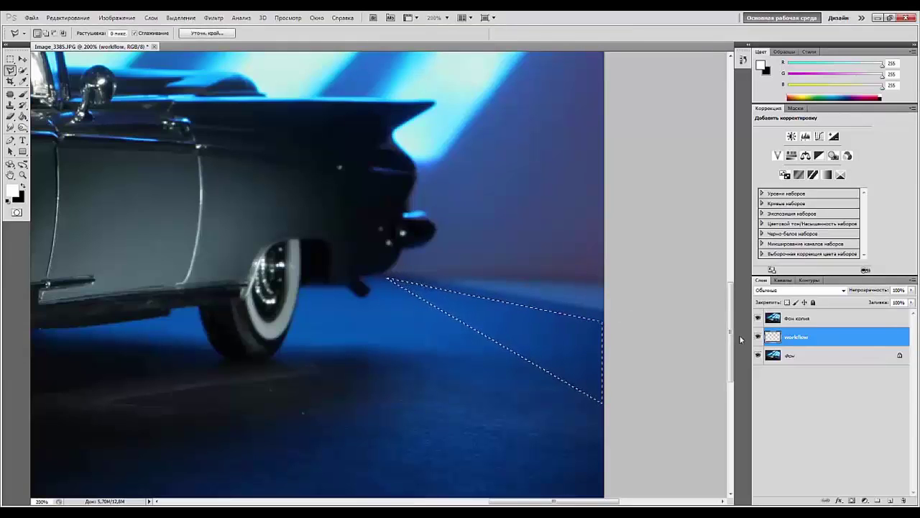
- Copy the selected floor wedge onto a new layer and move it slightly up over the uneven floor edge
{"action": "key", "text": "ctrl+c"}
{"action": "key", "text": "ctrl+v"}
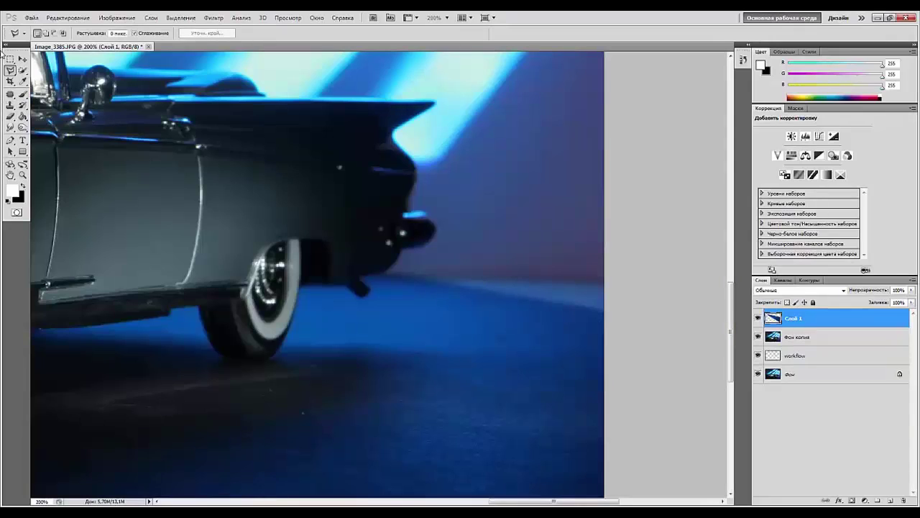
{"action": "left_click", "coordinate": [23, 60]}
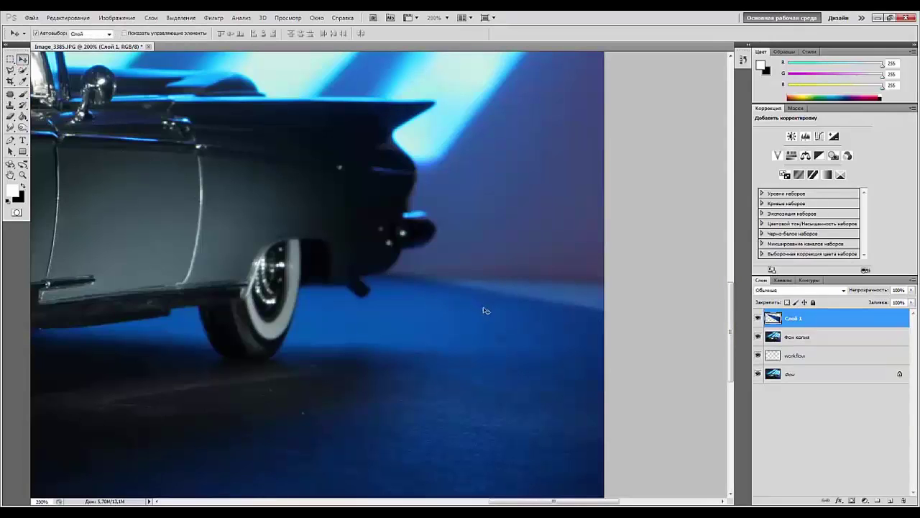
{"action": "left_click_drag", "start_coordinate": [485, 311], "coordinate": [504, 299]}
- Rotate the floor patch about -7.27° with Free Transform and align it with the base of the wall
{"action": "key", "text": "ctrl+t"}
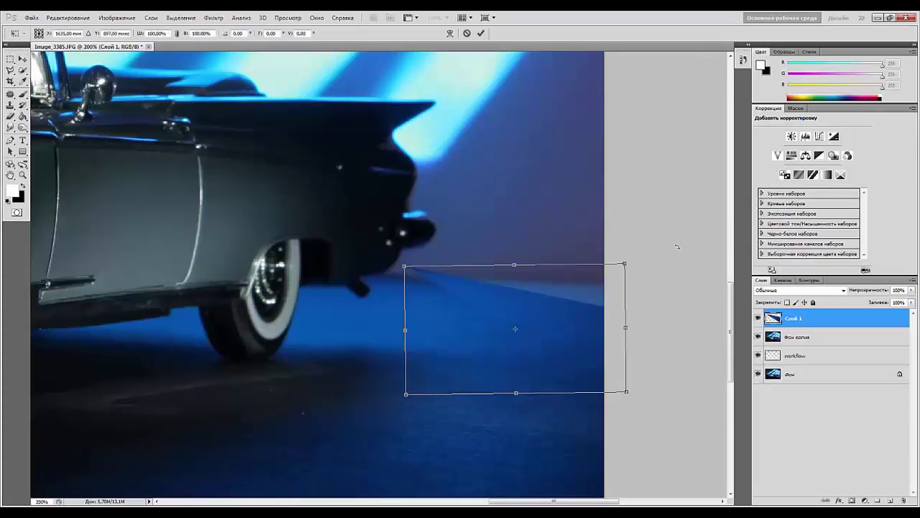
{"action": "left_click_drag", "start_coordinate": [598, 308], "coordinate": [591, 298]}
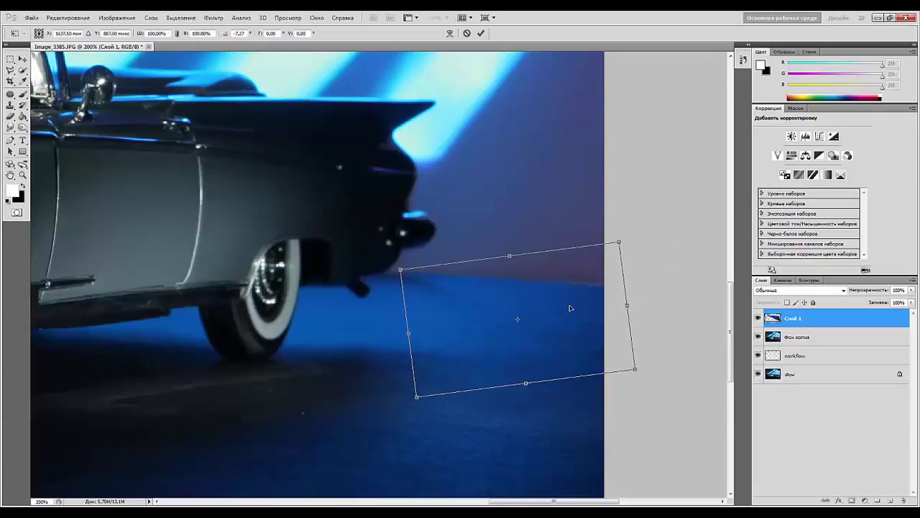
{"action": "key", "text": "Return"}
- Add a Levels adjustment clipped to the floor patch, set the midtones to 0.91 and adjust the output white level
{"action": "left_click", "coordinate": [806, 136]}
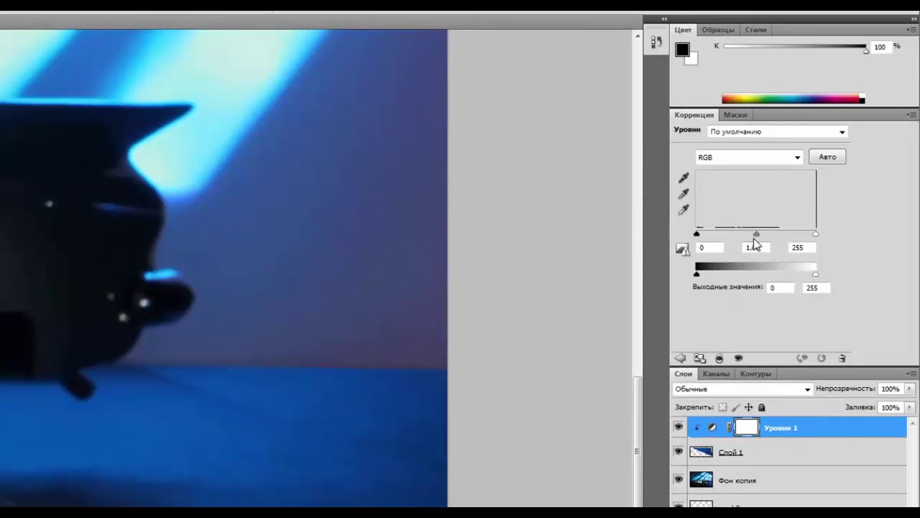
{"action": "left_click_drag", "start_coordinate": [757, 237], "coordinate": [760, 236]}
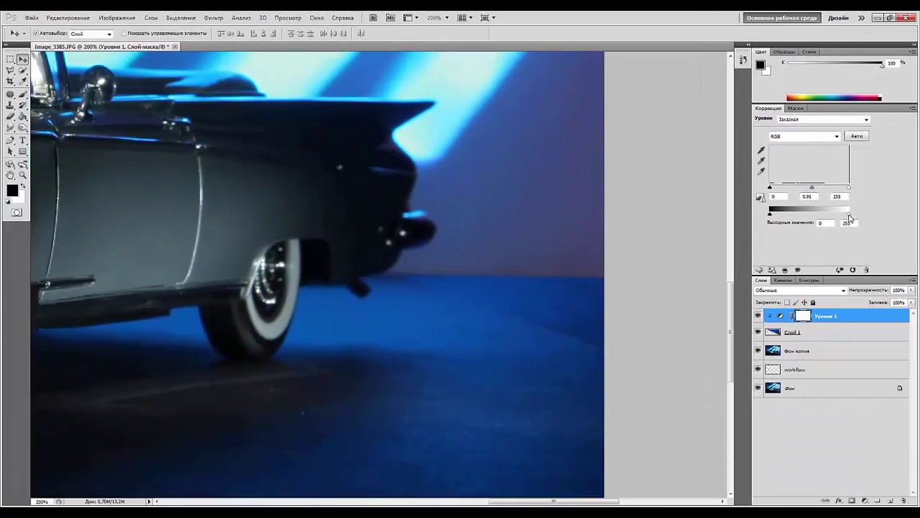
{"action": "left_click_drag", "start_coordinate": [849, 217], "coordinate": [849, 218]}
- Merge the Levels adjustment, the floor patch and the background copy into a single layer
{"action": "left_click", "coordinate": [825, 353], "text": "shift"}
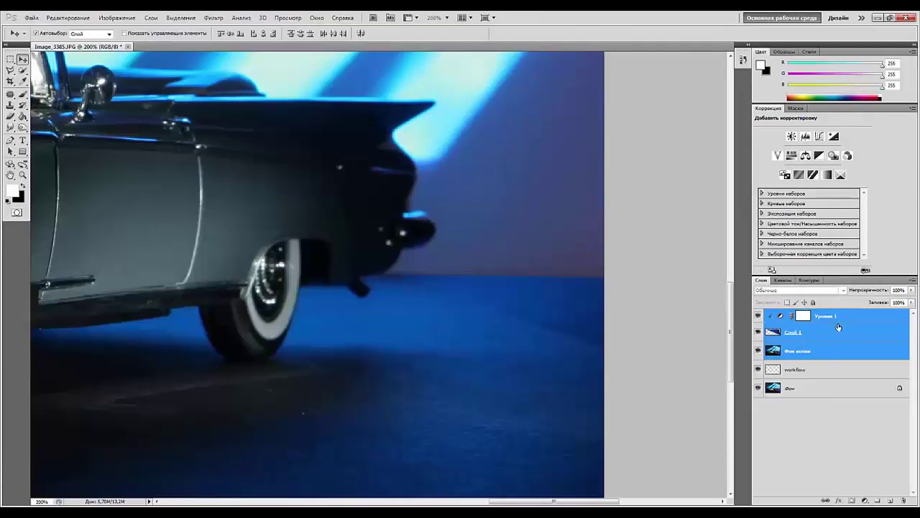
{"action": "key", "text": "ctrl+e"}
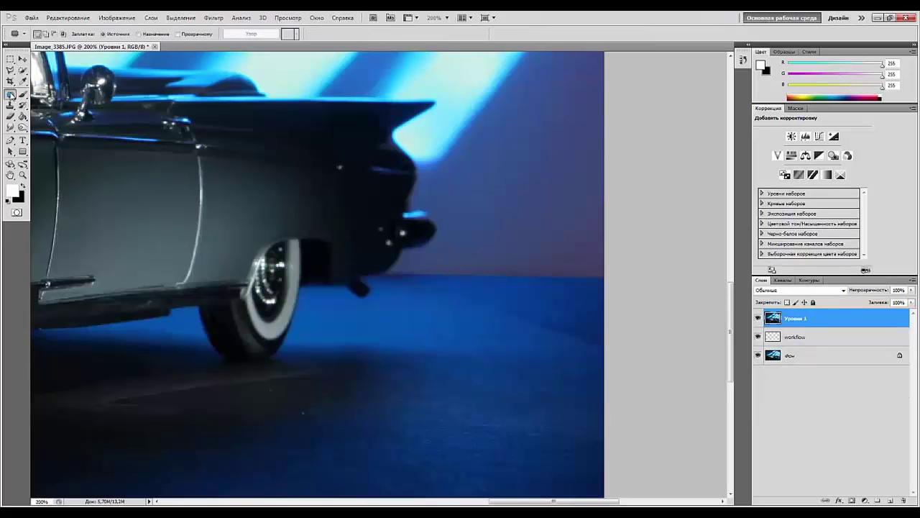
- Touch up the floor edge beneath the rear bumper with the Clone Stamp at 50% opacity, and switch to the Blur tool
{"action": "right_click", "coordinate": [10, 94]}
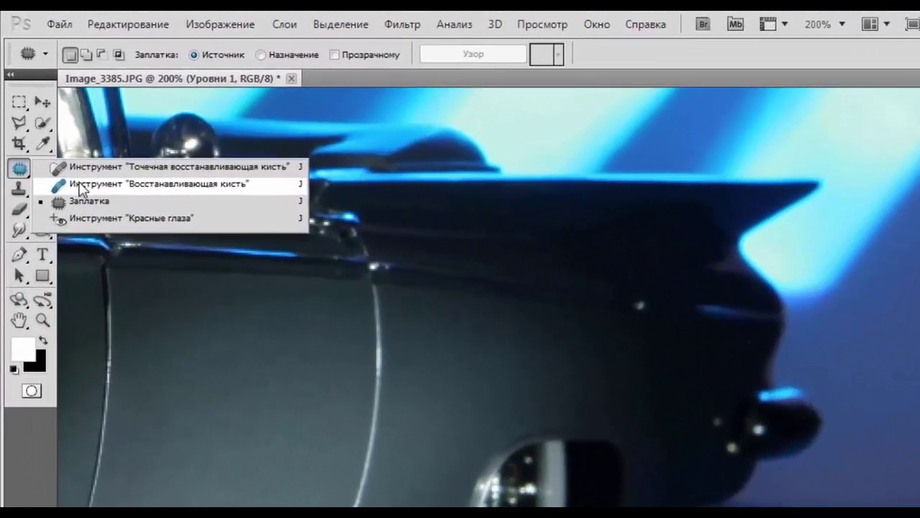
{"action": "left_click", "coordinate": [63, 147]}
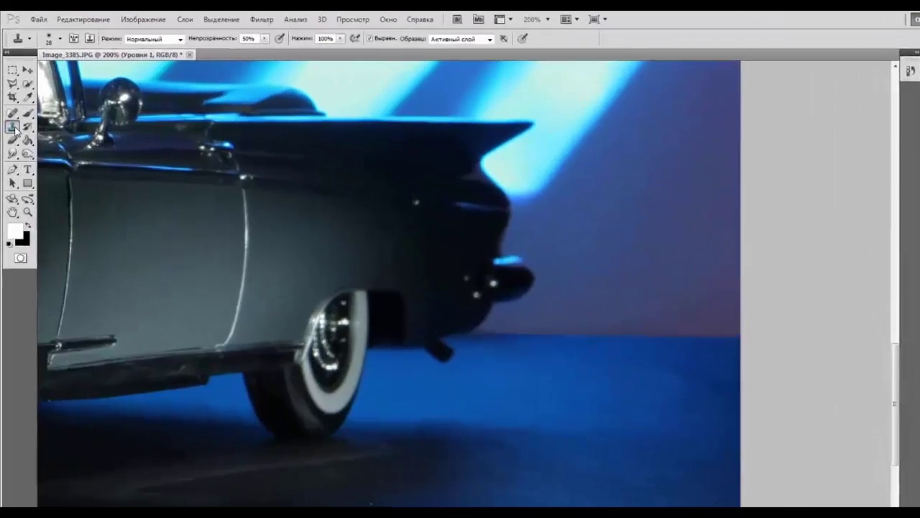
{"action": "left_click", "coordinate": [12, 107]}
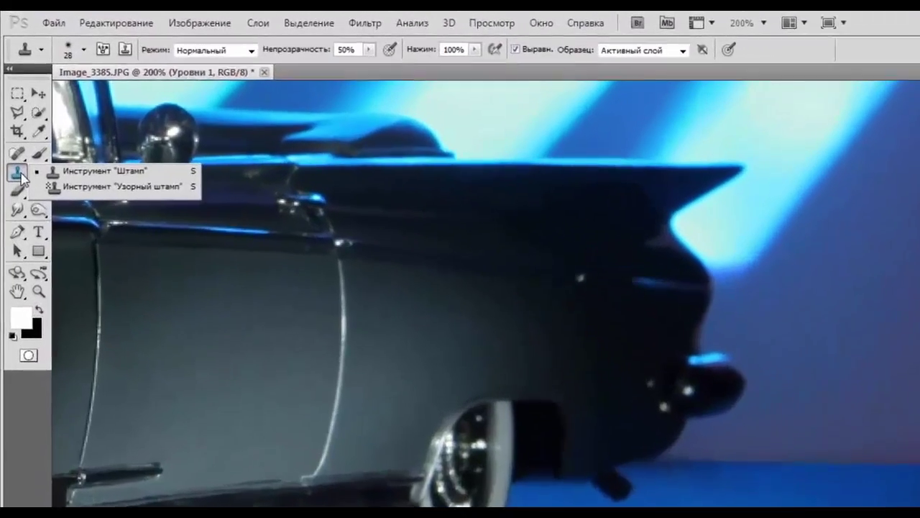
{"action": "left_click", "coordinate": [101, 171]}
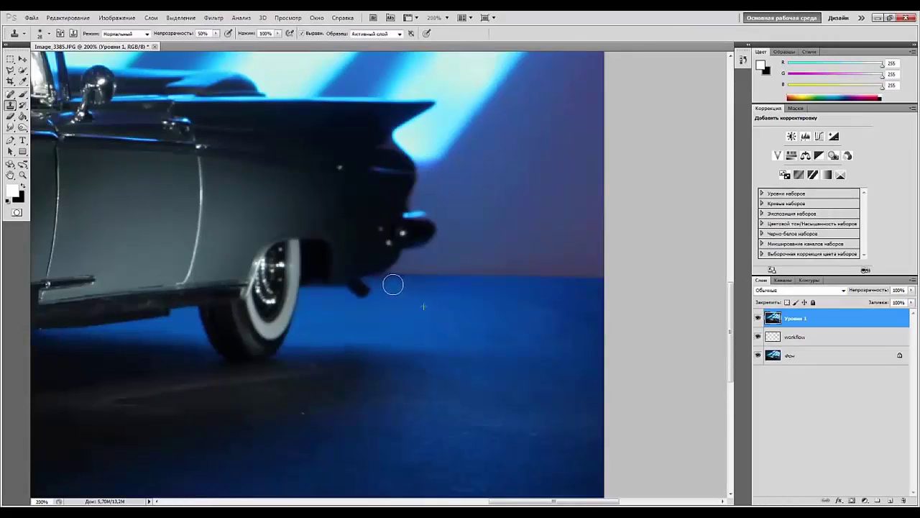
{"action": "mouse_move", "coordinate": [395, 284]}
{"action": "left_mouse_down"}
{"action": "mouse_move", "coordinate": [415, 287]}
{"action": "mouse_move", "coordinate": [402, 282]}
{"action": "left_mouse_up"}
{"action": "left_click", "coordinate": [14, 127]}
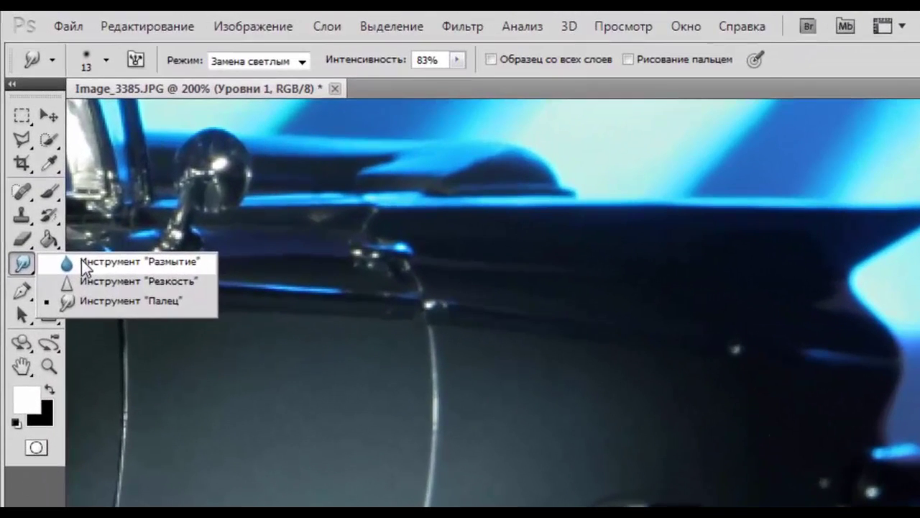
{"action": "left_click", "coordinate": [86, 208]}
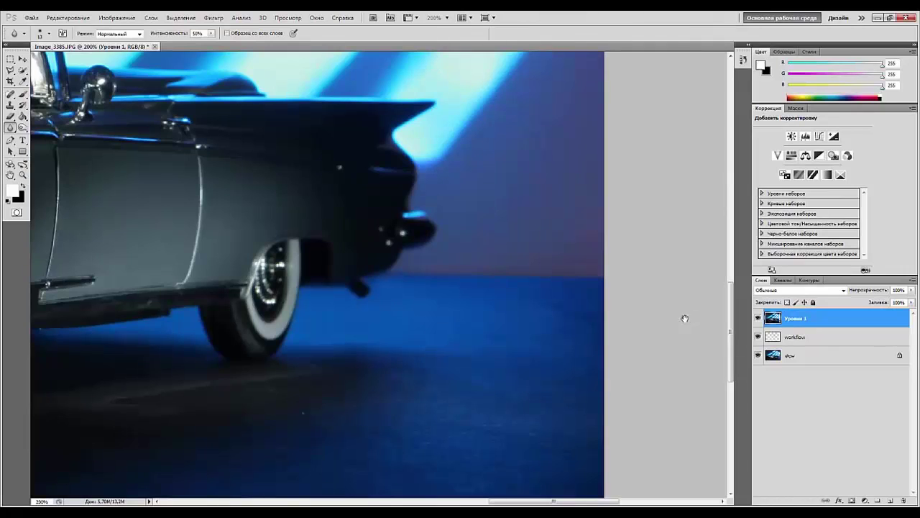
- Patch the lower rear part of the light streak on the floor below the rear wheel with clean floor farther toward the photo's corner
{"action": "mouse_move", "coordinate": [317, 340]}
{"action": "left_mouse_down"}
{"action": "mouse_move", "coordinate": [421, 179]}
{"action": "mouse_move", "coordinate": [479, 170]}
{"action": "left_mouse_up"}
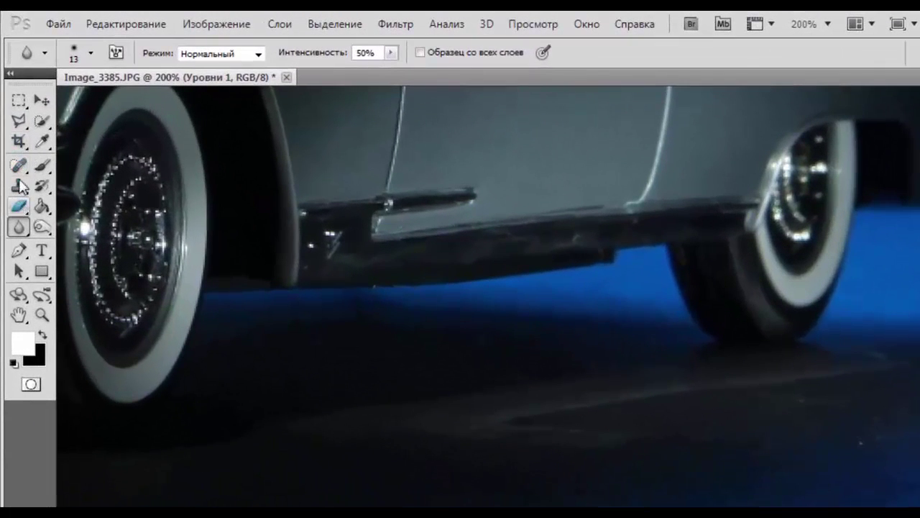
{"action": "left_click", "coordinate": [20, 166]}
{"action": "right_click", "coordinate": [22, 167]}
{"action": "left_click", "coordinate": [68, 175]}
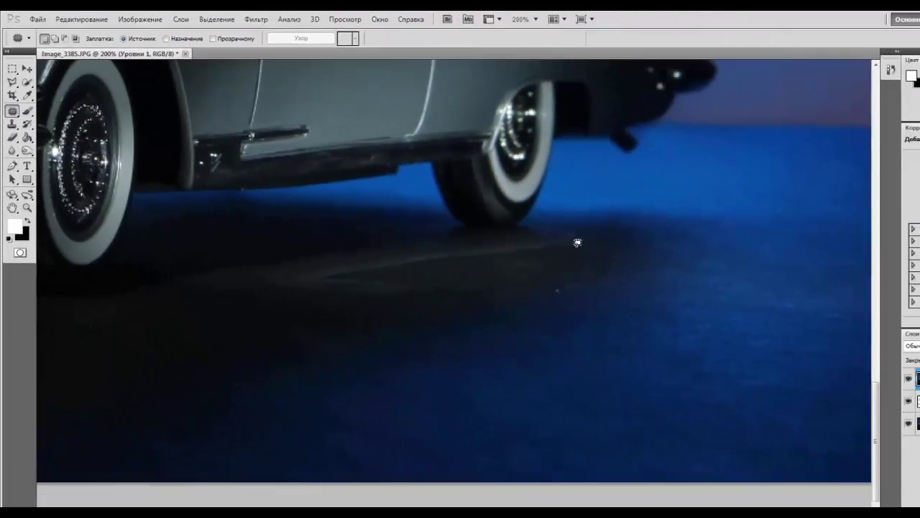
{"action": "mouse_move", "coordinate": [793, 321]}
{"action": "left_mouse_down"}
{"action": "mouse_move", "coordinate": [585, 351]}
{"action": "mouse_move", "coordinate": [739, 405]}
{"action": "left_mouse_up"}
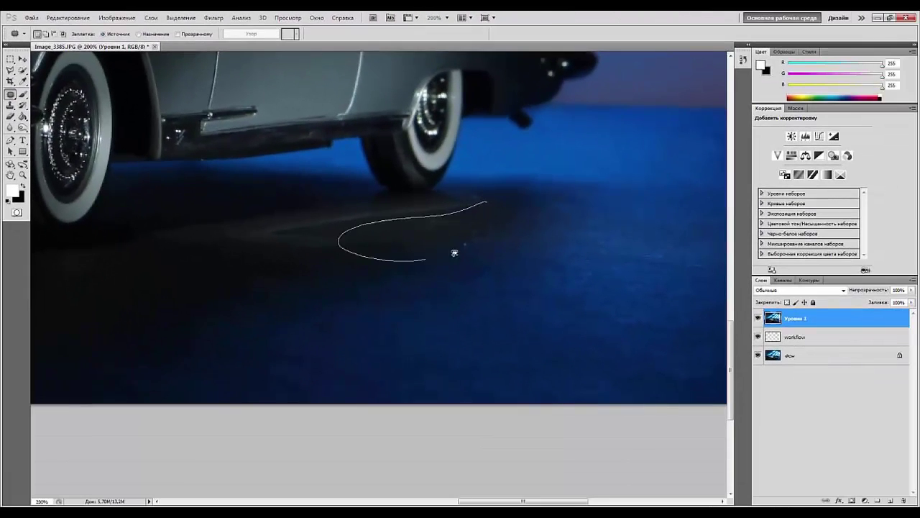
{"action": "left_click_drag", "start_coordinate": [454, 252], "coordinate": [474, 203]}
{"action": "left_click_drag", "start_coordinate": [419, 249], "coordinate": [622, 306]}
{"action": "key", "text": "ctrl+d"}
- Patch the streak's far end between the wheels and its remaining part under the rear wheel with dark floor texture
{"action": "mouse_move", "coordinate": [341, 228]}
{"action": "left_mouse_down"}
{"action": "mouse_move", "coordinate": [269, 208]}
{"action": "mouse_move", "coordinate": [261, 253]}
{"action": "mouse_move", "coordinate": [300, 211]}
{"action": "left_mouse_up"}
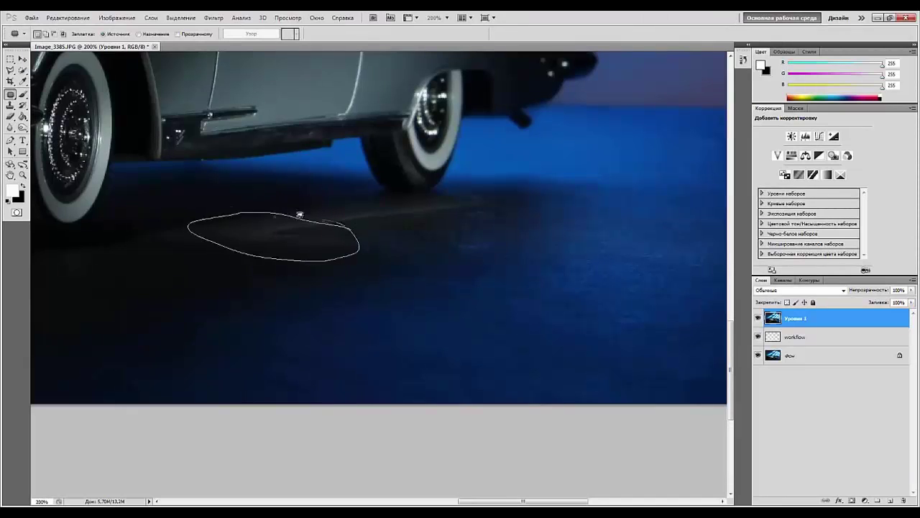
{"action": "left_click_drag", "start_coordinate": [274, 248], "coordinate": [334, 295]}
{"action": "key", "text": "ctrl+d"}
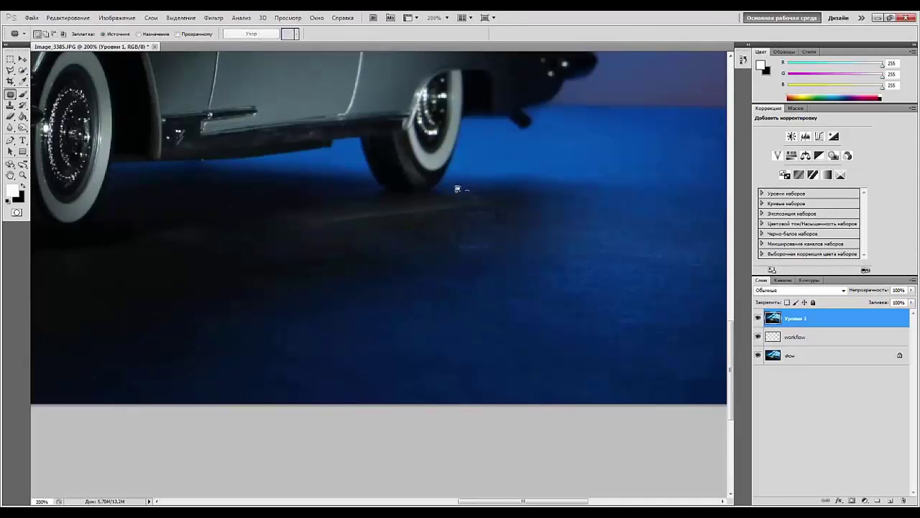
{"action": "mouse_move", "coordinate": [457, 189]}
{"action": "left_mouse_down"}
{"action": "mouse_move", "coordinate": [323, 189]}
{"action": "mouse_move", "coordinate": [284, 209]}
{"action": "mouse_move", "coordinate": [344, 224]}
{"action": "mouse_move", "coordinate": [431, 216]}
{"action": "mouse_move", "coordinate": [479, 200]}
{"action": "mouse_move", "coordinate": [460, 188]}
{"action": "left_mouse_up"}
{"action": "left_click_drag", "start_coordinate": [338, 211], "coordinate": [441, 274]}
{"action": "key", "text": "ctrl+d"}
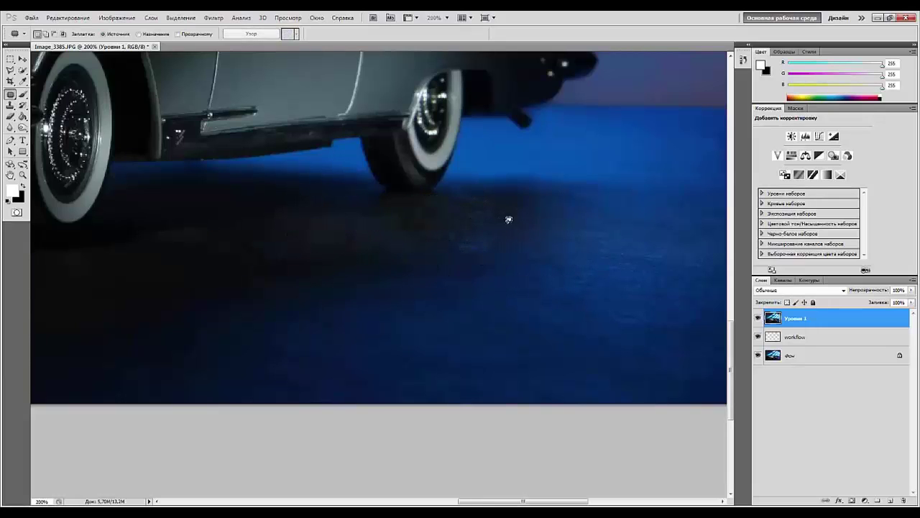
- Patch the remaining marks and uneven tones on the floor behind the rear wheel and between the wheels with cleaner floor nearby
{"action": "mouse_move", "coordinate": [508, 218]}
{"action": "left_mouse_down"}
{"action": "mouse_move", "coordinate": [501, 246]}
{"action": "mouse_move", "coordinate": [489, 226]}
{"action": "mouse_move", "coordinate": [587, 261]}
{"action": "left_mouse_up"}
{"action": "key", "text": "ctrl+d"}
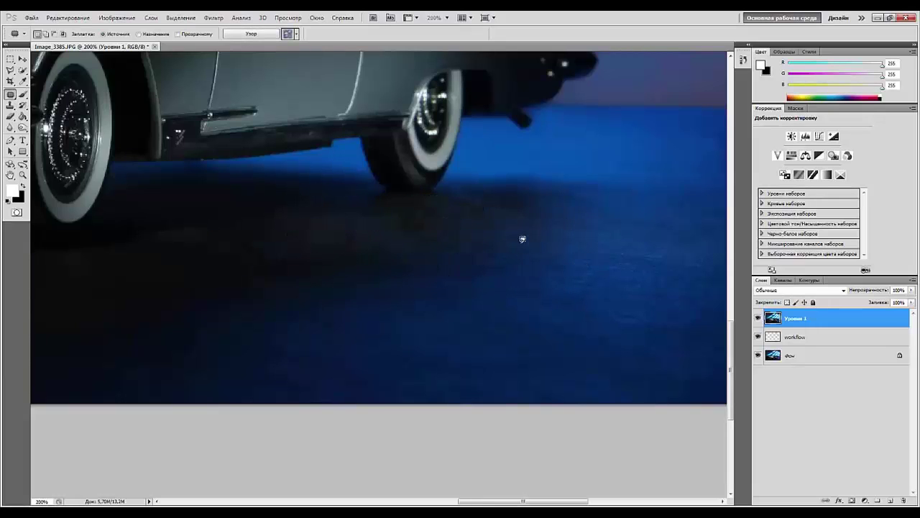
{"action": "left_click_drag", "start_coordinate": [522, 238], "coordinate": [568, 301]}
{"action": "key", "text": "ctrl+d"}
{"action": "mouse_move", "coordinate": [424, 260]}
{"action": "left_mouse_down"}
{"action": "mouse_move", "coordinate": [382, 276]}
{"action": "mouse_move", "coordinate": [338, 256]}
{"action": "left_mouse_up"}
{"action": "left_click_drag", "start_coordinate": [396, 270], "coordinate": [442, 290]}
{"action": "left_click_drag", "start_coordinate": [237, 249], "coordinate": [425, 306]}
{"action": "key", "text": "ctrl+d"}
{"action": "mouse_move", "coordinate": [209, 218]}
{"action": "left_mouse_down"}
{"action": "mouse_move", "coordinate": [234, 241]}
{"action": "mouse_move", "coordinate": [188, 244]}
{"action": "mouse_move", "coordinate": [314, 302]}
{"action": "left_mouse_up"}
{"action": "key", "text": "ctrl+d"}
{"action": "key", "text": "ctrl+minus"}
{"action": "key", "text": "ctrl+minus"}
{"action": "key", "text": "ctrl+minus"}
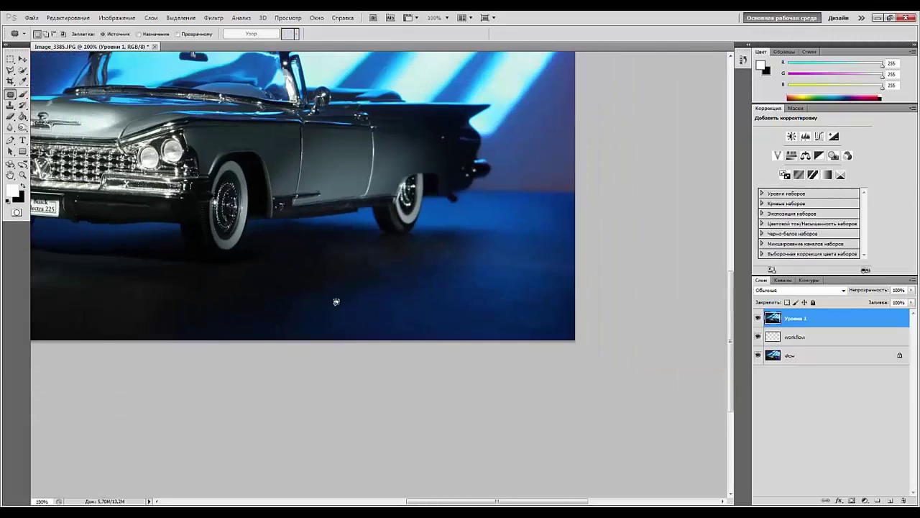
{"action": "key", "text": "ctrl+plus"}
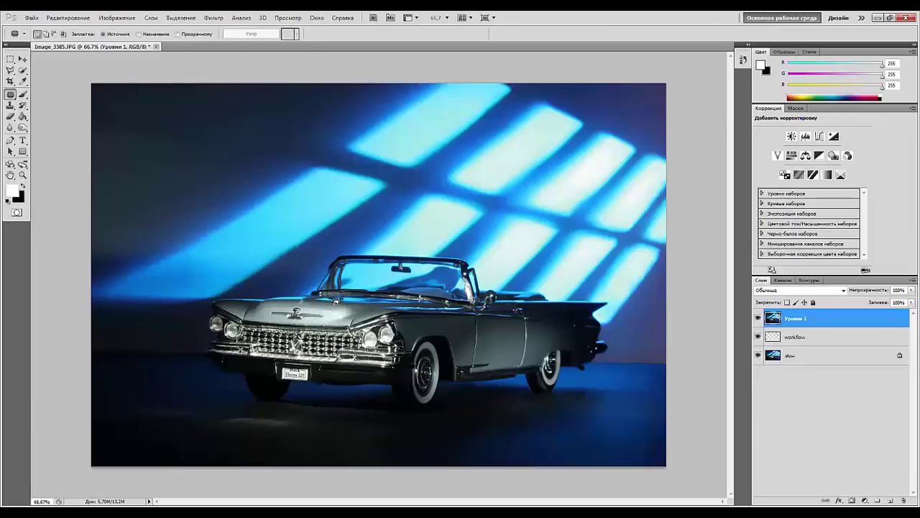
- Add a new empty layer above the merged photo and set its blending mode to Color (Цветность)
{"action": "scroll", "coordinate": [575, 380], "scroll_direction": "up", "scroll_amount": 2}
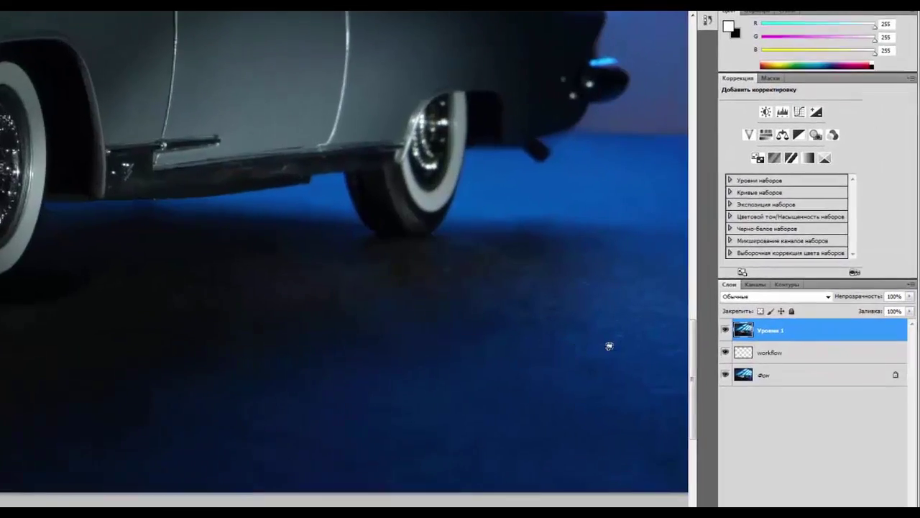
{"action": "key", "text": "ctrl+shift+alt+n"}
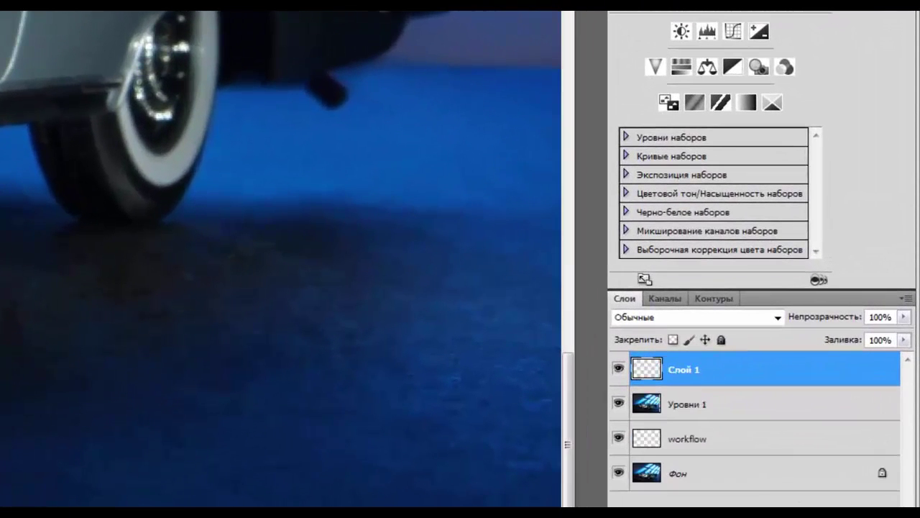
{"action": "left_click", "coordinate": [777, 317]}
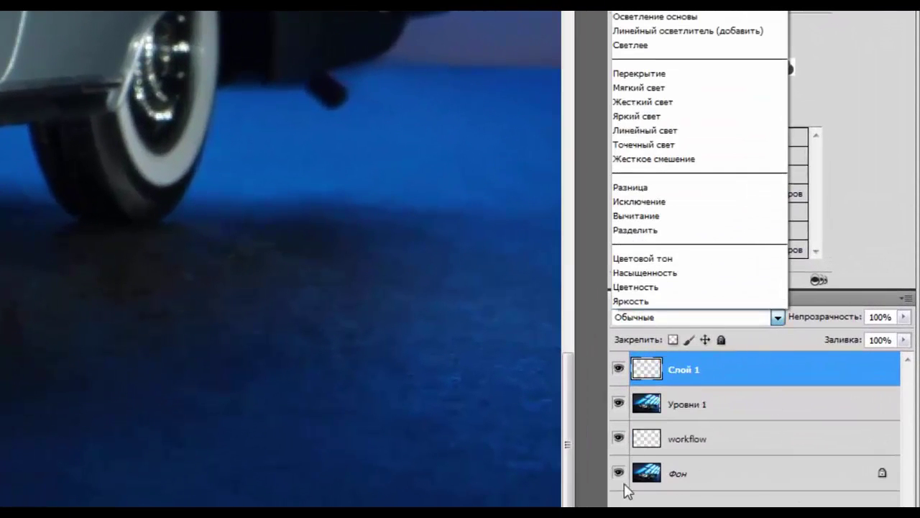
{"action": "left_click", "coordinate": [647, 288]}
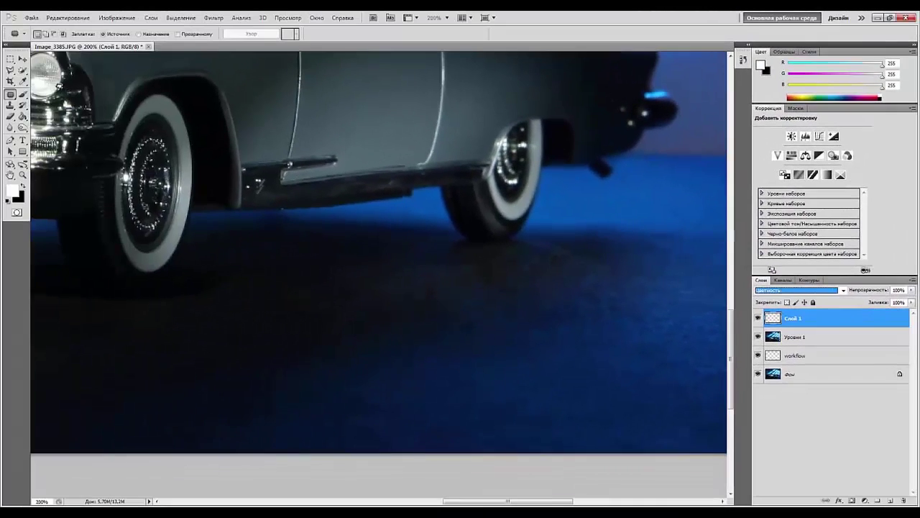
- Paint a dark blue sampled from the floor over the shadow beneath the car with a soft 97 px brush, at 25% layer opacity
{"action": "left_click", "coordinate": [23, 95]}
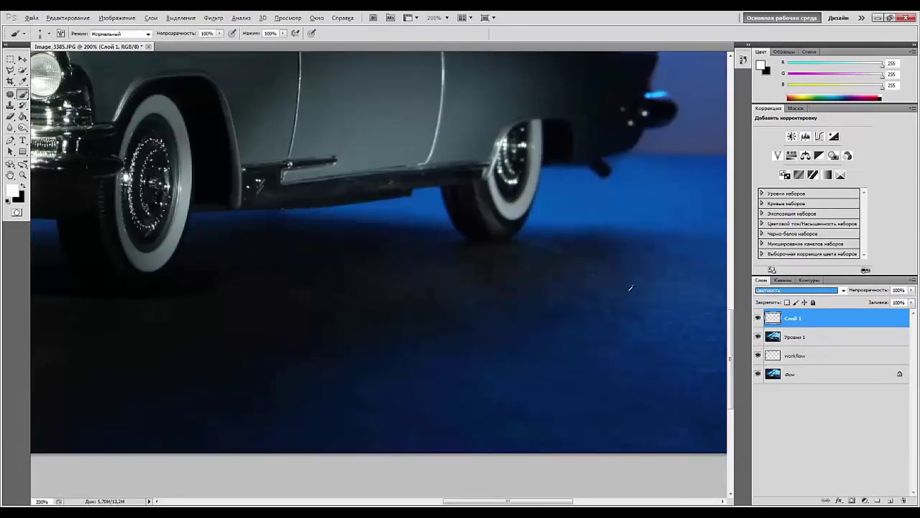
{"action": "left_click", "coordinate": [626, 306], "text": "alt"}
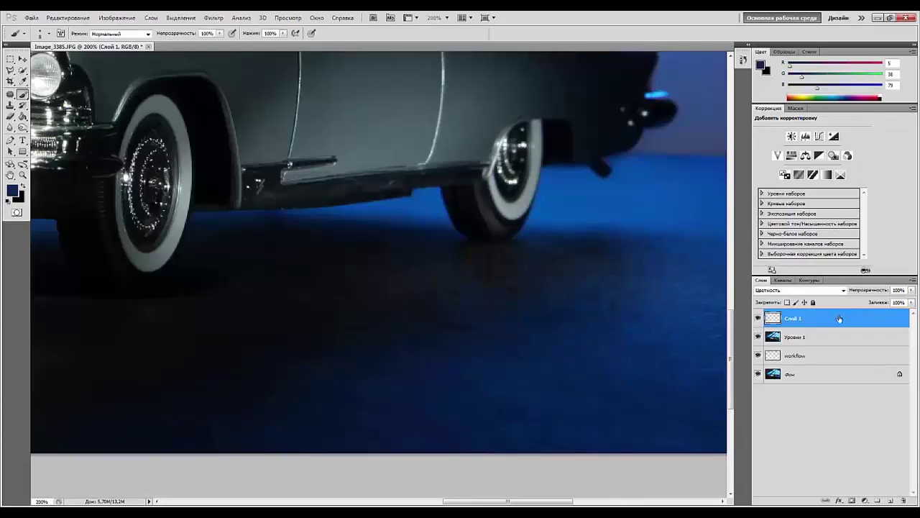
{"action": "right_click", "coordinate": [594, 275]}
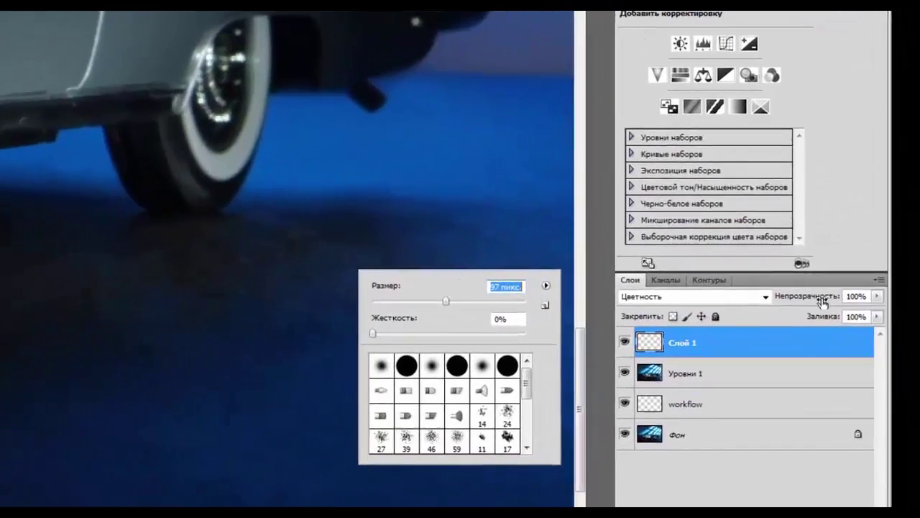
{"action": "left_click_drag", "start_coordinate": [845, 290], "coordinate": [840, 291]}
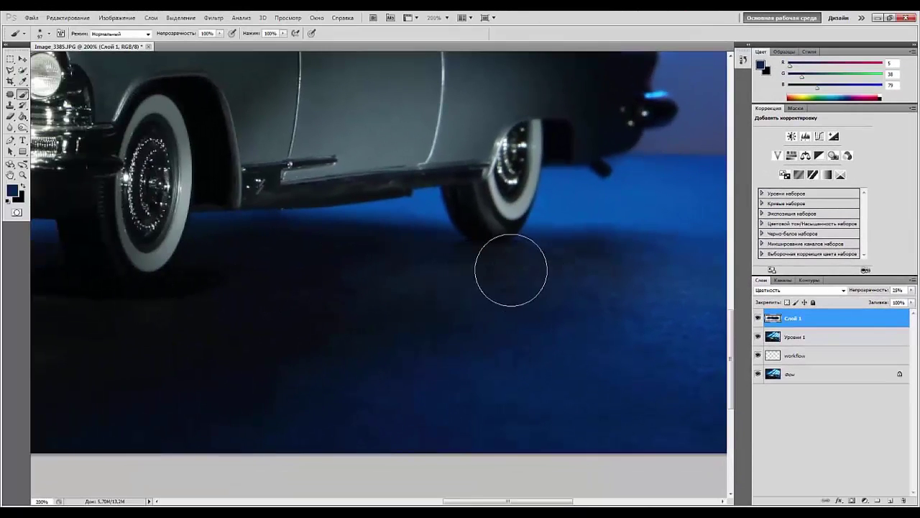
{"action": "left_click_drag", "start_coordinate": [287, 285], "coordinate": [585, 283]}
{"action": "mouse_move", "coordinate": [655, 297]}
{"action": "left_mouse_down"}
{"action": "mouse_move", "coordinate": [540, 278]}
{"action": "mouse_move", "coordinate": [215, 307]}
{"action": "left_mouse_up"}
{"action": "key", "text": "ctrl+minus"}
{"action": "key", "text": "ctrl+minus"}
{"action": "key", "text": "ctrl+minus"}
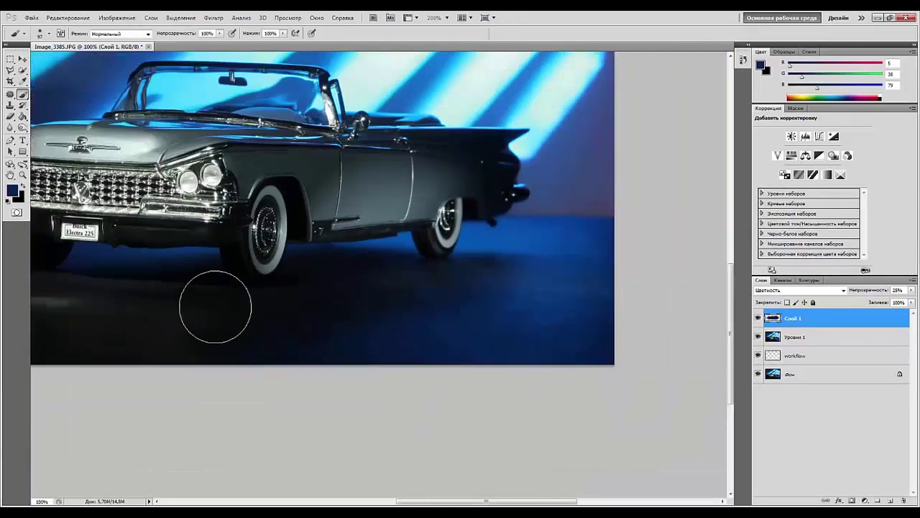
{"action": "key", "text": "ctrl+plus"}
{"action": "key", "text": "ctrl+plus"}
{"action": "key", "text": "ctrl+plus"}
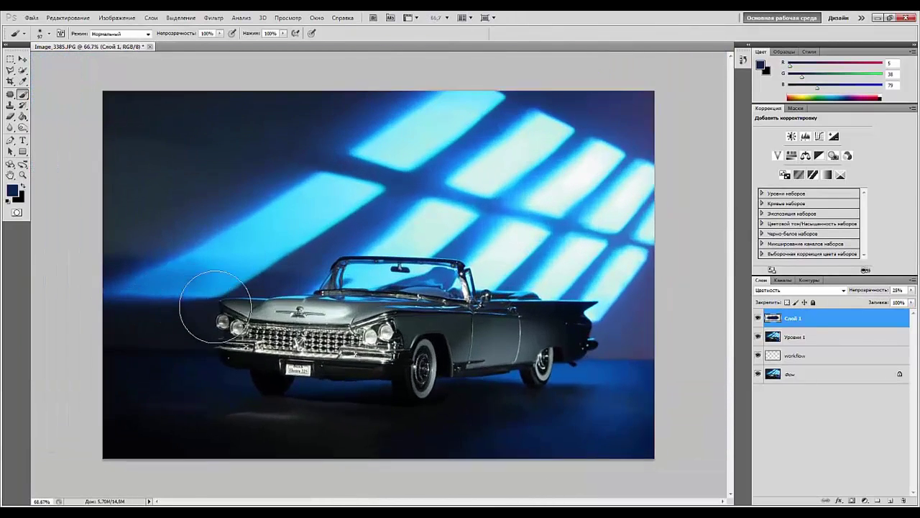
- Set the color layer's opacity to 76% and erase the blue paint that spills onto the rear tire
{"action": "left_click_drag", "start_coordinate": [501, 368], "coordinate": [239, 35]}
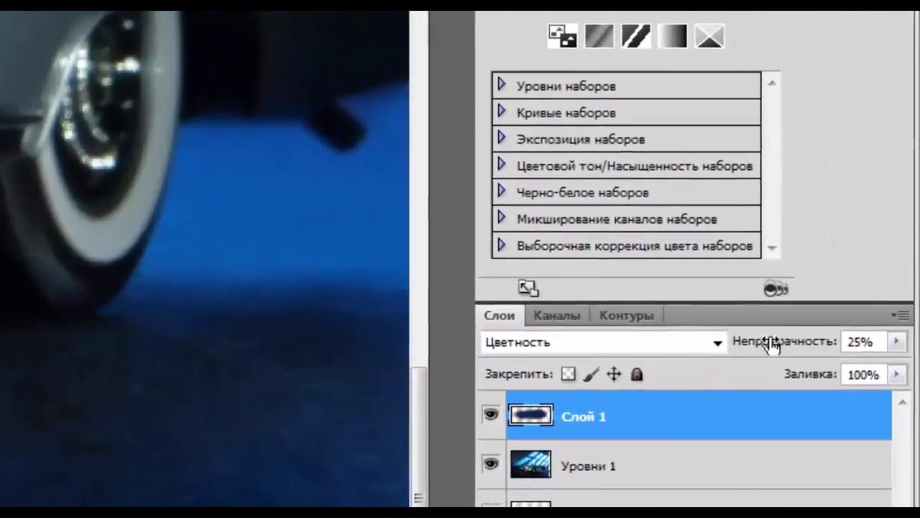
{"action": "left_click_drag", "start_coordinate": [866, 290], "coordinate": [889, 292]}
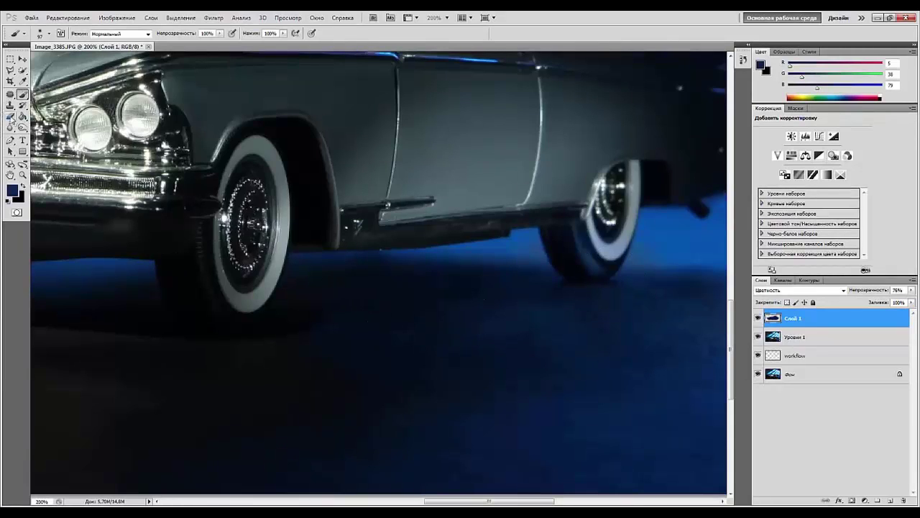
{"action": "left_click", "coordinate": [10, 116]}
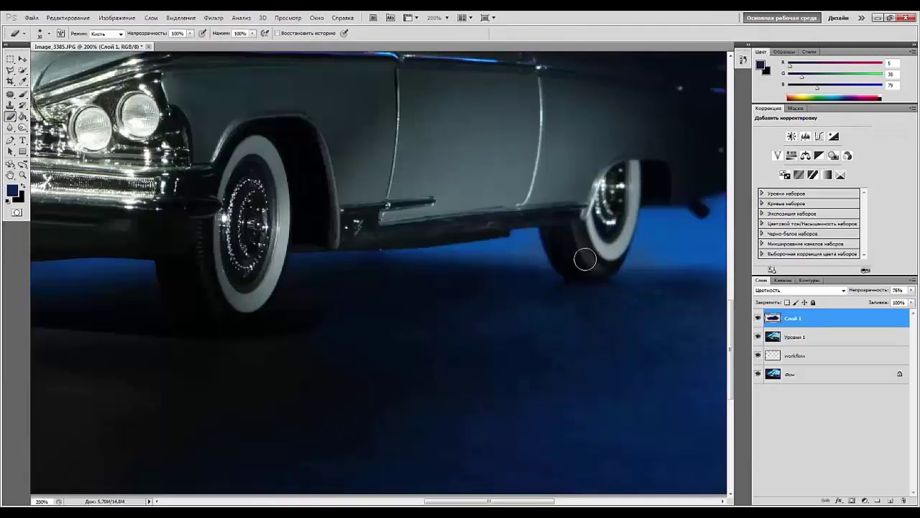
- Extend the dark blue paint with the Brush over the floor in front of the car to the photo's left edge
{"action": "key", "text": "ctrl+0"}
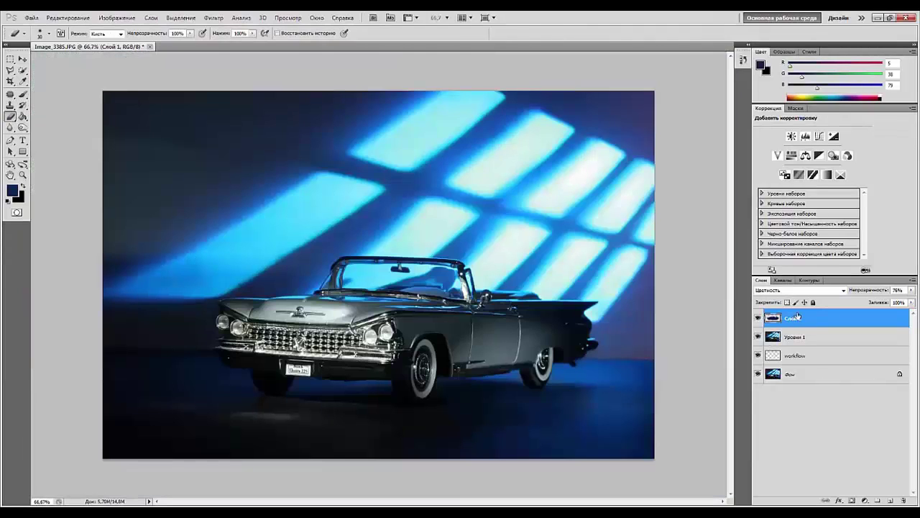
{"action": "left_click", "coordinate": [23, 95]}
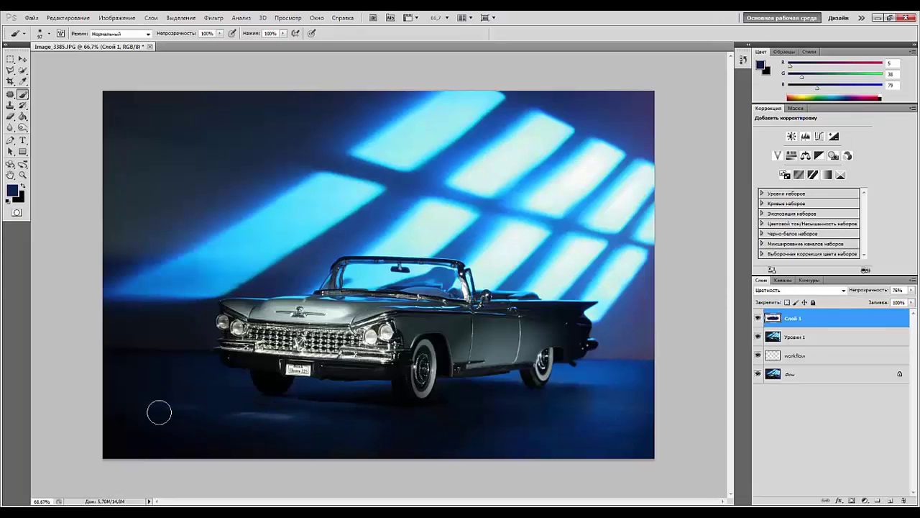
{"action": "mouse_move", "coordinate": [170, 406]}
{"action": "left_mouse_down"}
{"action": "mouse_move", "coordinate": [166, 437]}
{"action": "mouse_move", "coordinate": [98, 429]}
{"action": "left_mouse_up"}
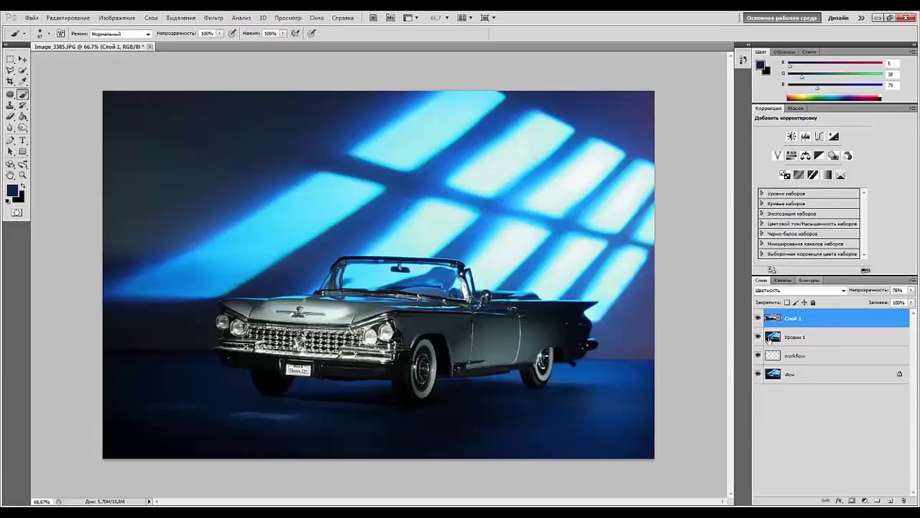
- Stamp all visible layers into a new merged layer on top of the stack
{"action": "key", "text": "ctrl+shift+alt+e"}
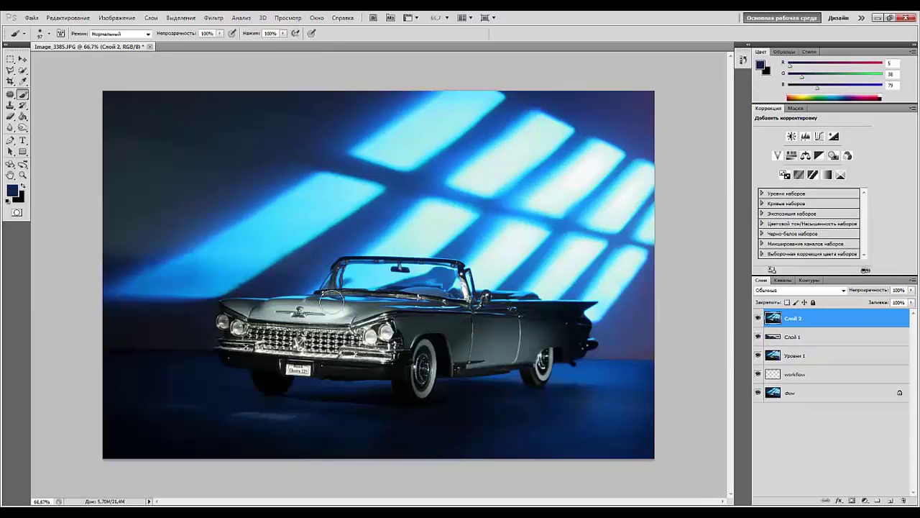
{"action": "scroll", "coordinate": [331, 301], "scroll_direction": "up", "scroll_amount": 1}
{"action": "mouse_move", "coordinate": [118, 335]}
{"action": "left_mouse_down"}
{"action": "mouse_move", "coordinate": [359, 382]}
{"action": "mouse_move", "coordinate": [416, 435]}
{"action": "mouse_move", "coordinate": [413, 409]}
{"action": "left_mouse_up"}
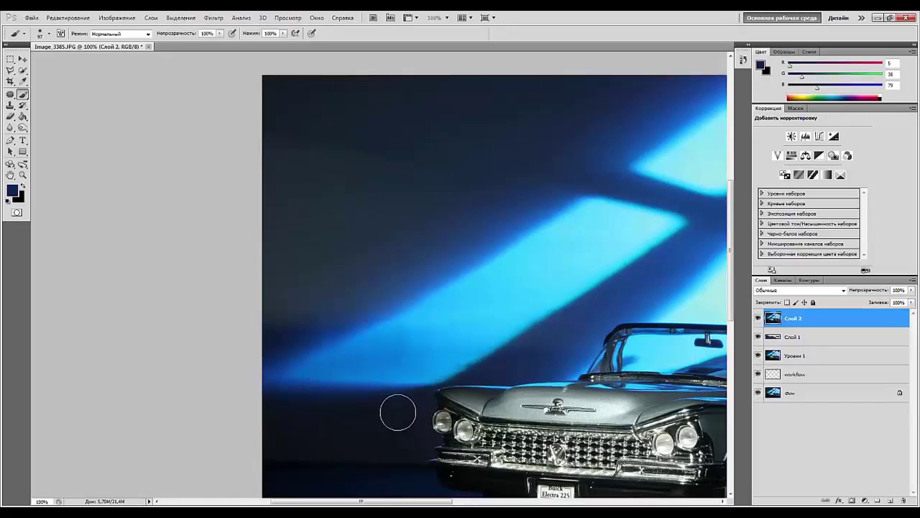
- Sample the dark wall color and paint it on a new layer over the photo's upper-left wall with a soft brush of about 300 px
{"action": "left_click", "coordinate": [365, 111], "text": "alt"}
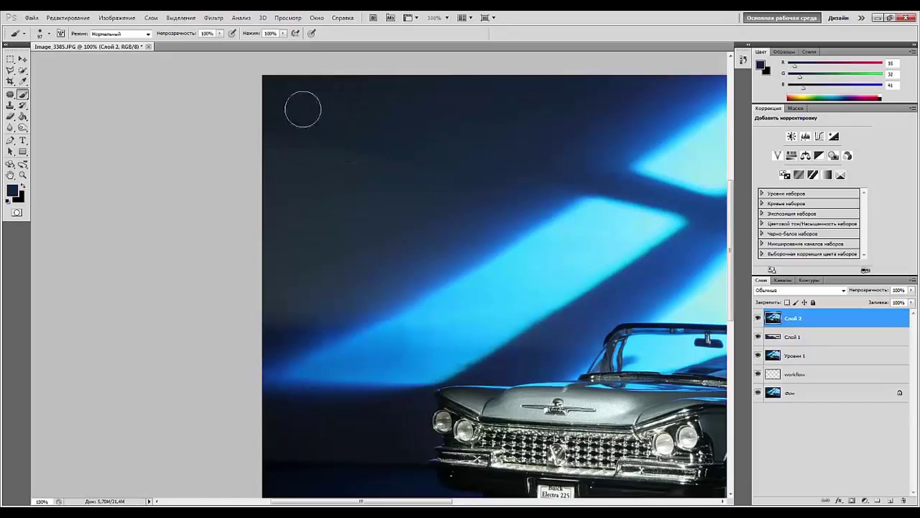
{"action": "left_click", "coordinate": [892, 501]}
{"action": "right_click", "coordinate": [445, 169]}
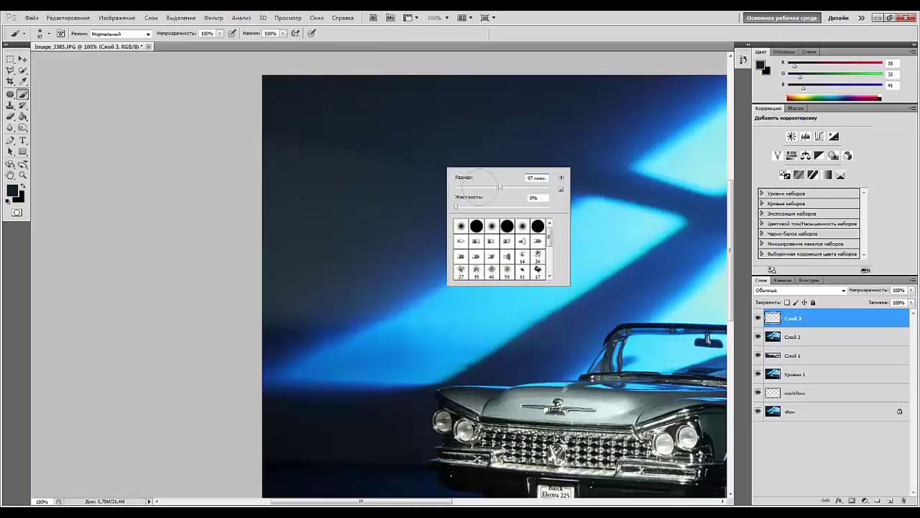
{"action": "left_click_drag", "start_coordinate": [529, 186], "coordinate": [533, 187]}
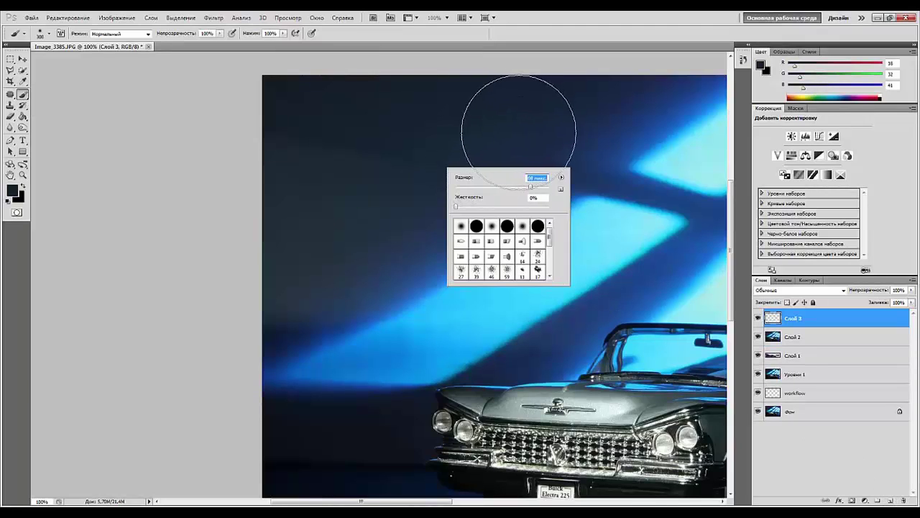
{"action": "left_click", "coordinate": [489, 136]}
{"action": "mouse_move", "coordinate": [479, 144]}
{"action": "left_mouse_down"}
{"action": "mouse_move", "coordinate": [212, 322]}
{"action": "mouse_move", "coordinate": [443, 162]}
{"action": "mouse_move", "coordinate": [534, 107]}
{"action": "mouse_move", "coordinate": [557, 112]}
{"action": "mouse_move", "coordinate": [230, 339]}
{"action": "left_mouse_up"}
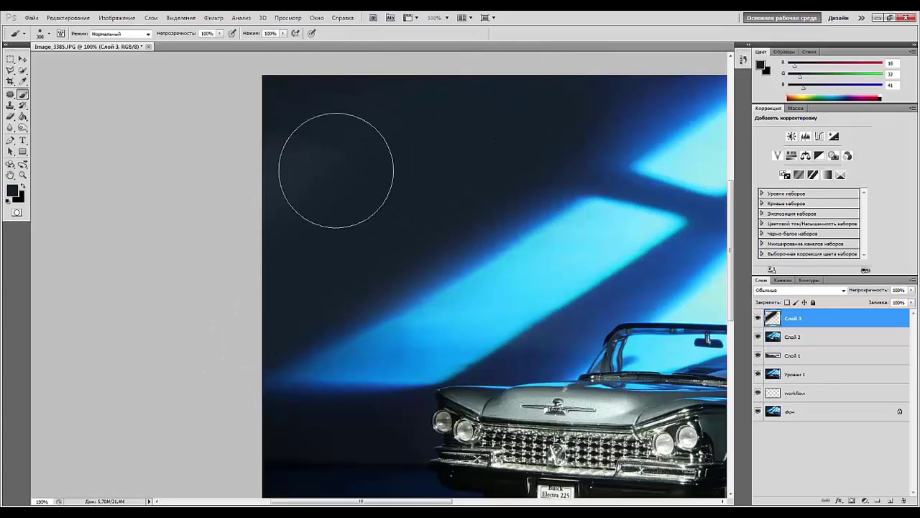
- Paint the dark upper-left wall with a brighter blue sampled from the wall at the photo's upper right, resampling blue near the light patches
{"action": "scroll", "coordinate": [497, 256], "scroll_direction": "down", "scroll_amount": 2}
{"action": "key", "text": "alt"}
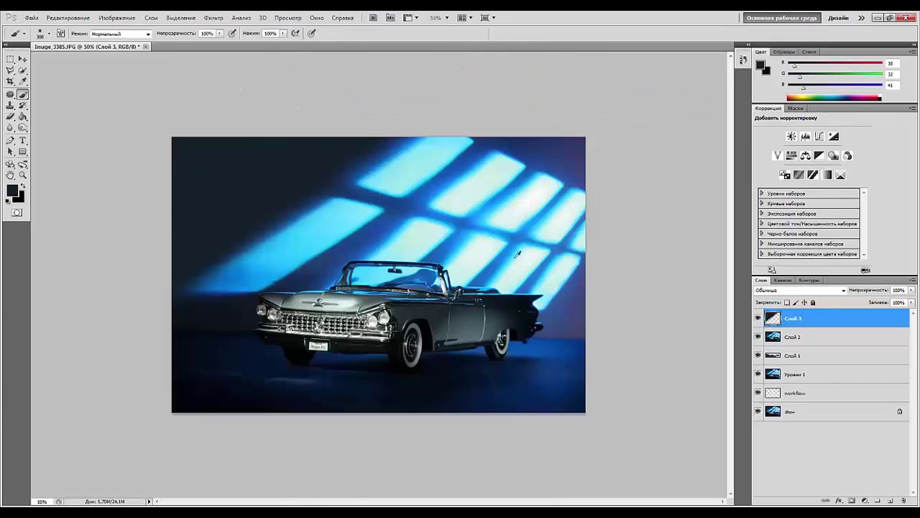
{"action": "left_click", "coordinate": [546, 153], "text": "alt"}
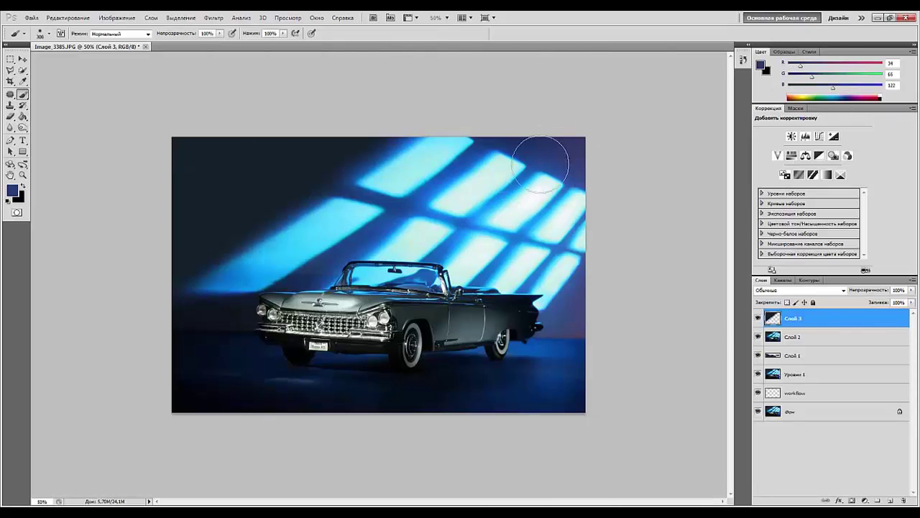
{"action": "mouse_move", "coordinate": [336, 122]}
{"action": "left_mouse_down"}
{"action": "mouse_move", "coordinate": [302, 155]}
{"action": "mouse_move", "coordinate": [165, 222]}
{"action": "mouse_move", "coordinate": [164, 205]}
{"action": "mouse_move", "coordinate": [220, 149]}
{"action": "left_mouse_up"}
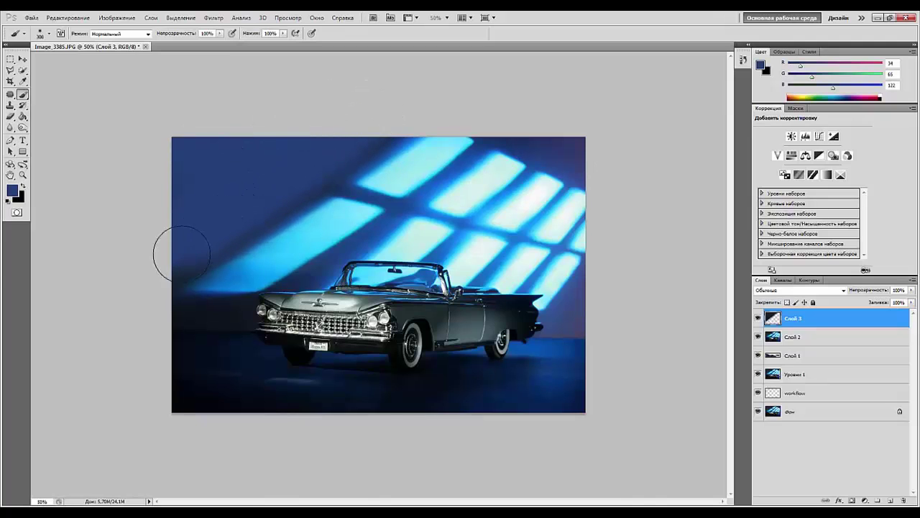
{"action": "mouse_move", "coordinate": [160, 175]}
{"action": "left_mouse_down"}
{"action": "mouse_move", "coordinate": [221, 214]}
{"action": "mouse_move", "coordinate": [242, 194]}
{"action": "mouse_move", "coordinate": [329, 183]}
{"action": "left_mouse_up"}
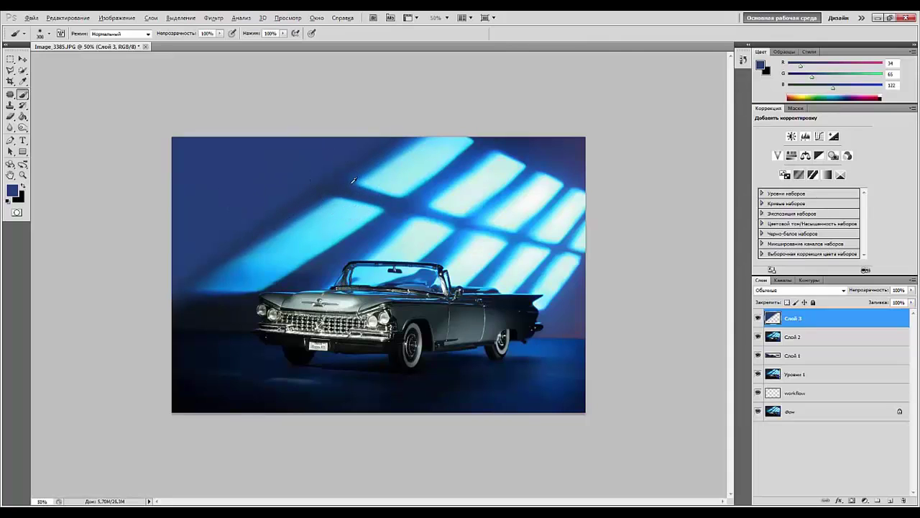
{"action": "left_click", "coordinate": [335, 176], "text": "alt"}
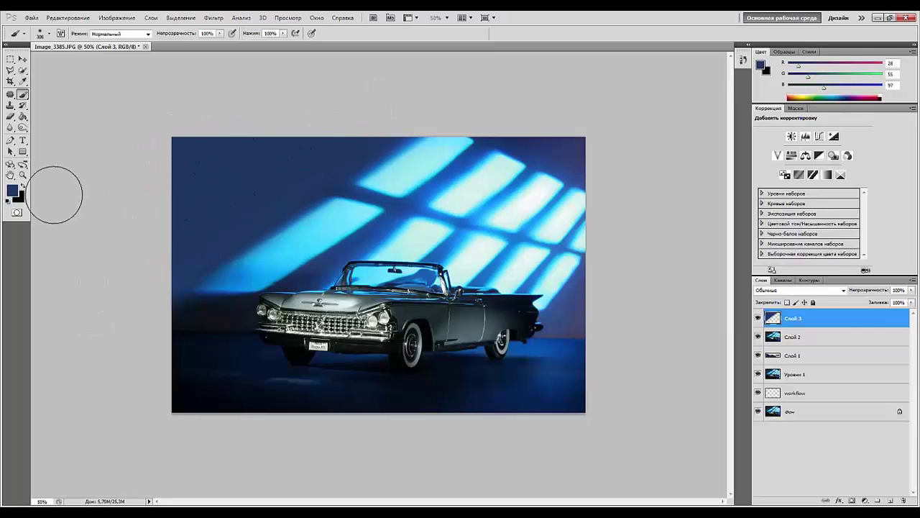
- Trace the windshield glass with the Pen tool from its lower-left corner along the upper frame, around the mirror and down the right pillar
{"action": "key", "text": "ctrl+plus"}
{"action": "key", "text": "ctrl+plus"}
{"action": "key", "text": "ctrl+plus"}
{"action": "key", "text": "ctrl+plus"}
{"action": "left_click_drag", "start_coordinate": [527, 367], "coordinate": [492, 311]}
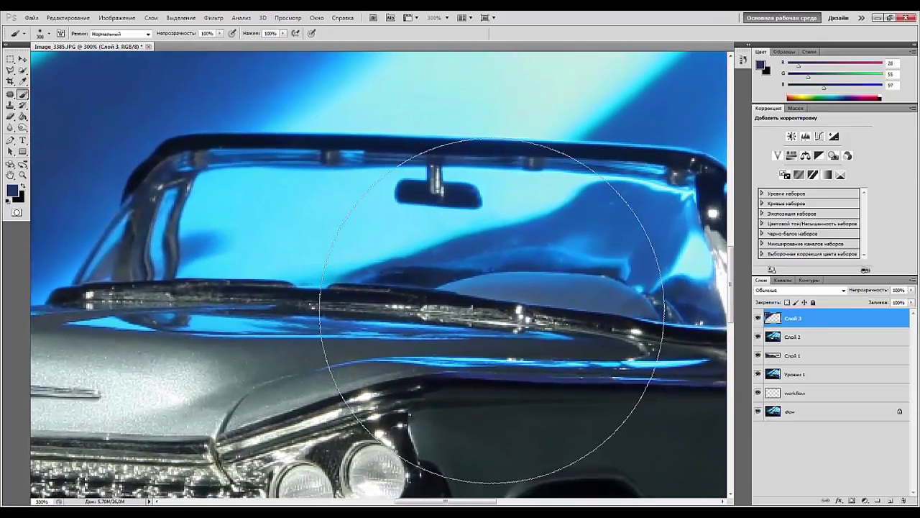
{"action": "left_click", "coordinate": [9, 143]}
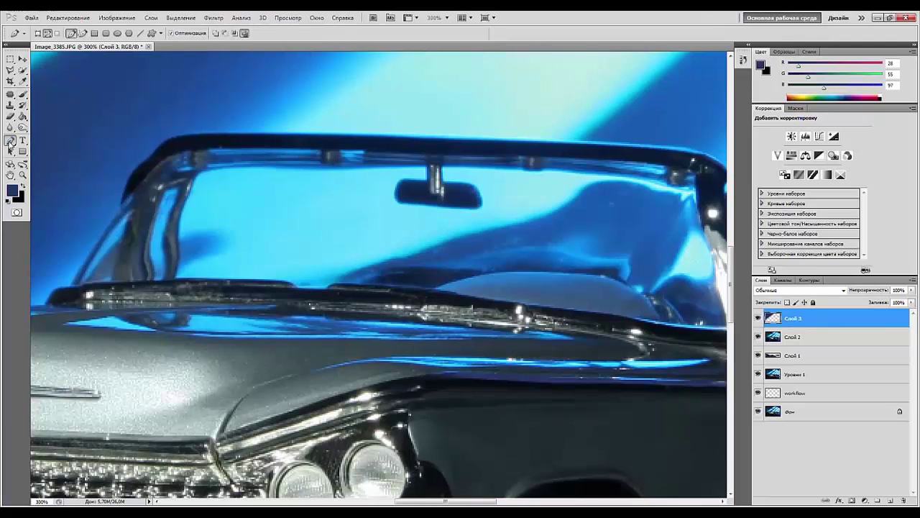
{"action": "left_click", "coordinate": [81, 284]}
{"action": "left_click_drag", "start_coordinate": [352, 168], "coordinate": [399, 167]}
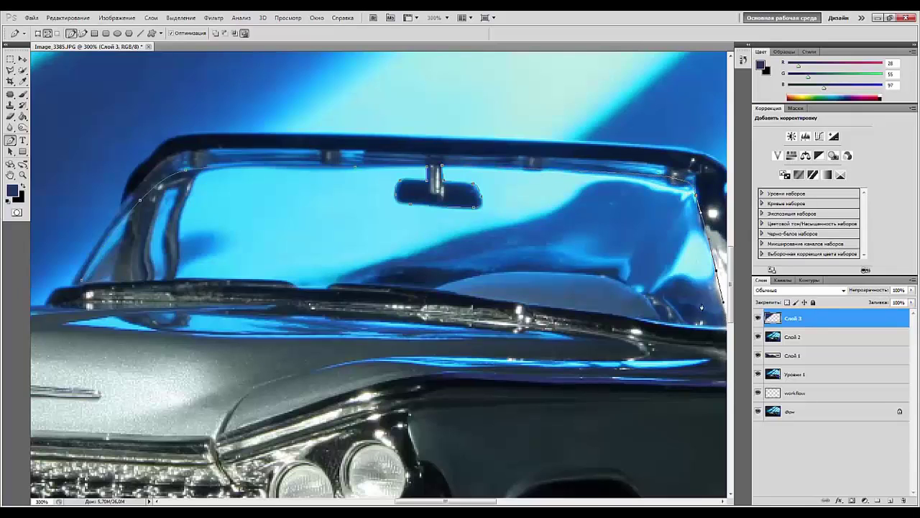
- Continue the windshield path around the grey shape behind the glass and along the wipers, closing it at the lower-left corner
{"action": "left_click_drag", "start_coordinate": [587, 310], "coordinate": [496, 246]}
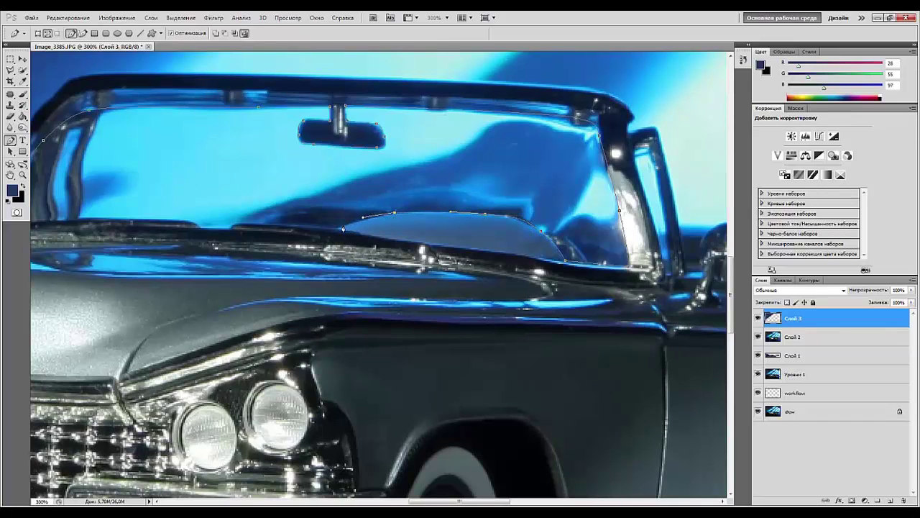
{"action": "left_click_drag", "start_coordinate": [293, 232], "coordinate": [458, 277]}
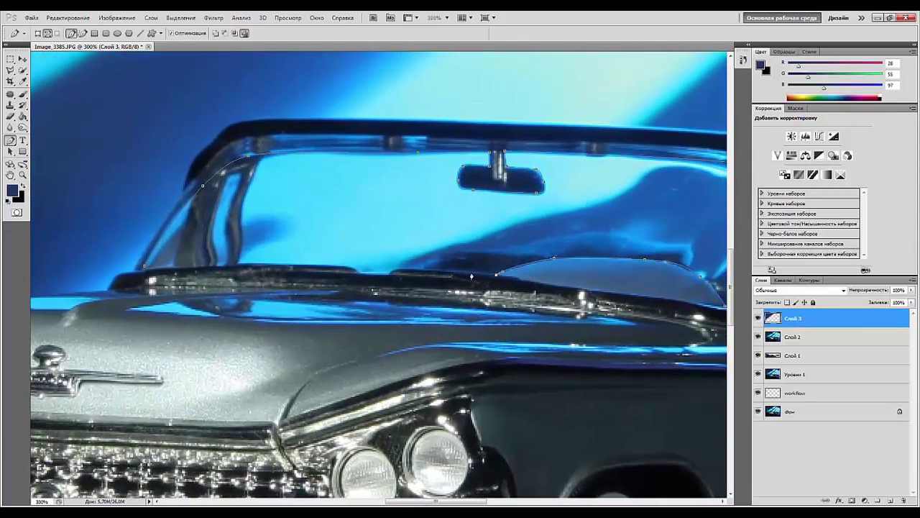
{"action": "left_click_drag", "start_coordinate": [396, 273], "coordinate": [389, 277]}
{"action": "left_click", "coordinate": [225, 266]}
{"action": "left_click", "coordinate": [187, 268]}
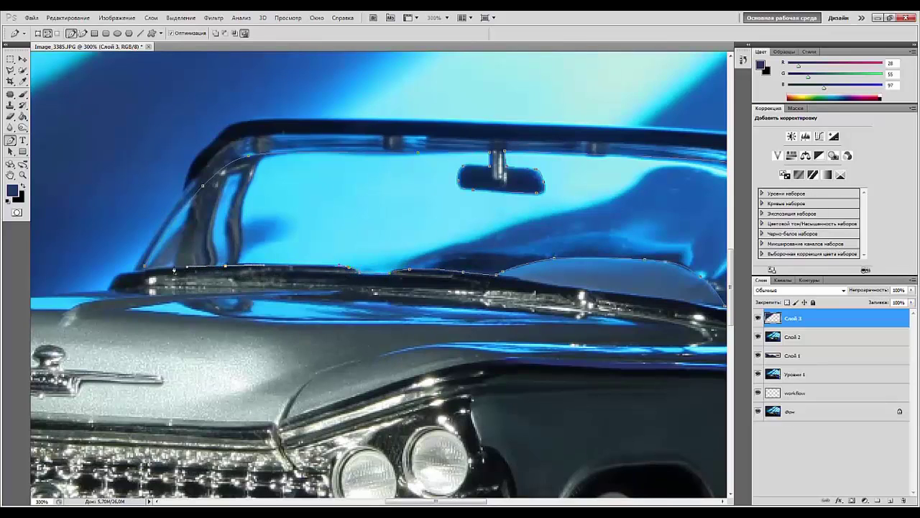
{"action": "left_click", "coordinate": [147, 270]}
- Merge the painted wall color layer down into the stamped layer beneath it
{"action": "key", "text": "ctrl+1"}
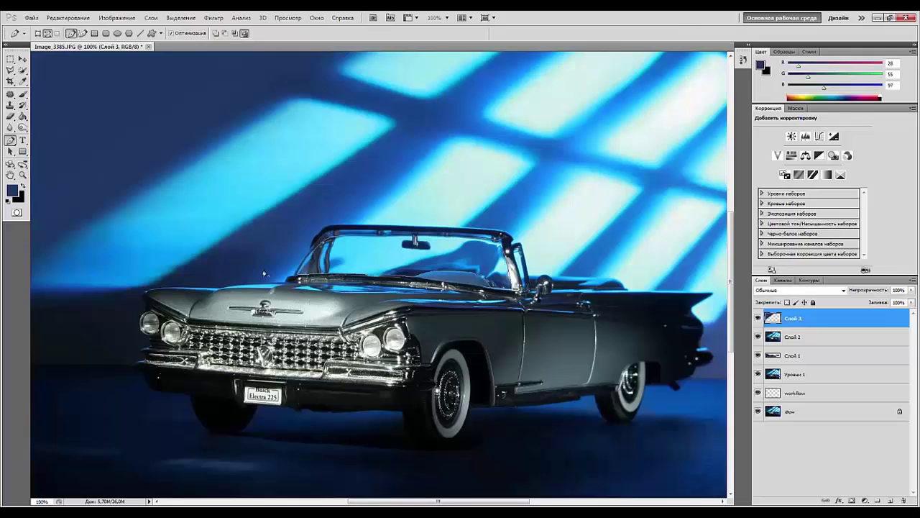
{"action": "left_click", "coordinate": [801, 337]}
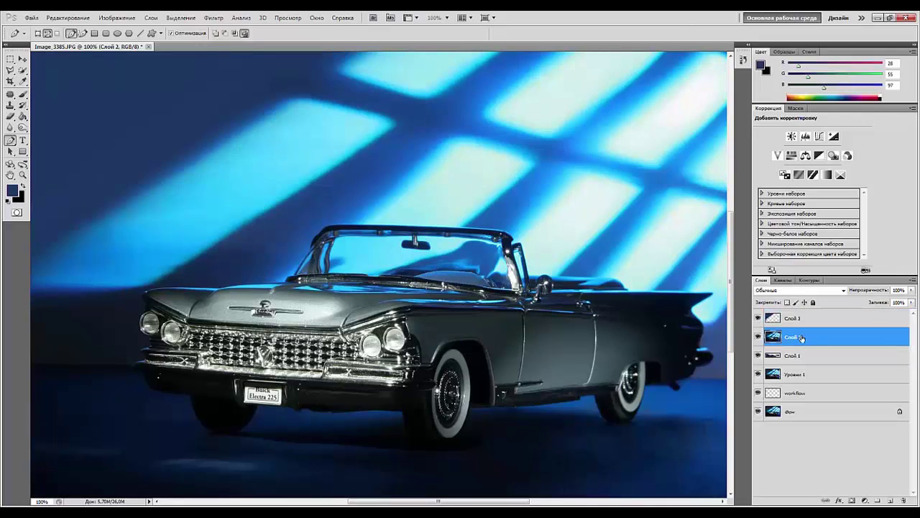
{"action": "left_click", "coordinate": [806, 320]}
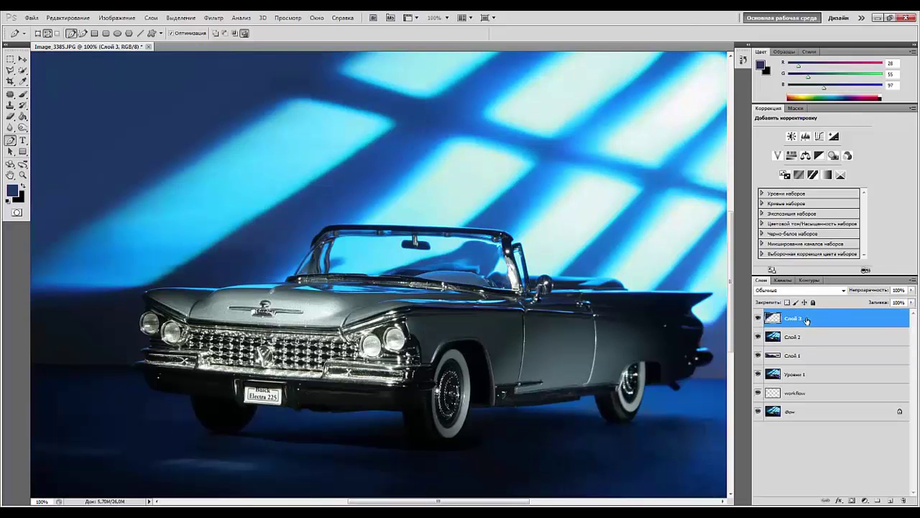
{"action": "key", "text": "ctrl+e"}
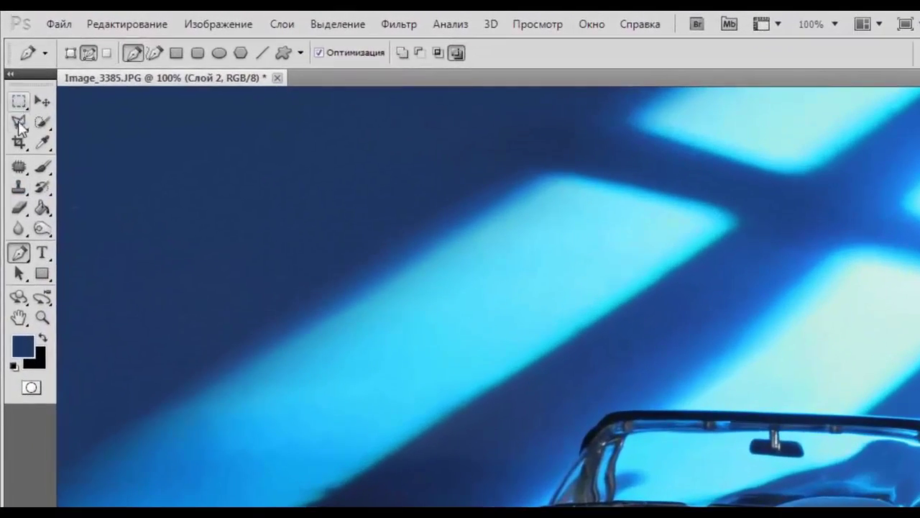
- Select a four-sided area of the wall's light patches above the windshield with the Polygonal Lasso and copy it
{"action": "key", "text": "l"}
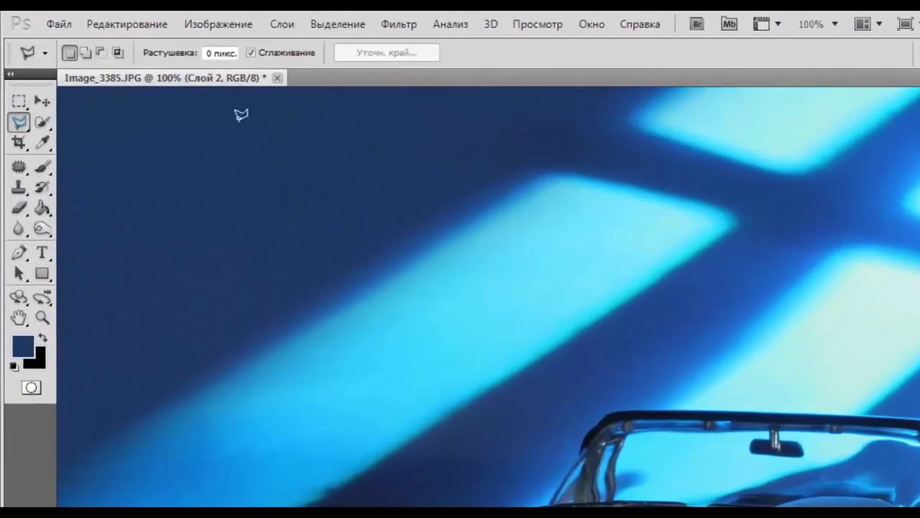
{"action": "left_click", "coordinate": [588, 387]}
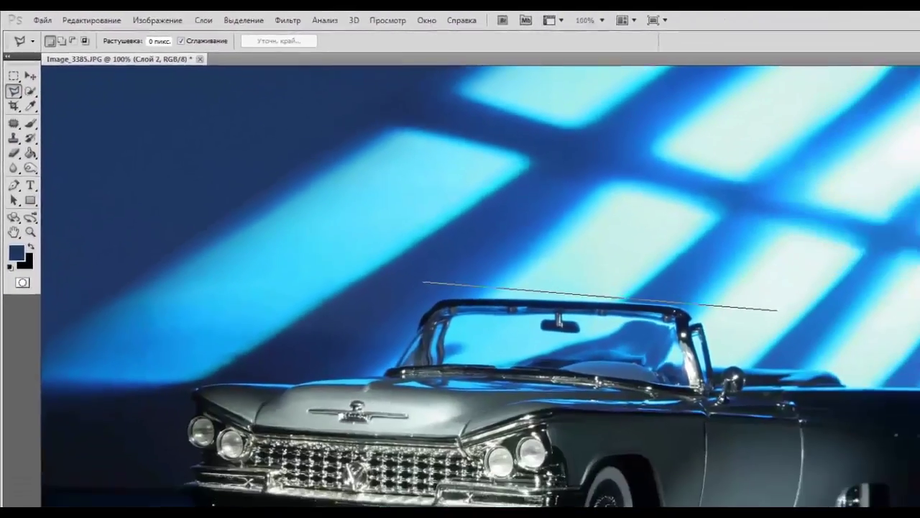
{"action": "left_click", "coordinate": [775, 305]}
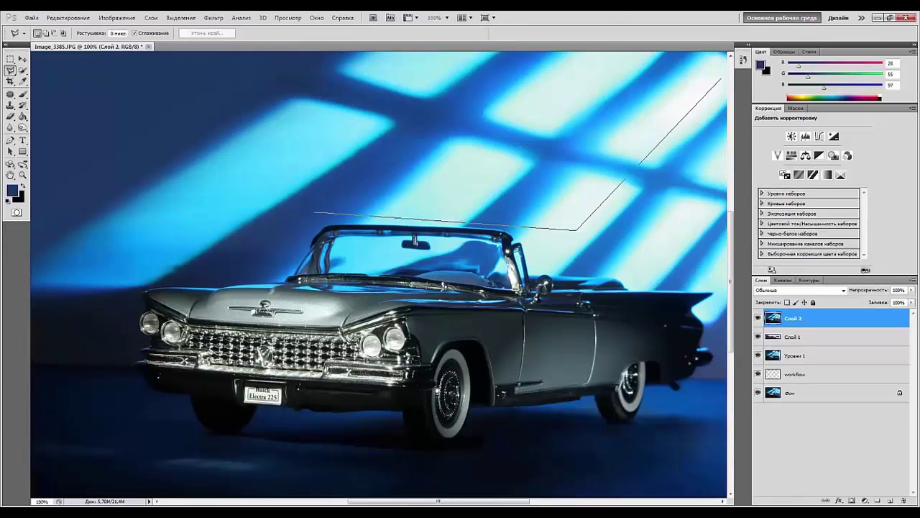
{"action": "left_click", "coordinate": [715, 79]}
{"action": "left_click", "coordinate": [449, 64]}
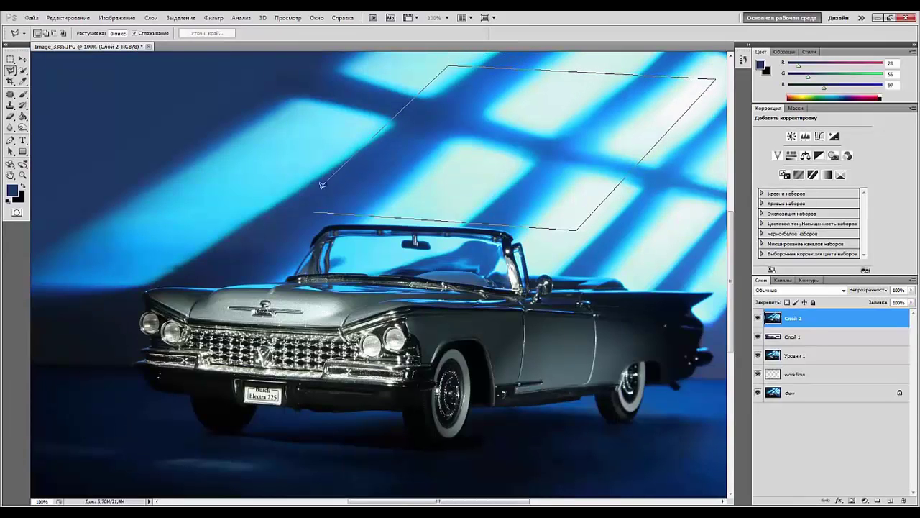
{"action": "left_click", "coordinate": [314, 211]}
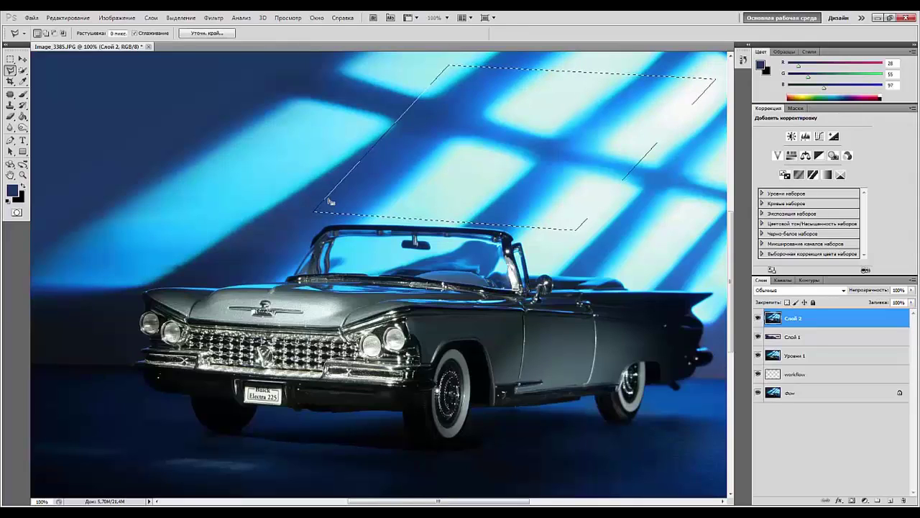
{"action": "key", "text": "ctrl+c"}
{"action": "left_click", "coordinate": [329, 201]}
- Convert the windshield work path into a new selection with a 0.5 px feather and paste the copied wall inside it
{"action": "left_click", "coordinate": [808, 280]}
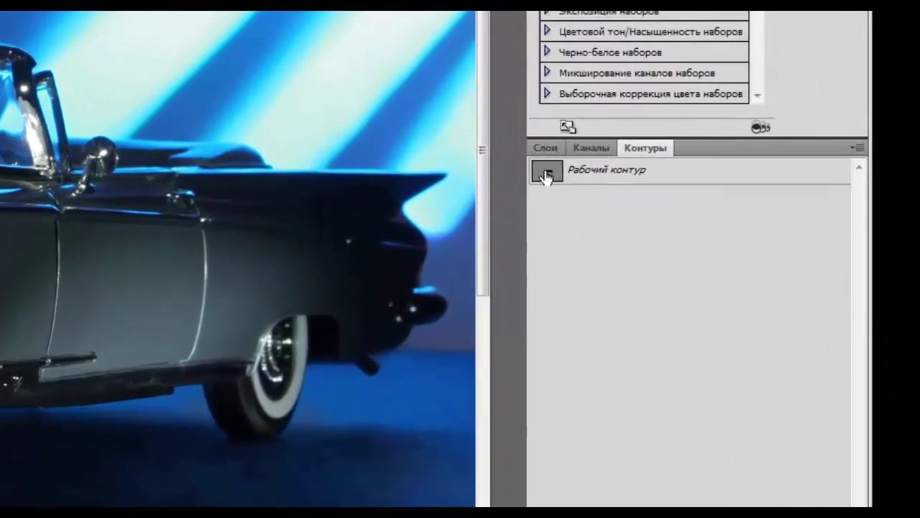
{"action": "left_click", "coordinate": [546, 175]}
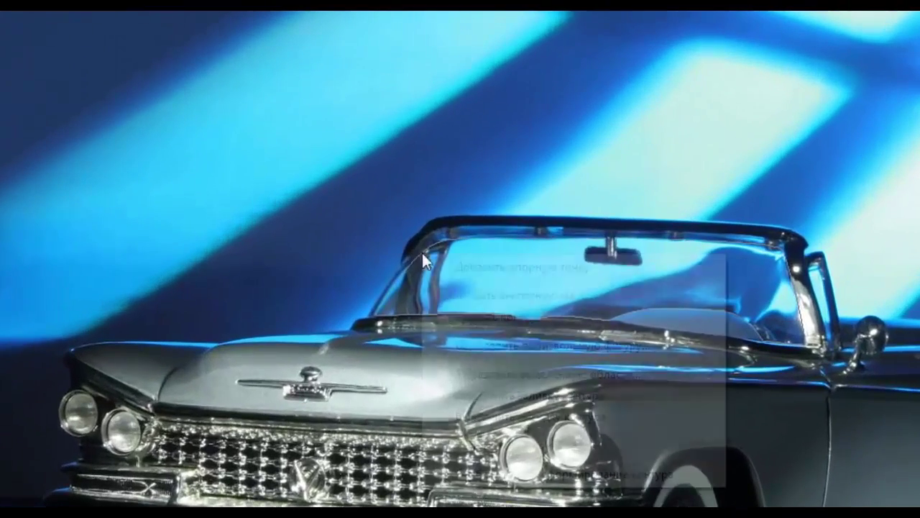
{"action": "right_click", "coordinate": [344, 248]}
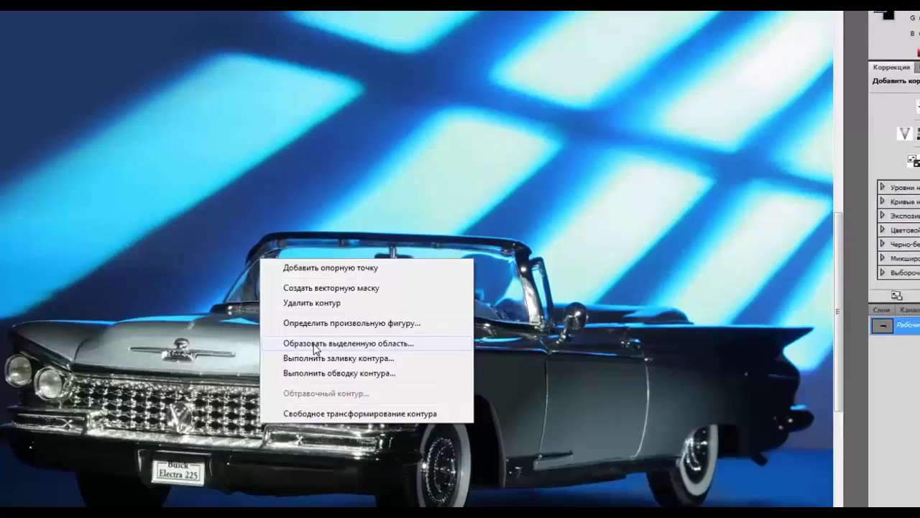
{"action": "left_click", "coordinate": [315, 345]}
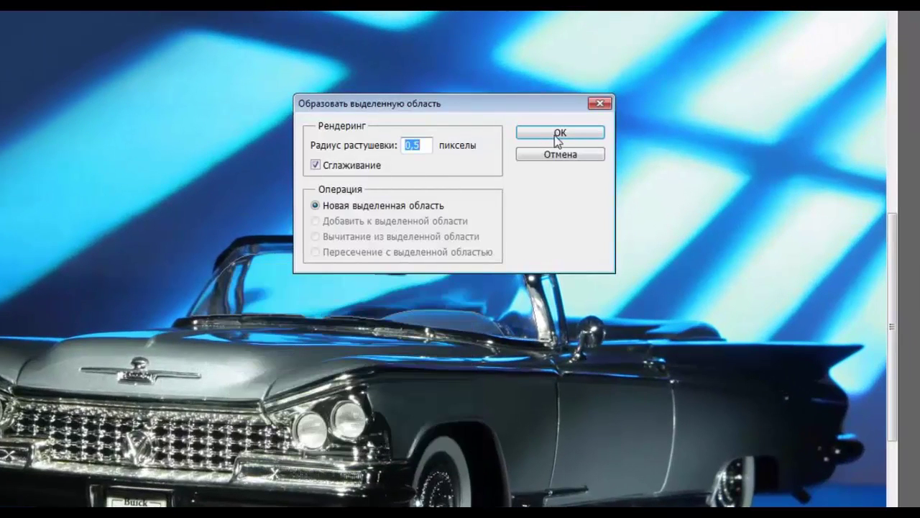
{"action": "left_click", "coordinate": [557, 137]}
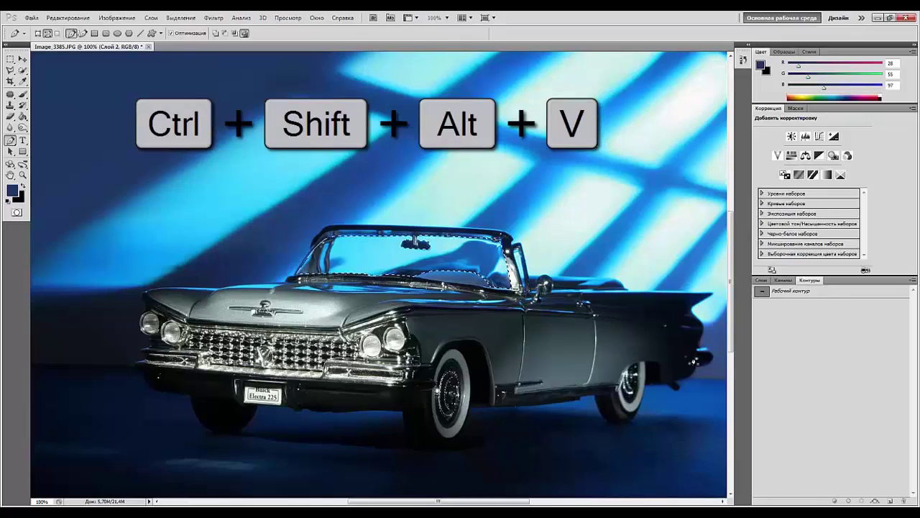
{"action": "key", "text": "ctrl+shift+alt+v"}
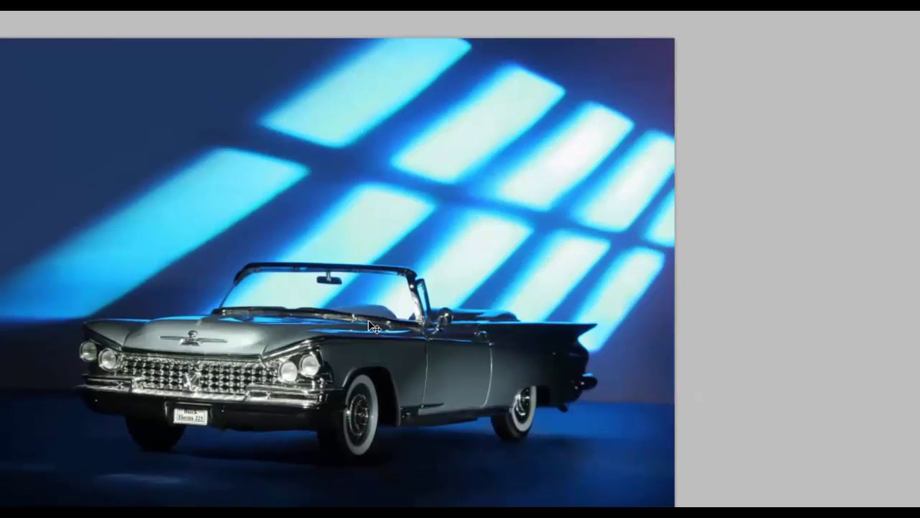
- Distort the pasted wall layer behind the windshield by pulling both lower corners and the upper-right corner outward
{"action": "key", "text": "ctrl+t"}
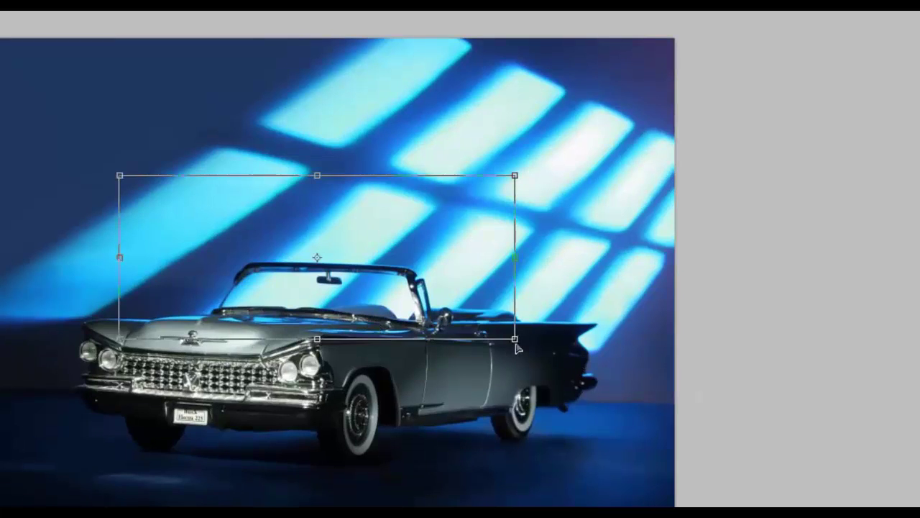
{"action": "left_click_drag", "start_coordinate": [516, 339], "coordinate": [534, 361]}
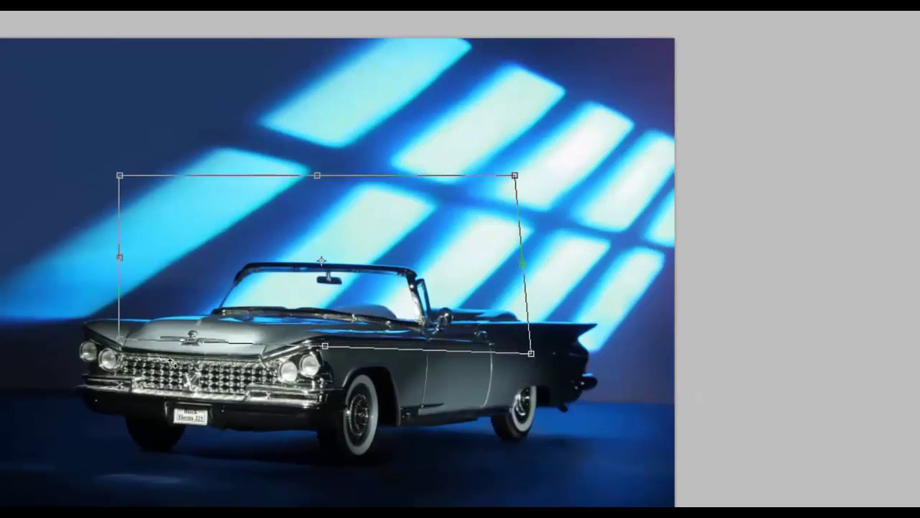
{"action": "left_click_drag", "start_coordinate": [124, 344], "coordinate": [59, 350]}
{"action": "left_click_drag", "start_coordinate": [515, 176], "coordinate": [537, 177]}
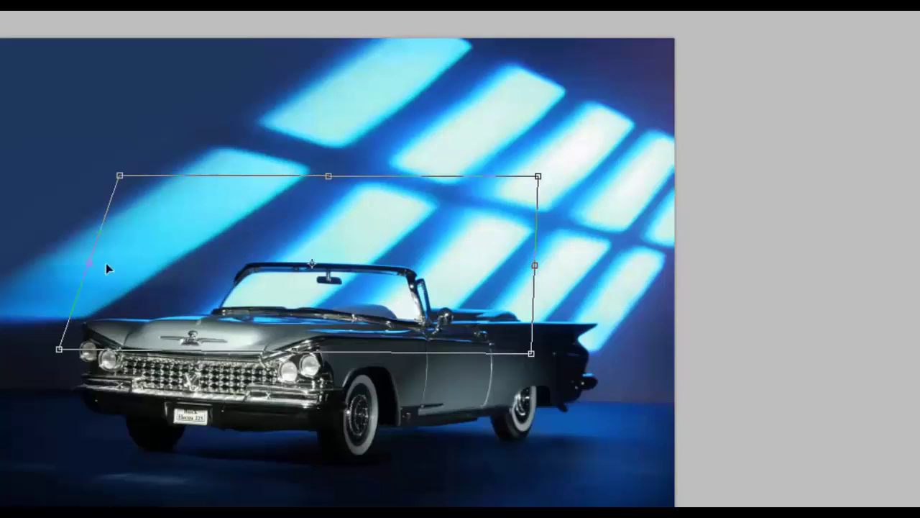
{"action": "left_click_drag", "start_coordinate": [92, 267], "coordinate": [93, 267]}
{"action": "key", "text": "Return"}
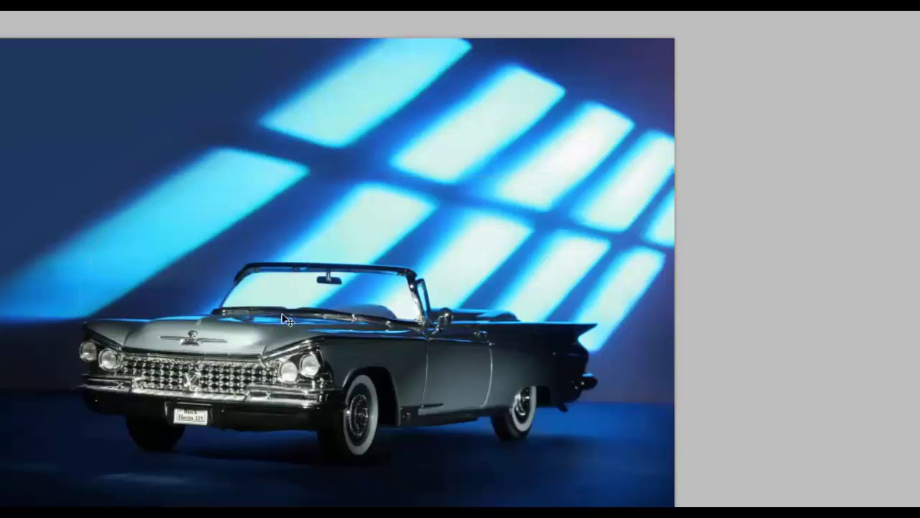
- Warp the pasted wall layer so its light stripes curve slightly and line up naturally within the windshield
{"action": "key", "text": "ctrl+t"}
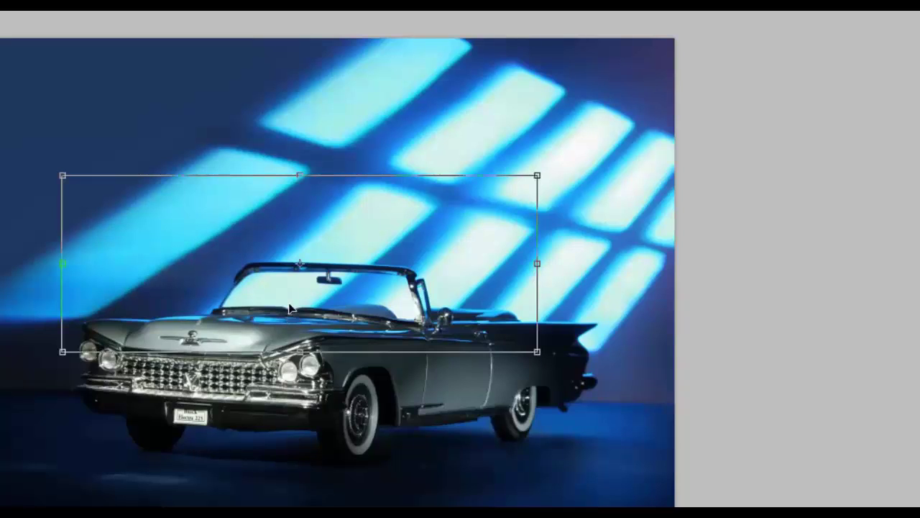
{"action": "right_click", "coordinate": [288, 293]}
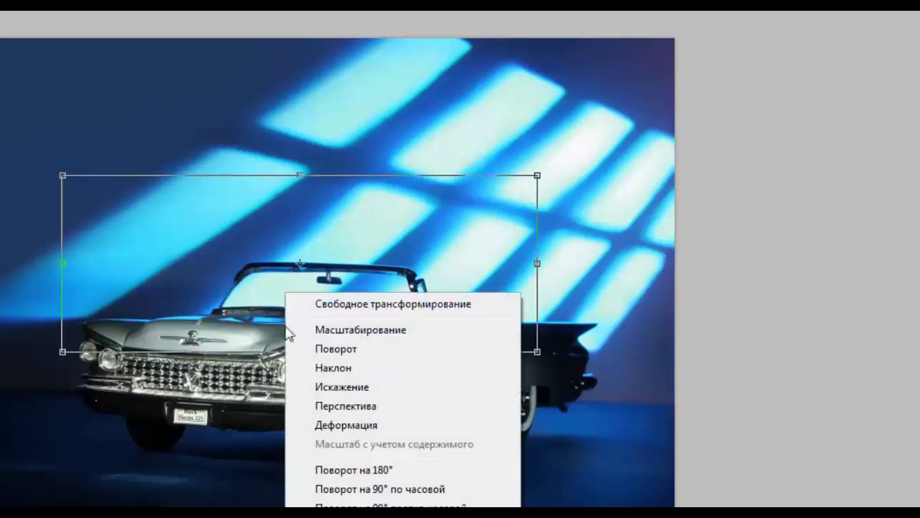
{"action": "left_click", "coordinate": [325, 426]}
{"action": "left_click_drag", "start_coordinate": [256, 293], "coordinate": [263, 297]}
{"action": "left_click_drag", "start_coordinate": [389, 284], "coordinate": [375, 284]}
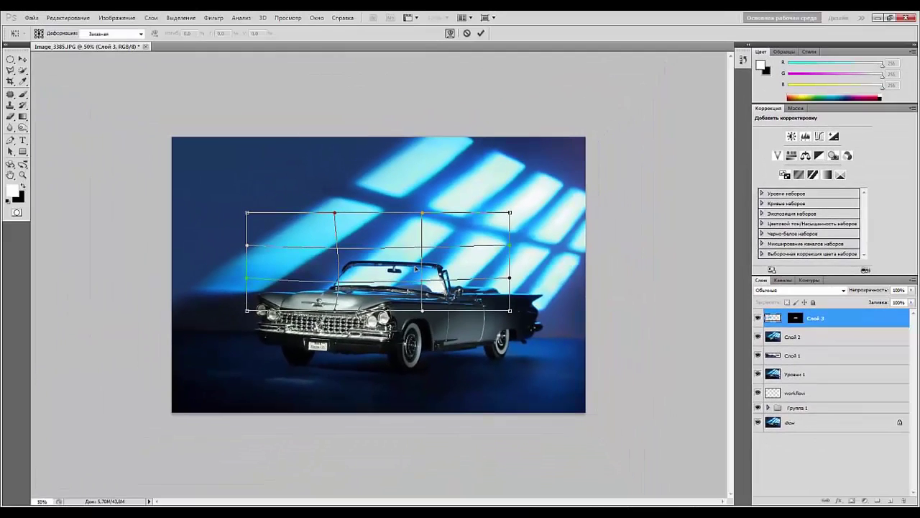
{"action": "left_click_drag", "start_coordinate": [415, 268], "coordinate": [413, 268]}
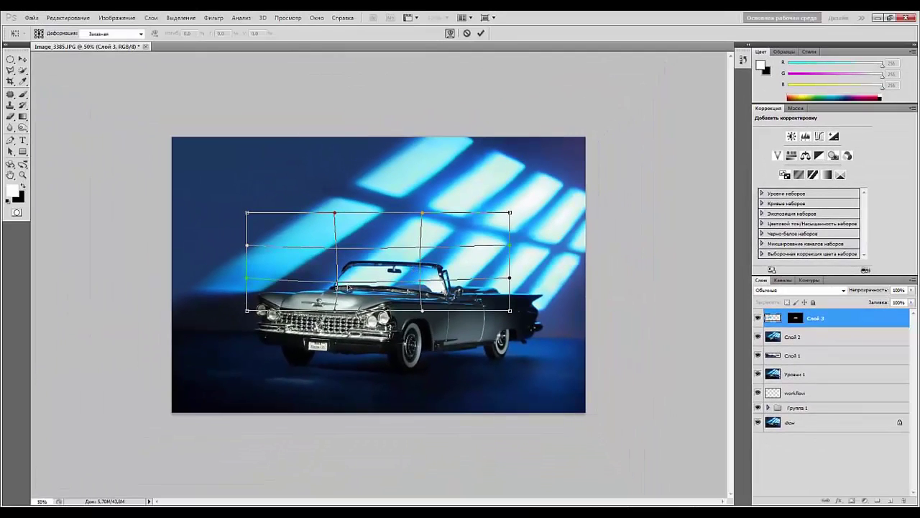
{"action": "left_click_drag", "start_coordinate": [349, 289], "coordinate": [344, 286]}
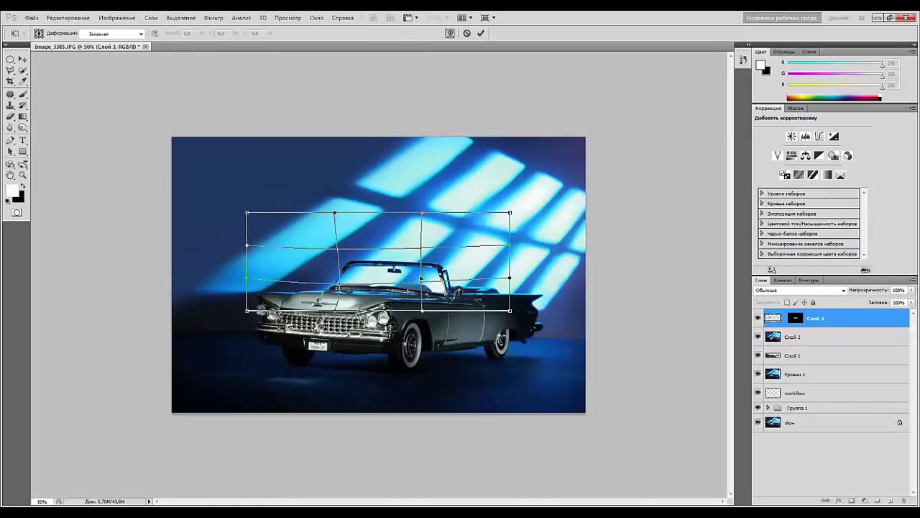
{"action": "left_click_drag", "start_coordinate": [416, 276], "coordinate": [433, 254]}
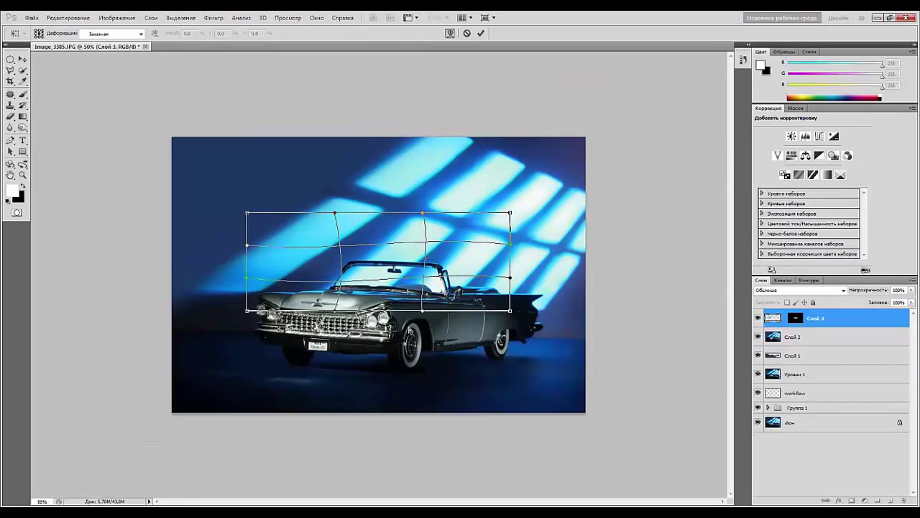
{"action": "key", "text": "Return"}
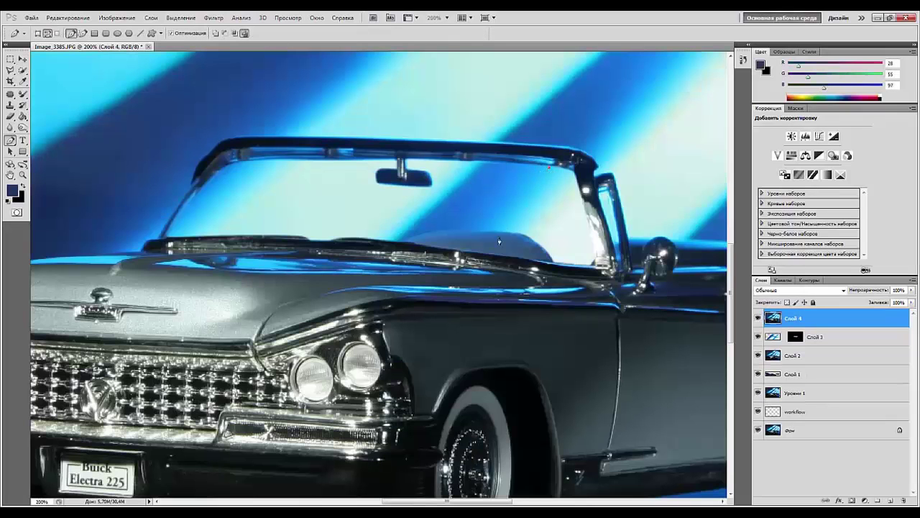
- Draw a thin curved glare-shaped path from the windshield's lower edge up to its upper-right corner with the Pen tool
{"action": "left_click", "coordinate": [487, 256]}
{"action": "left_click", "coordinate": [570, 172]}
{"action": "left_click", "coordinate": [549, 172]}
{"action": "left_click", "coordinate": [541, 205]}
{"action": "mouse_move", "coordinate": [541, 204]}
{"action": "left_mouse_down"}
{"action": "mouse_move", "coordinate": [544, 196]}
{"action": "mouse_move", "coordinate": [528, 202]}
{"action": "left_mouse_up"}
{"action": "left_click_drag", "start_coordinate": [542, 206], "coordinate": [540, 198]}
{"action": "left_click_drag", "start_coordinate": [558, 172], "coordinate": [564, 166]}
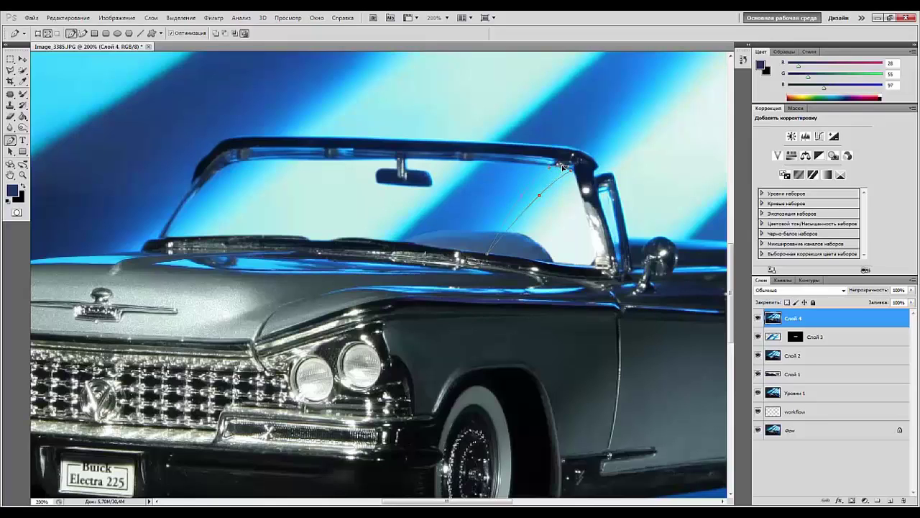
- Convert the curved glare path into a new selection with a 3 px feather radius
{"action": "right_click", "coordinate": [514, 223]}
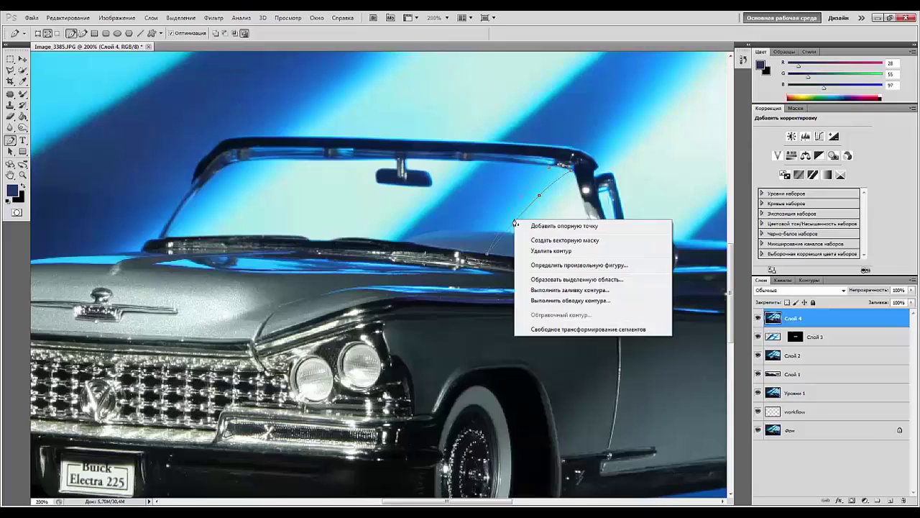
{"action": "left_click", "coordinate": [554, 280]}
{"action": "left_click", "coordinate": [442, 169]}
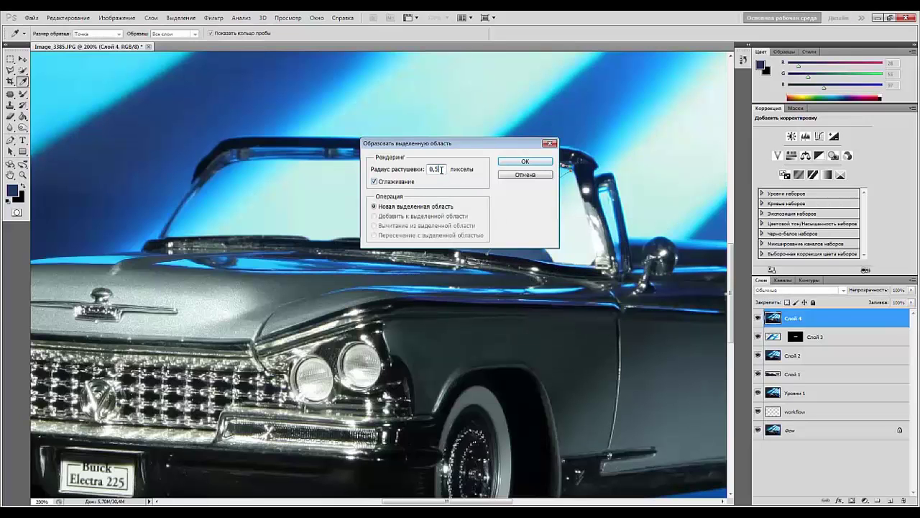
{"action": "double_click", "coordinate": [435, 169]}
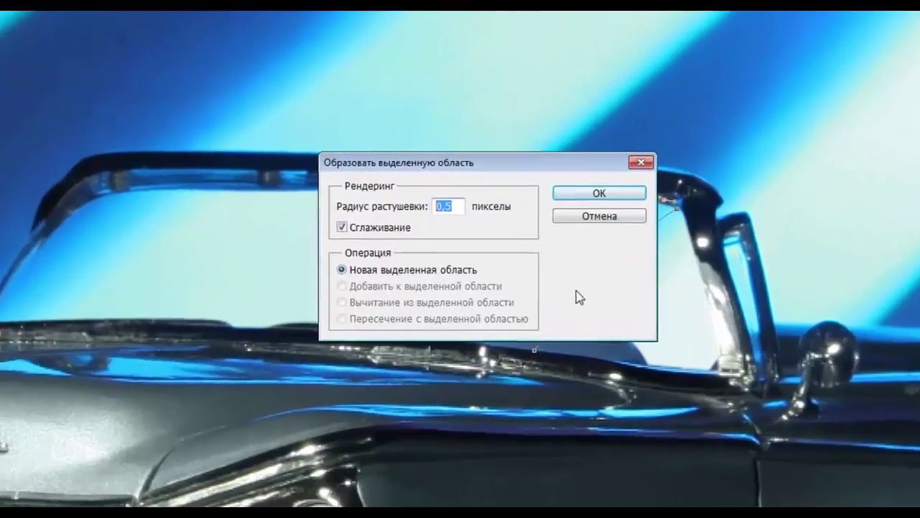
{"action": "type", "text": "3"}
{"action": "left_click", "coordinate": [611, 199]}
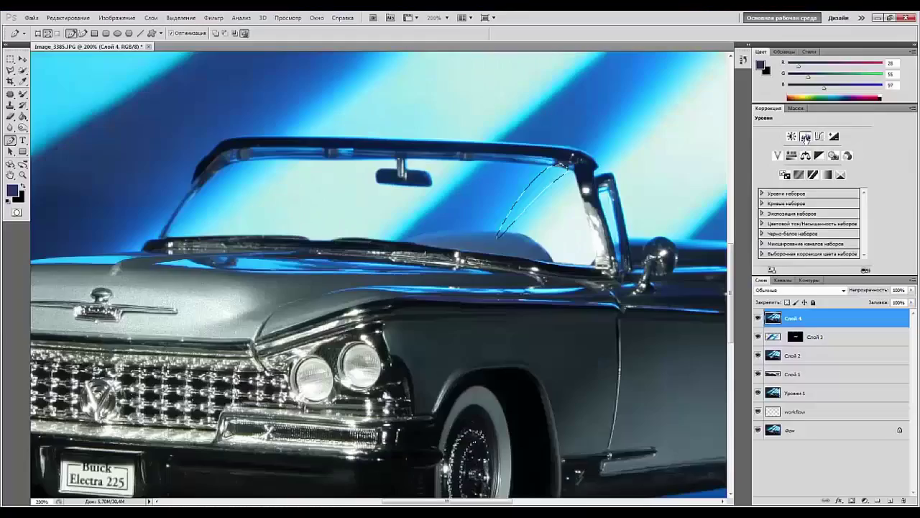
- Add a clipped Levels adjustment to the glare selection with midtones 9.99 and white input 187
{"action": "left_click", "coordinate": [806, 137]}
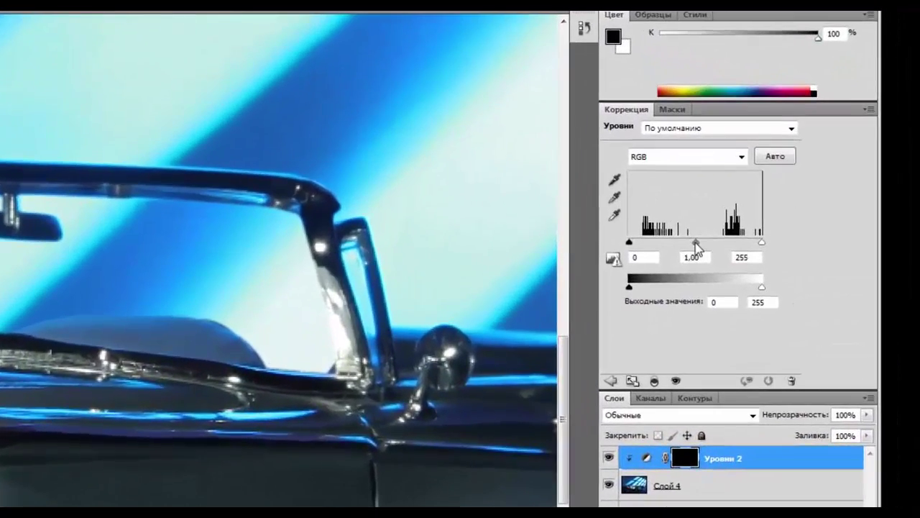
{"action": "left_click_drag", "start_coordinate": [809, 187], "coordinate": [807, 189]}
{"action": "left_click_drag", "start_coordinate": [691, 243], "coordinate": [628, 243]}
{"action": "left_click_drag", "start_coordinate": [760, 246], "coordinate": [729, 244]}
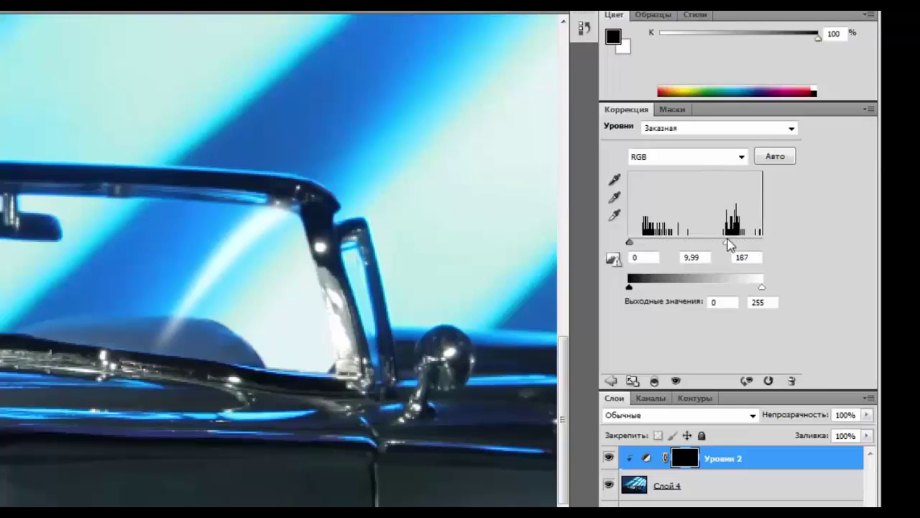
- Feather the glare's Levels mask by 2 px and stamp all visible layers into a new top layer
{"action": "left_click", "coordinate": [671, 111]}
{"action": "left_click", "coordinate": [611, 205]}
{"action": "left_click_drag", "start_coordinate": [615, 216], "coordinate": [633, 216]}
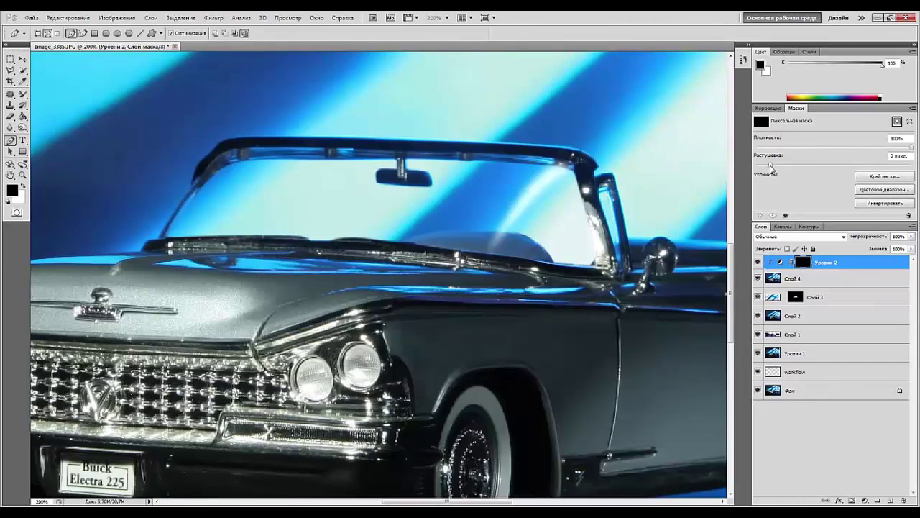
{"action": "left_click", "coordinate": [821, 268]}
{"action": "key", "text": "ctrl+shift+alt+e"}
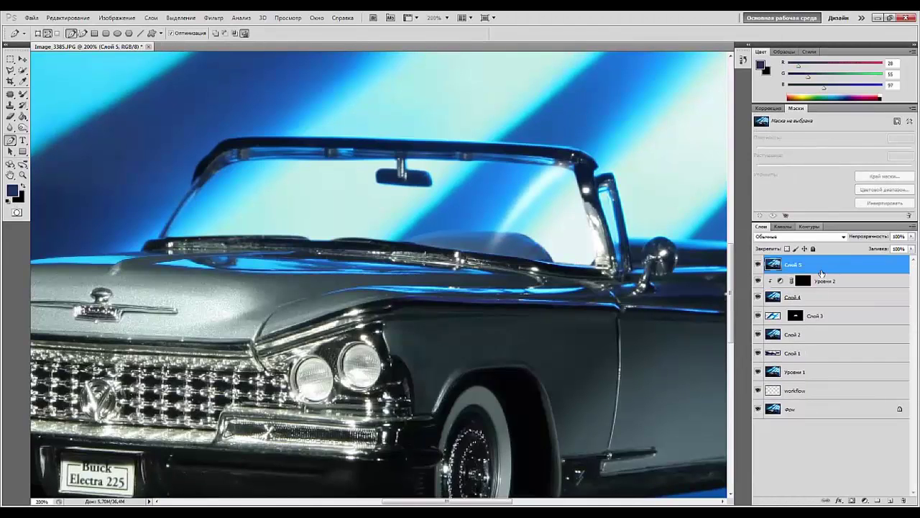
- Add a clipped Levels adjustment above the stamped layer with input values 6, 1.49 and 224
{"action": "key", "text": "ctrl+minus"}
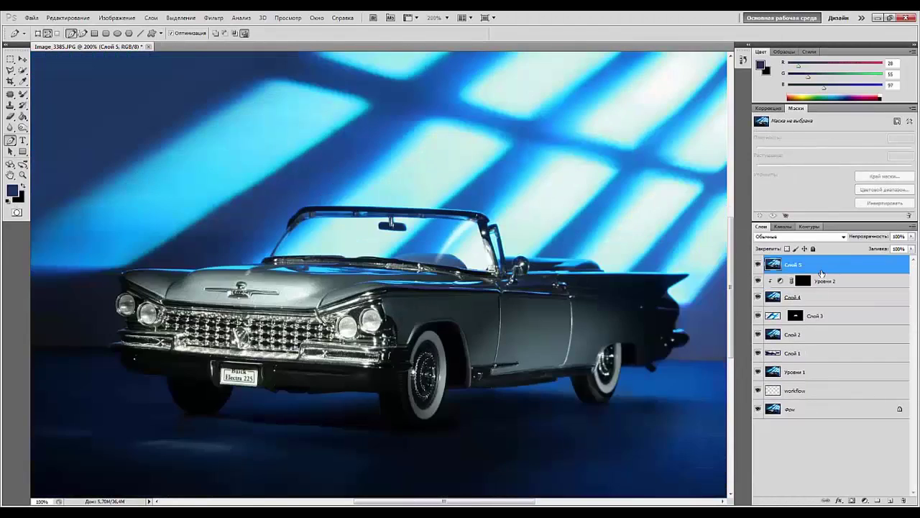
{"action": "key", "text": "ctrl+minus"}
{"action": "key", "text": "ctrl+minus"}
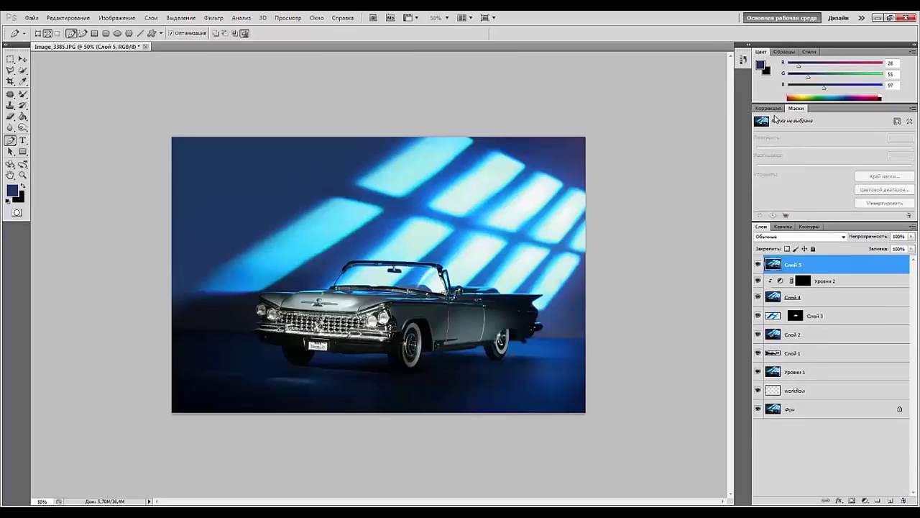
{"action": "left_click", "coordinate": [768, 108]}
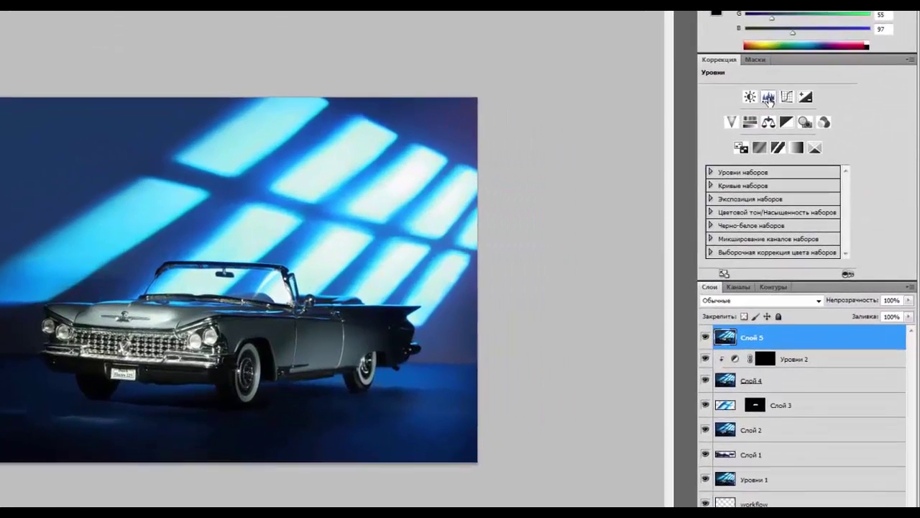
{"action": "left_click", "coordinate": [803, 134]}
{"action": "left_click_drag", "start_coordinate": [743, 144], "coordinate": [725, 143]}
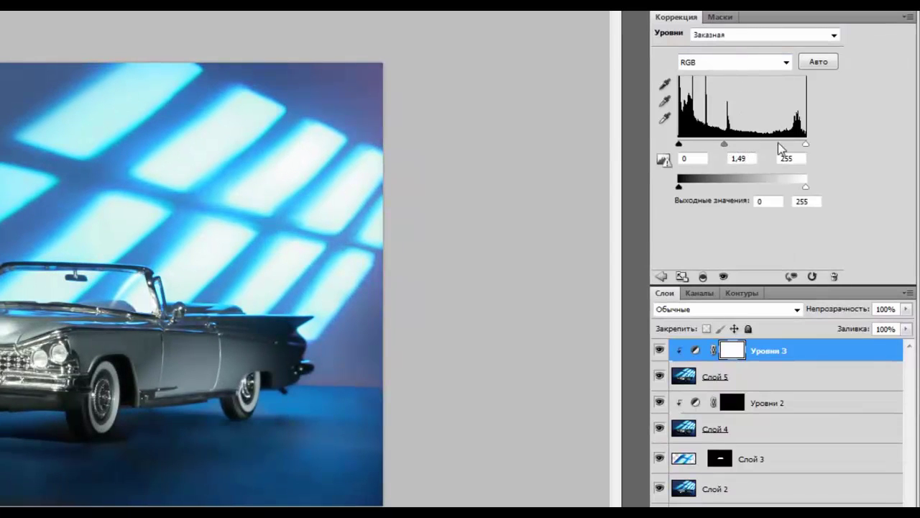
{"action": "left_click_drag", "start_coordinate": [805, 145], "coordinate": [791, 146]}
{"action": "mouse_move", "coordinate": [679, 146]}
{"action": "left_mouse_down"}
{"action": "mouse_move", "coordinate": [692, 144]}
{"action": "mouse_move", "coordinate": [681, 146]}
{"action": "left_mouse_up"}
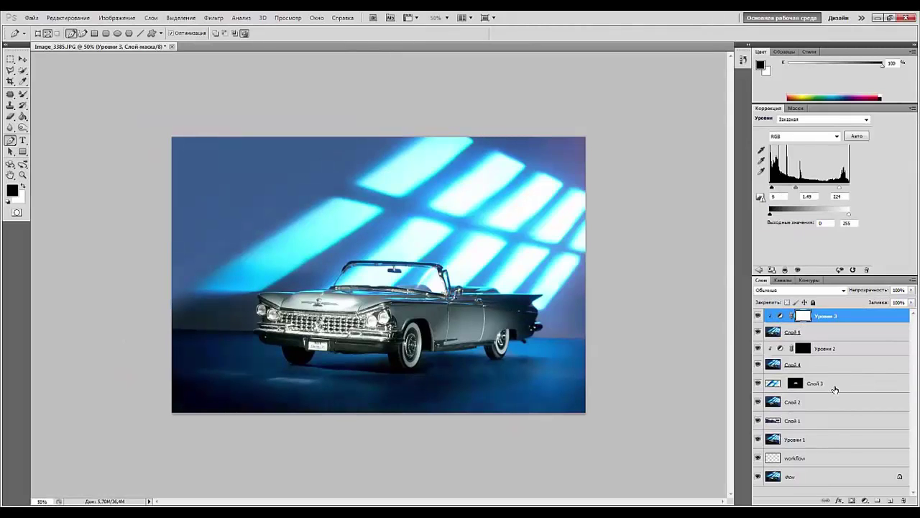
- Invert the new Levels mask and paint white along the car's lower front and front wheel with a soft 172 px brush
{"action": "key", "text": "ctrl+i"}
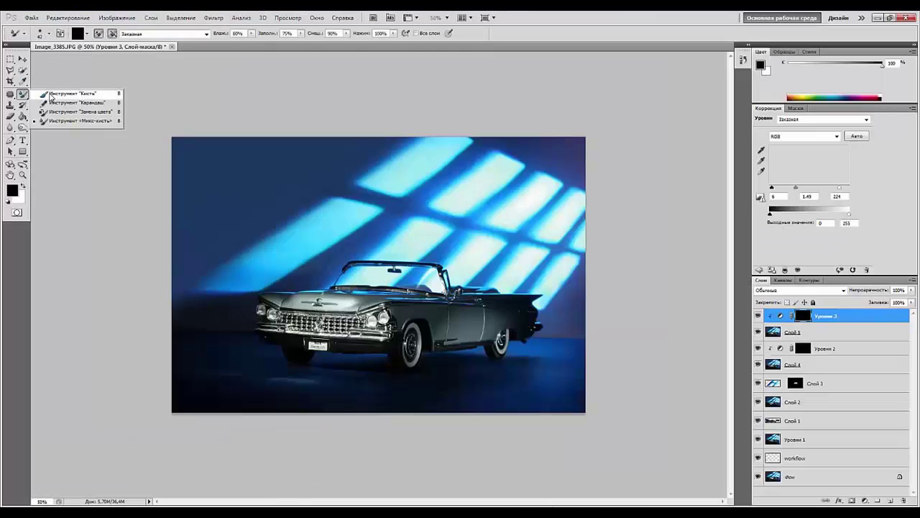
{"action": "key", "text": "b"}
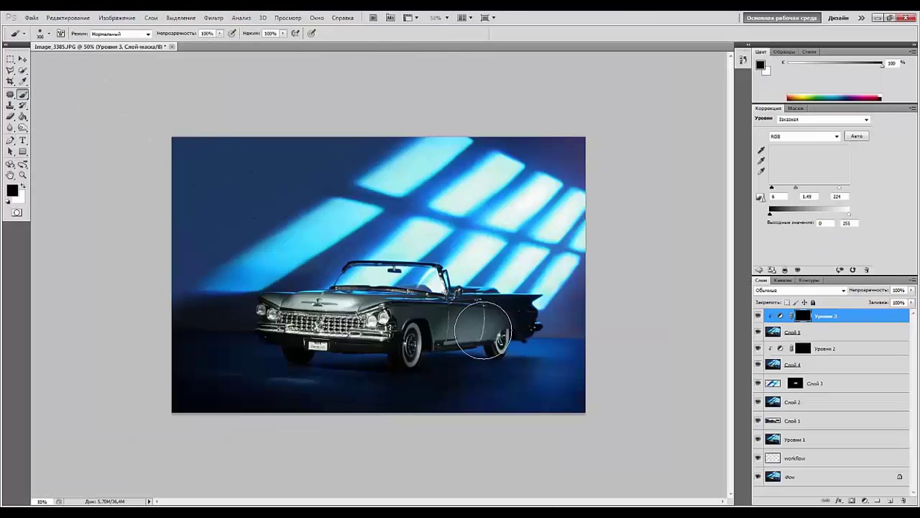
{"action": "right_click", "coordinate": [483, 329]}
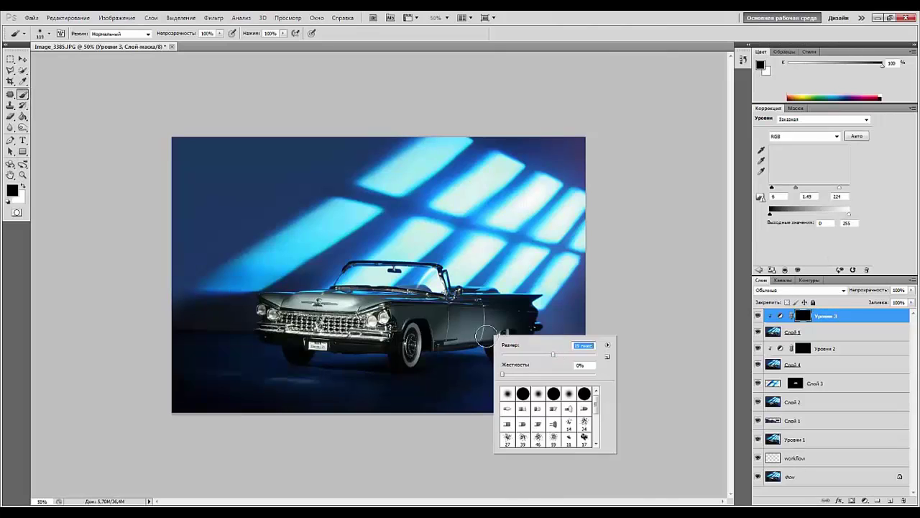
{"action": "key", "text": "Return"}
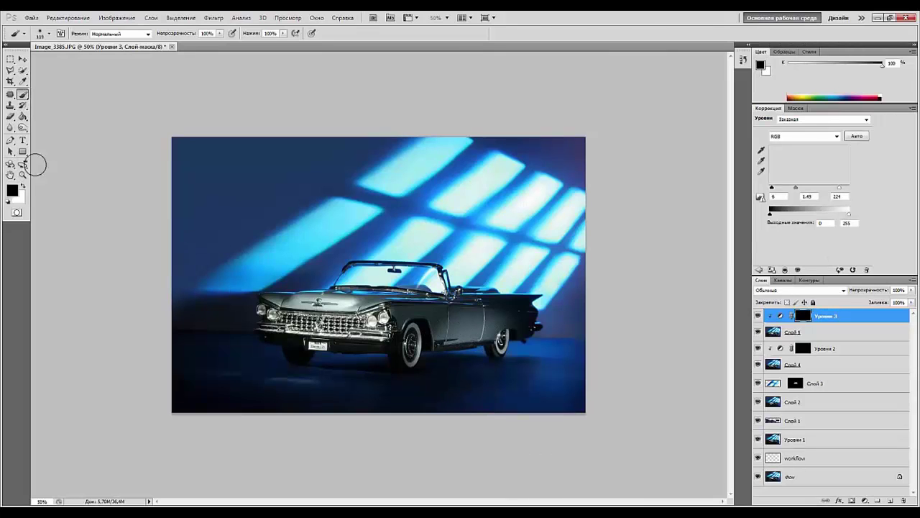
{"action": "left_click", "coordinate": [22, 186]}
{"action": "right_click", "coordinate": [501, 343]}
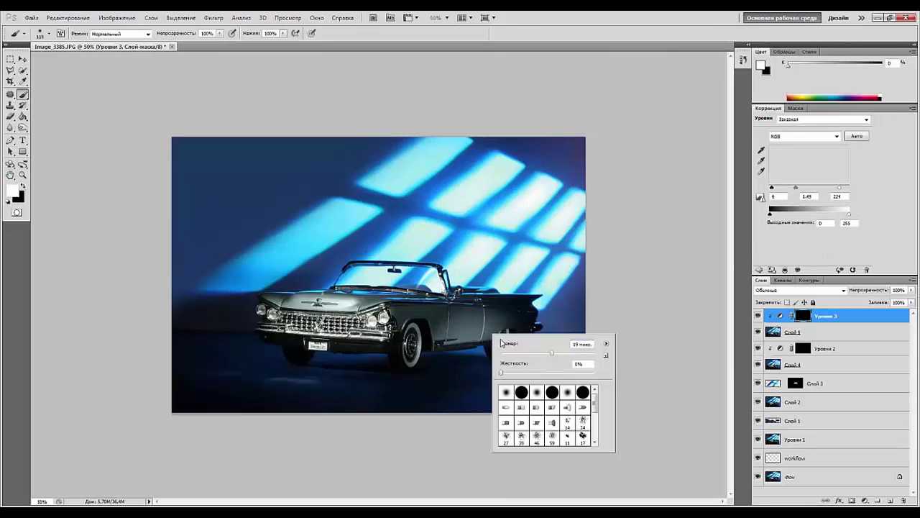
{"action": "left_click_drag", "start_coordinate": [554, 354], "coordinate": [561, 354]}
{"action": "key", "text": "Return"}
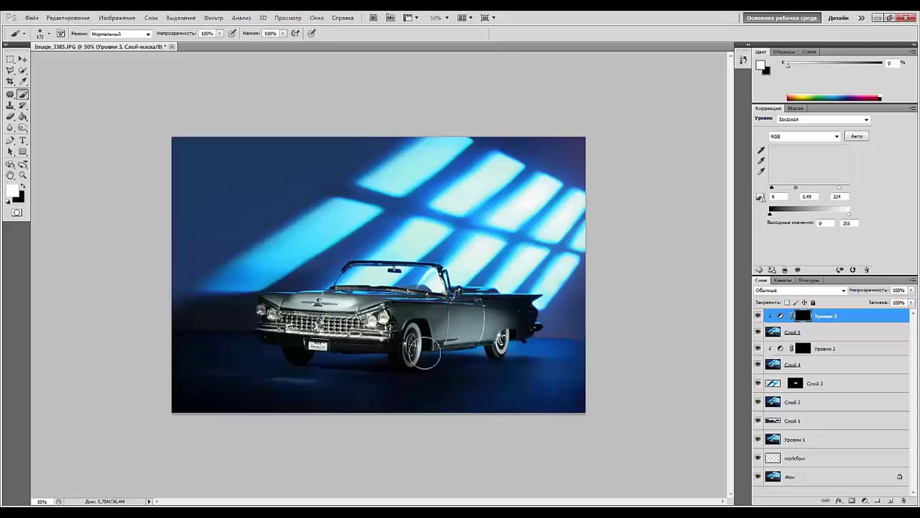
{"action": "left_click_drag", "start_coordinate": [422, 350], "coordinate": [287, 338]}
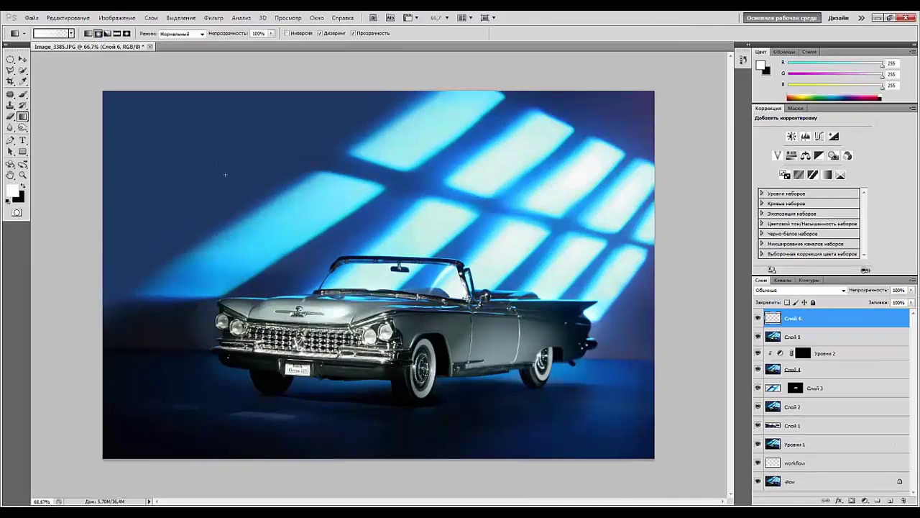
- Draw a small white radial gradient spot on the dark wall and soften it with a Gaussian Blur
{"action": "left_click_drag", "start_coordinate": [233, 180], "coordinate": [235, 181]}
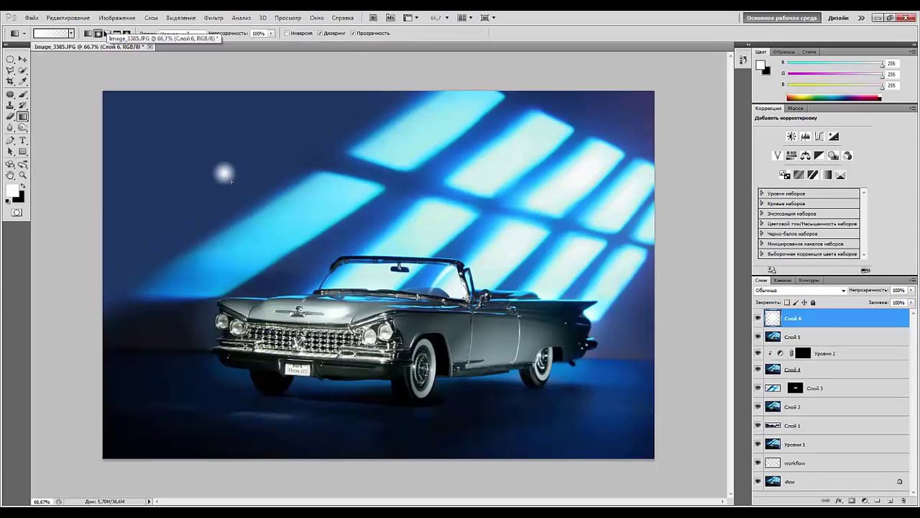
{"action": "left_click", "coordinate": [214, 17]}
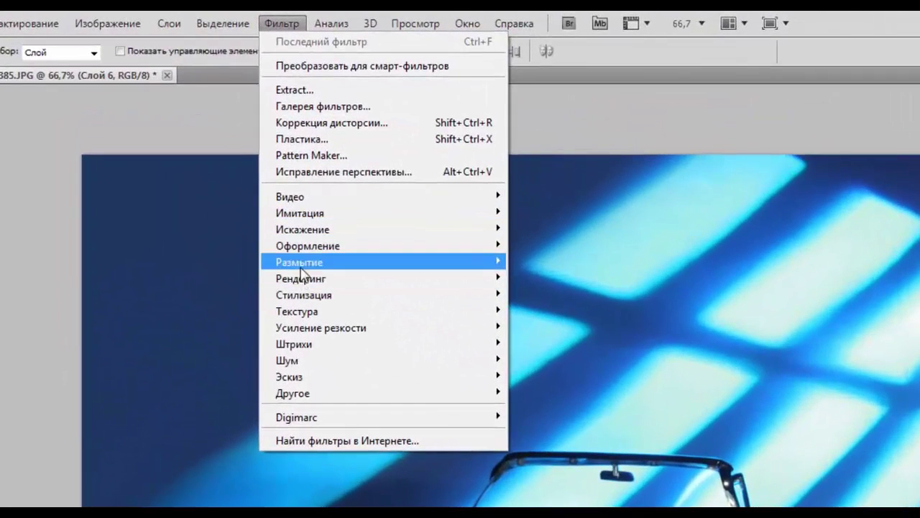
{"action": "mouse_move", "coordinate": [302, 272]}
{"action": "left_click", "coordinate": [160, 345]}
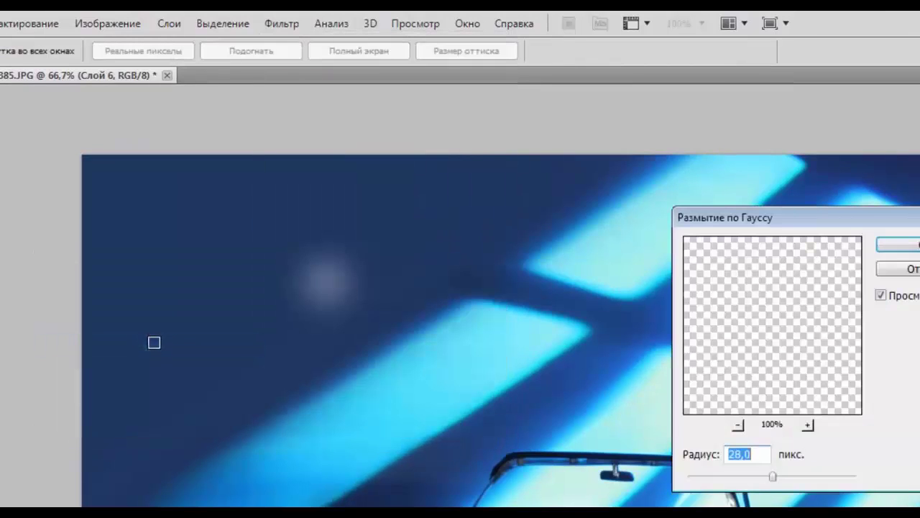
{"action": "left_click_drag", "start_coordinate": [774, 477], "coordinate": [753, 476]}
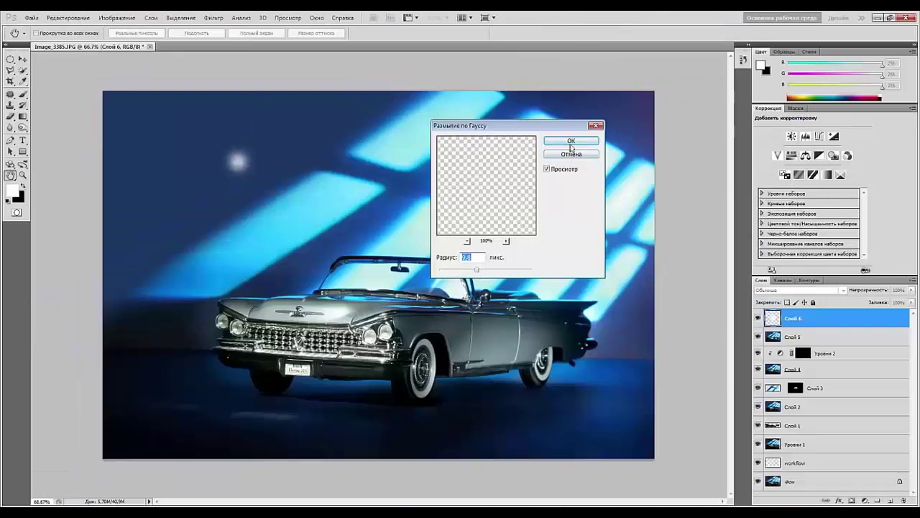
{"action": "left_click", "coordinate": [570, 143]}
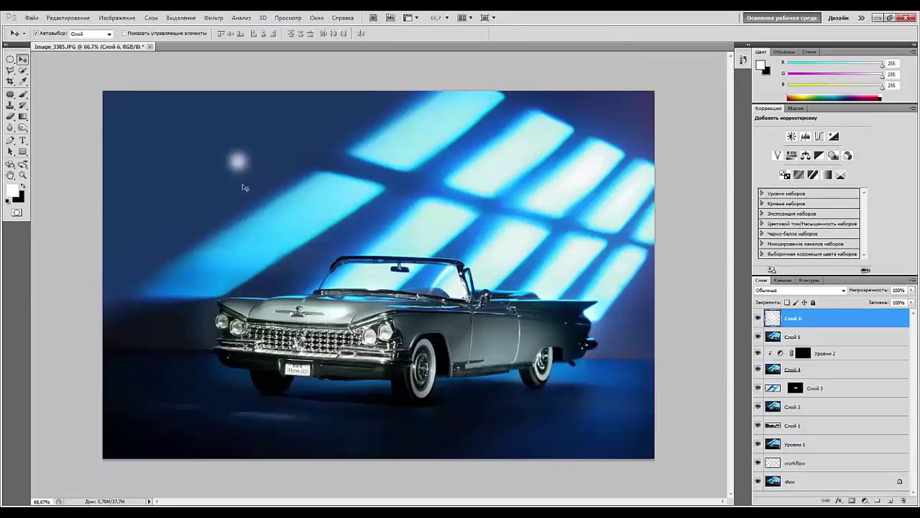
- Place the blurred glow on the outer headlight, duplicate it onto the other three headlights and scale the last copy to 137.83%
{"action": "left_click_drag", "start_coordinate": [244, 170], "coordinate": [223, 328]}
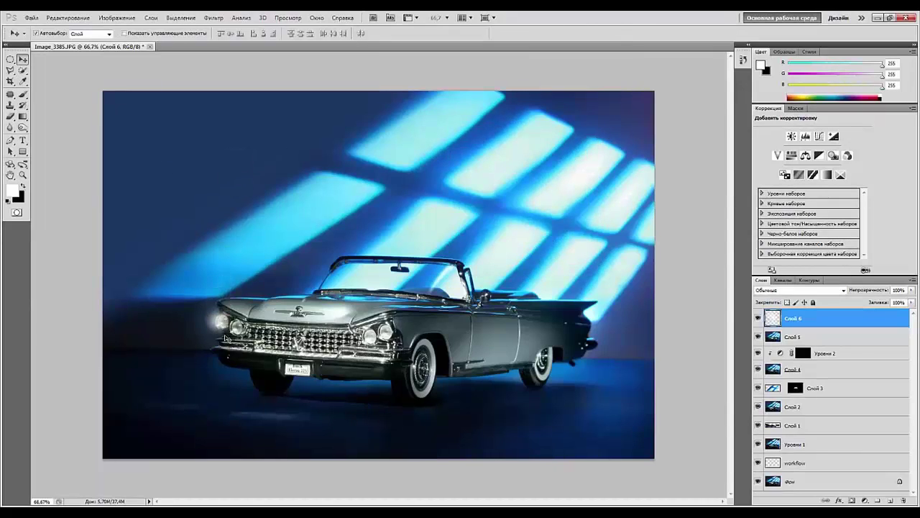
{"action": "key", "text": "ctrl+alt"}
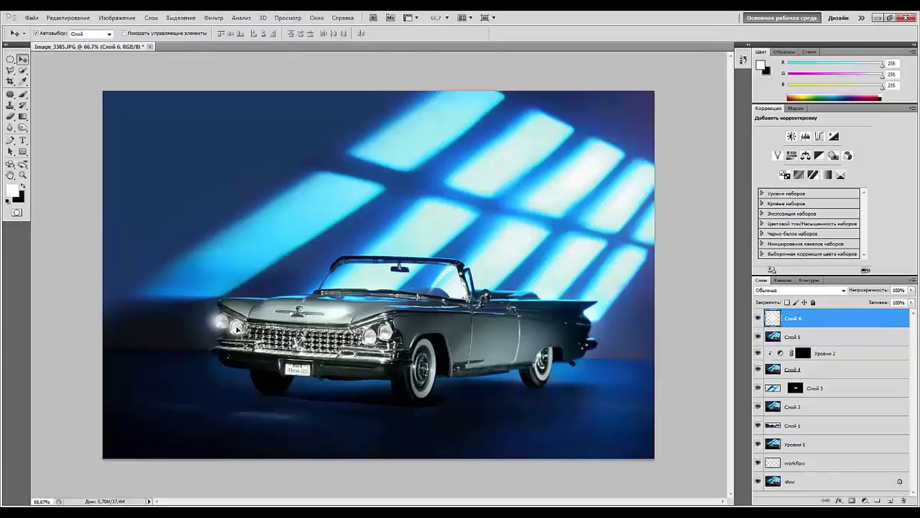
{"action": "left_click_drag", "start_coordinate": [237, 328], "coordinate": [237, 331]}
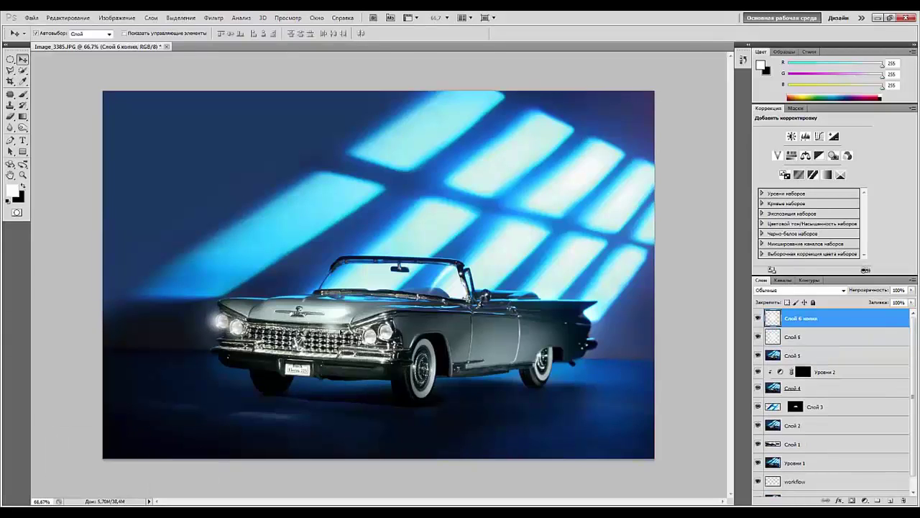
{"action": "left_click_drag", "start_coordinate": [367, 343], "coordinate": [419, 299]}
{"action": "key", "text": "ctrl+t"}
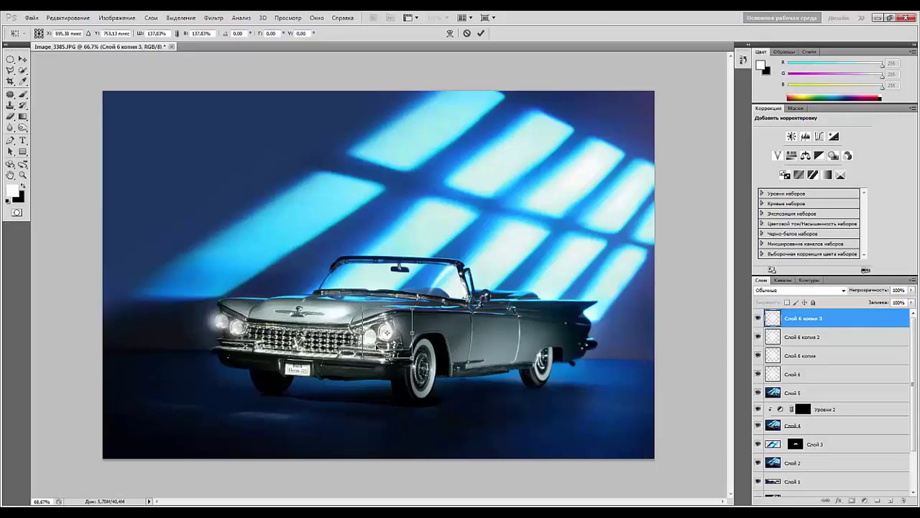
{"action": "key", "text": "Return"}
- Merge the four headlight glow layers, add a layer mask and paint black on the headlights with a soft 25 px brush
{"action": "left_click", "coordinate": [807, 380], "text": "shift"}
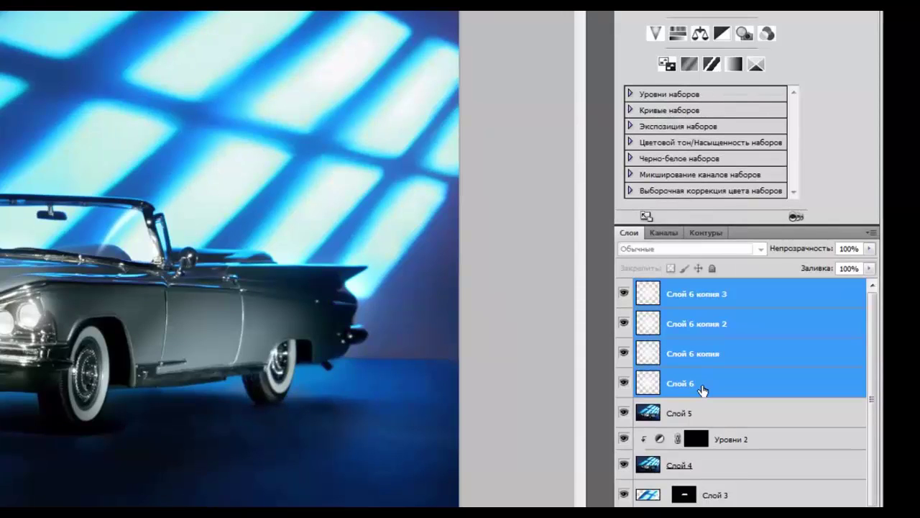
{"action": "key", "text": "ctrl+e"}
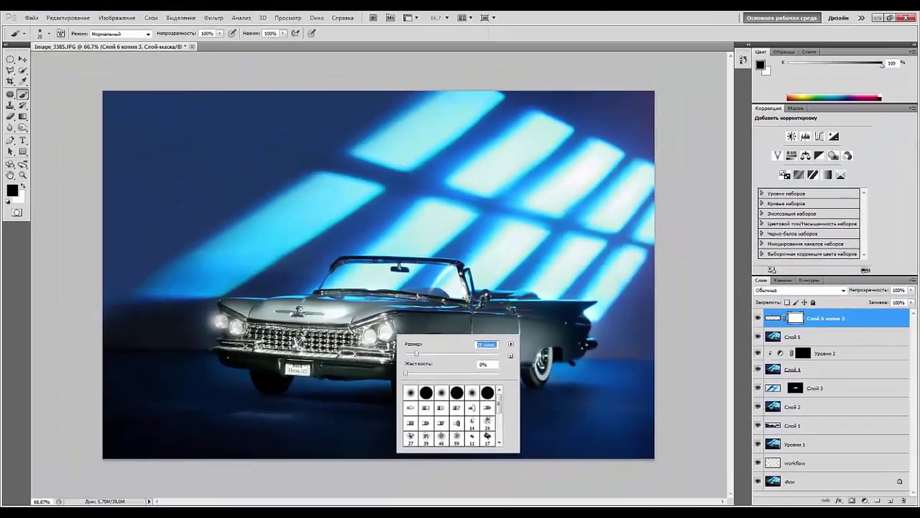
{"action": "left_click", "coordinate": [369, 335]}
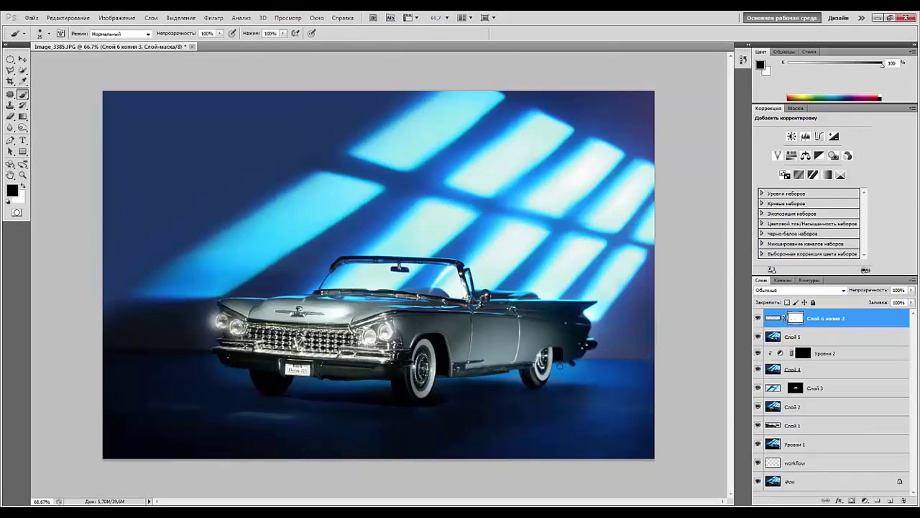
- Lower the density of the headlight glow layer's mask to roughly half
{"action": "key", "text": "ctrl+minus"}
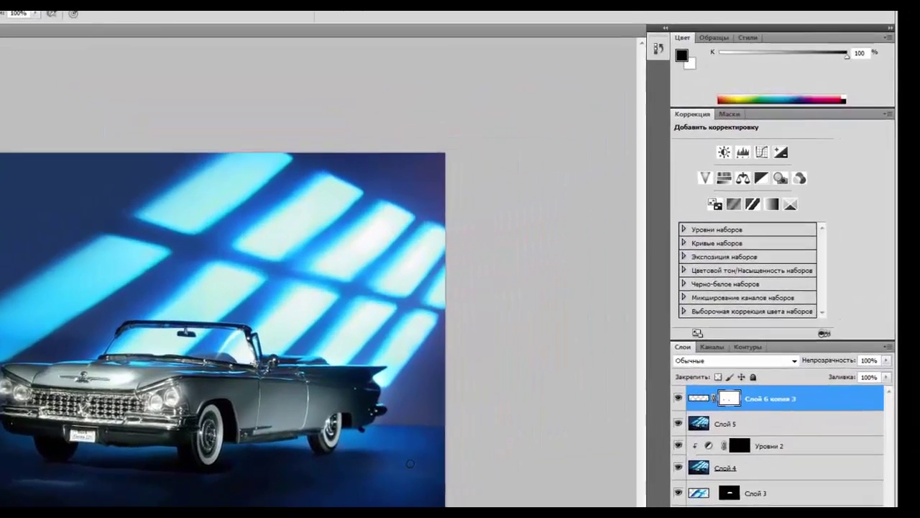
{"action": "key", "text": "ctrl+plus"}
{"action": "key", "text": "ctrl+plus"}
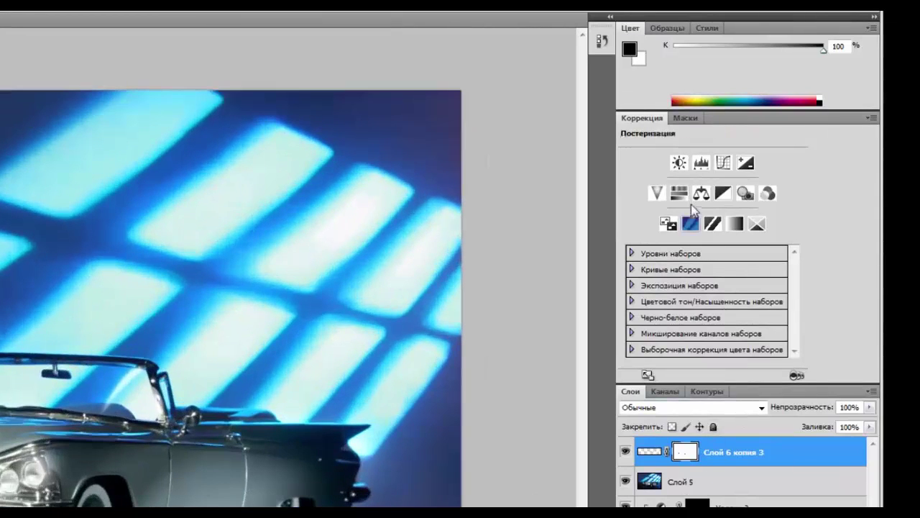
{"action": "left_click", "coordinate": [688, 121]}
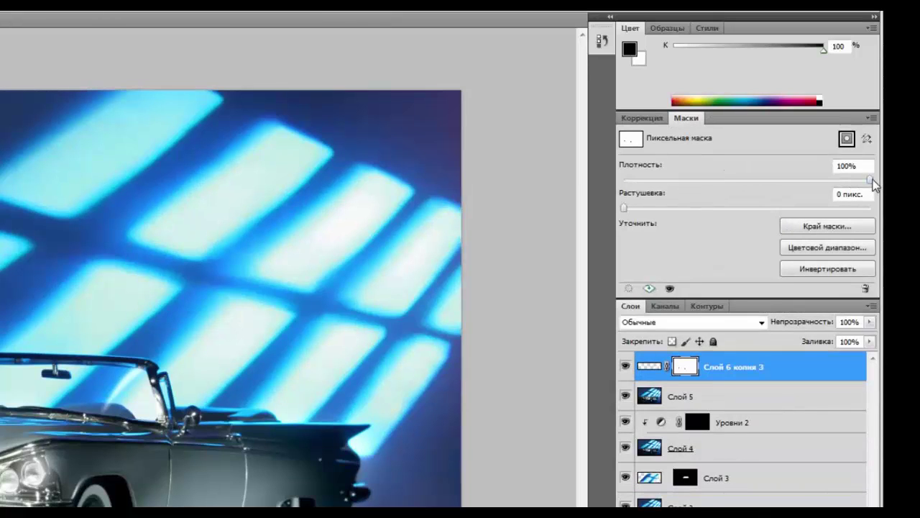
{"action": "left_click_drag", "start_coordinate": [869, 180], "coordinate": [751, 197]}
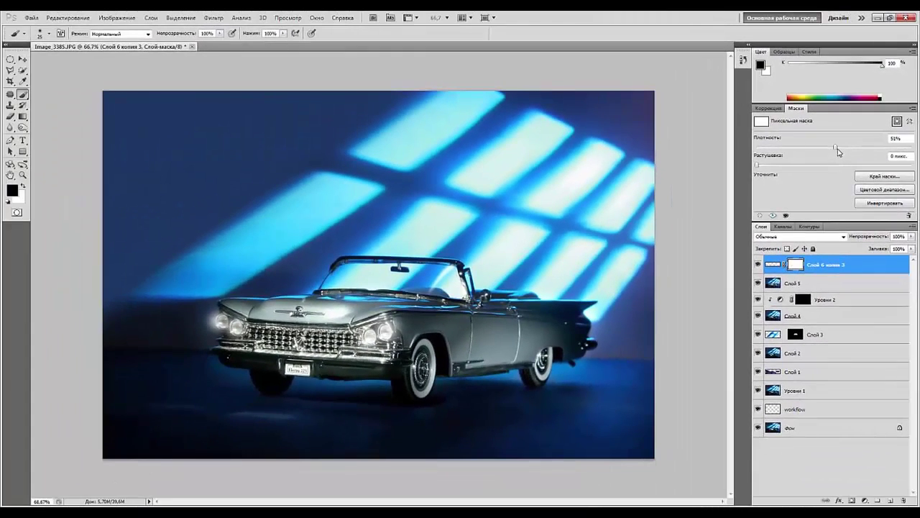
{"action": "left_click_drag", "start_coordinate": [837, 151], "coordinate": [846, 149]}
- Stamp all visible layers into a new layer above the headlight glow
{"action": "key", "text": "ctrl+2"}
{"action": "key", "text": "x"}
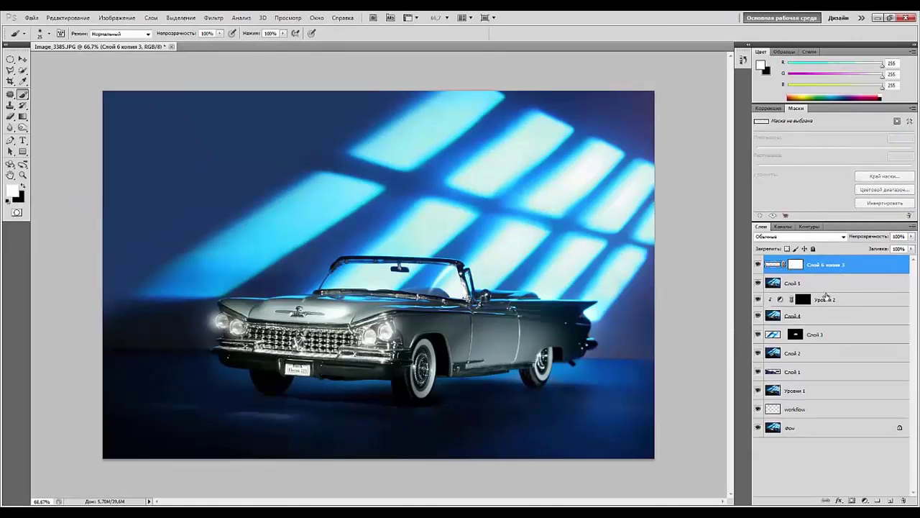
{"action": "key", "text": "ctrl+alt+shift+e"}
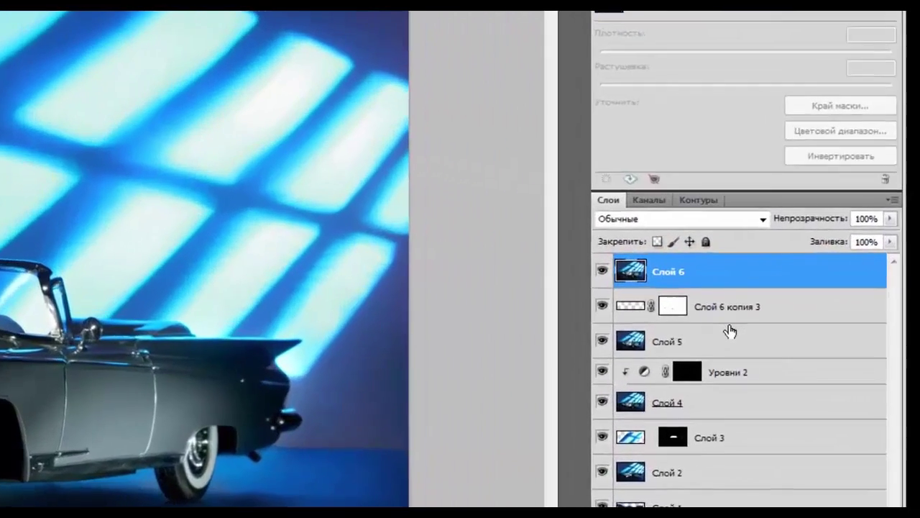
- Draw a closed pen path on the floor outlining two light beams that spread forward from the front wheels past the image edge
{"action": "key", "text": "p"}
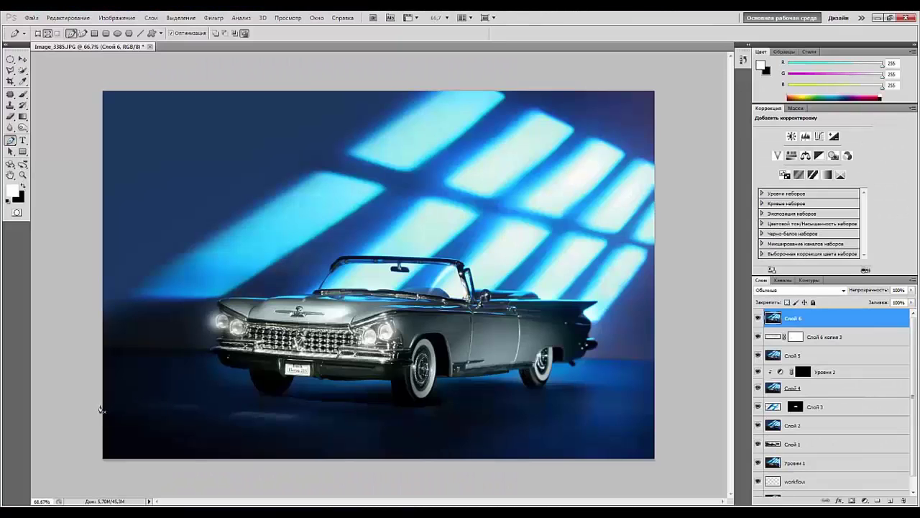
{"action": "left_click", "coordinate": [257, 390]}
{"action": "left_click_drag", "start_coordinate": [270, 395], "coordinate": [280, 395]}
{"action": "left_click", "coordinate": [309, 401]}
{"action": "left_click", "coordinate": [157, 463]}
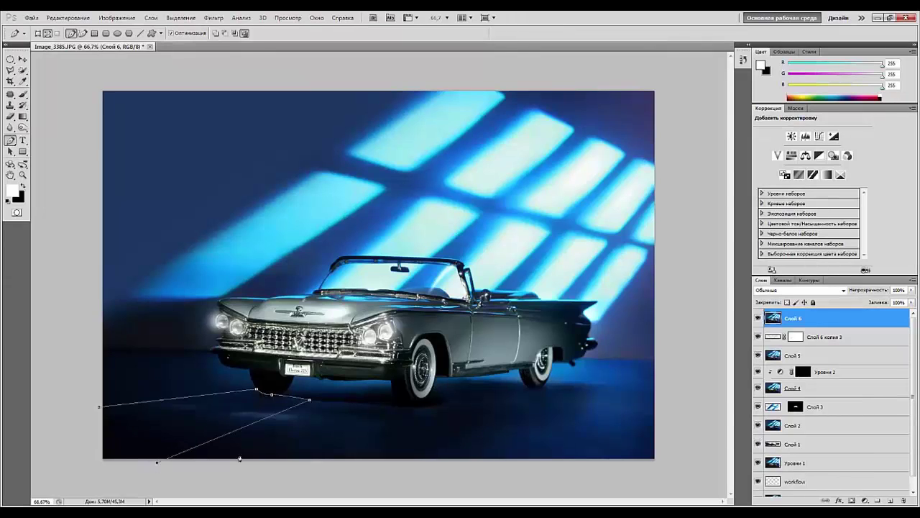
{"action": "left_click", "coordinate": [233, 461]}
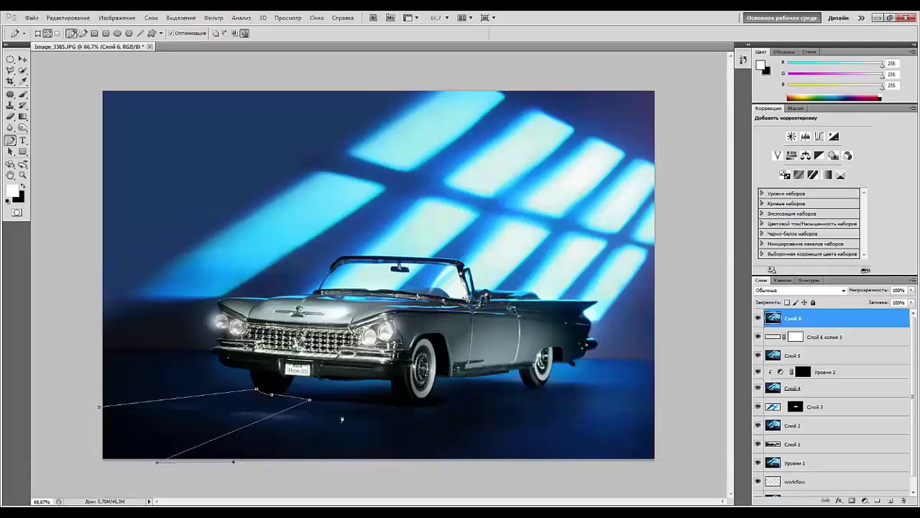
{"action": "left_click", "coordinate": [393, 404]}
{"action": "left_click_drag", "start_coordinate": [404, 408], "coordinate": [415, 406]}
{"action": "left_click", "coordinate": [64, 477]}
{"action": "left_click", "coordinate": [61, 435]}
{"action": "left_click", "coordinate": [101, 408]}
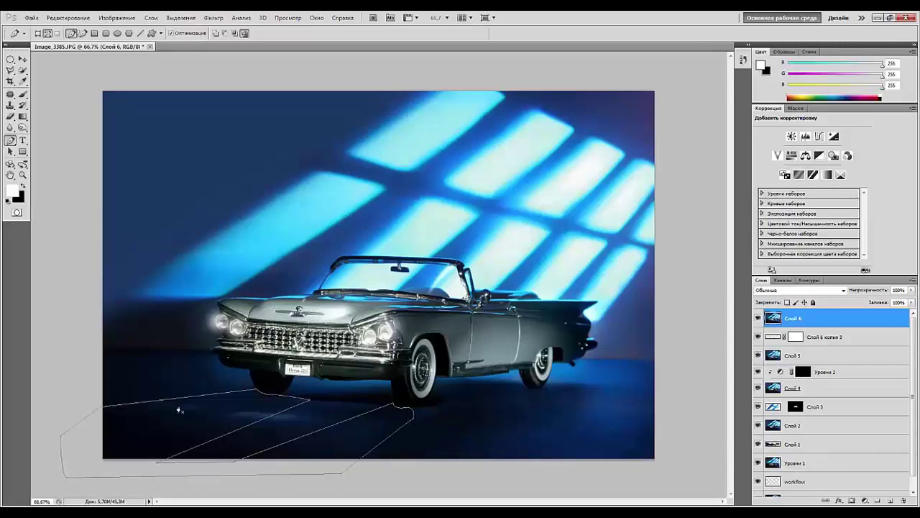
- Convert the beam path into a new selection with a feather radius of 20 pixels
{"action": "right_click", "coordinate": [340, 454]}
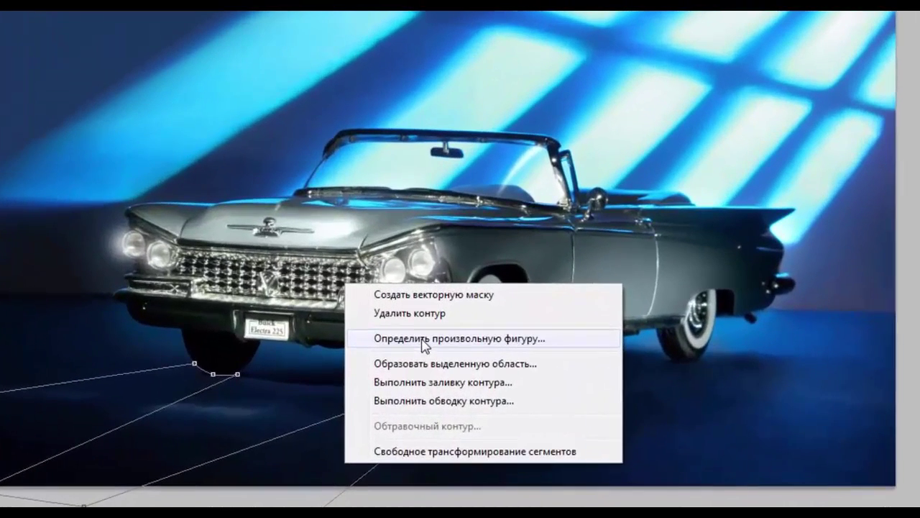
{"action": "left_click", "coordinate": [431, 372]}
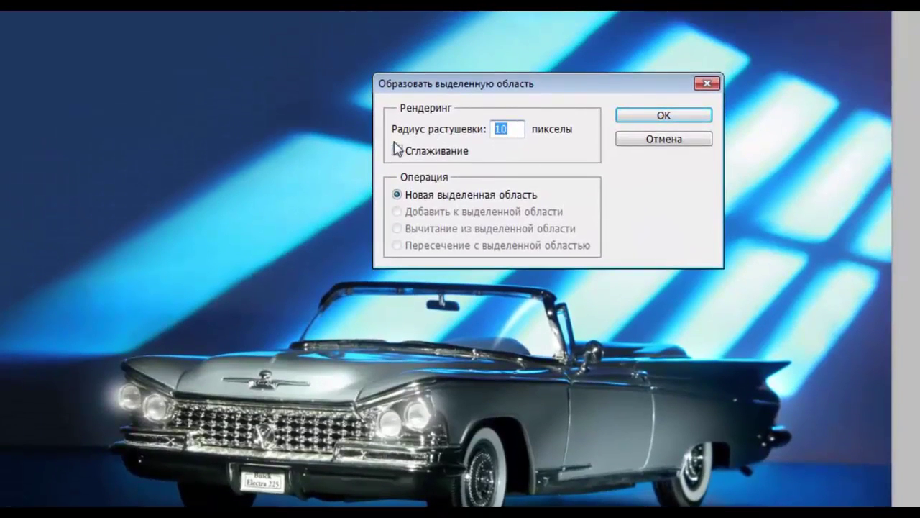
{"action": "type", "text": "2"}
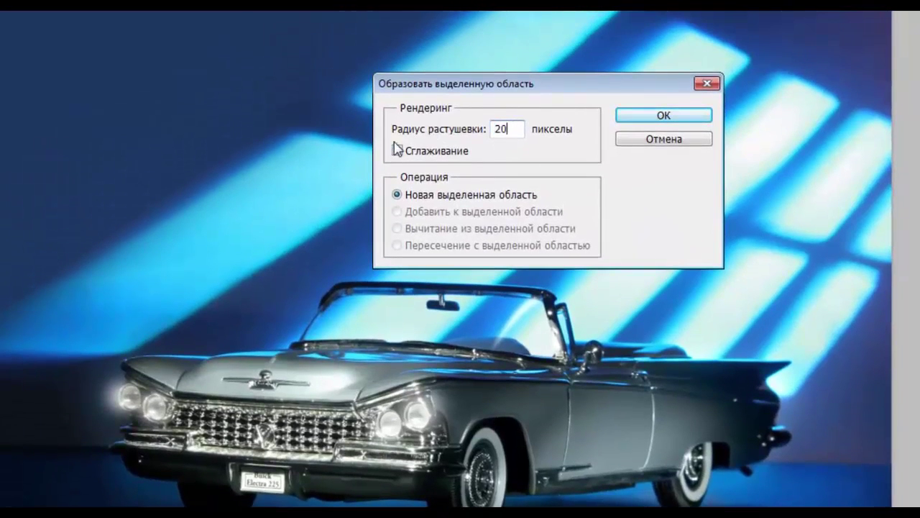
{"action": "left_click", "coordinate": [675, 115]}
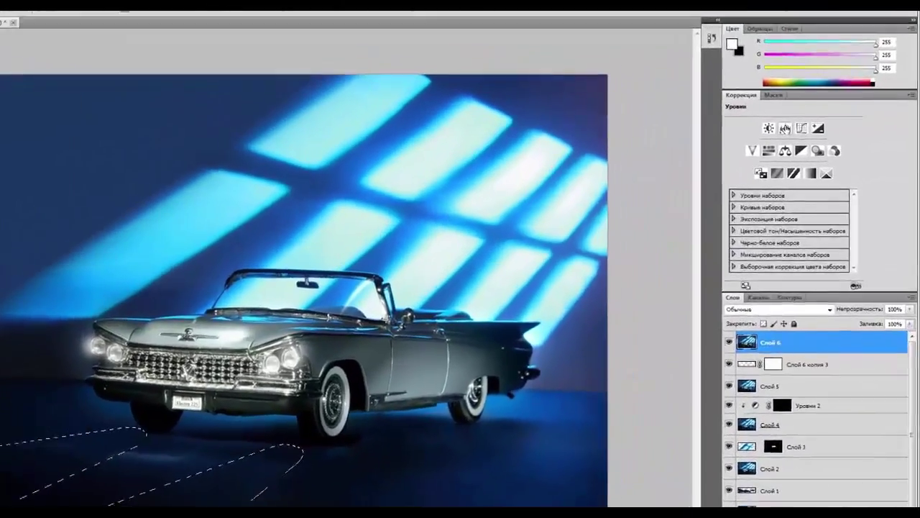
- Add a clipped Levels adjustment for the beams with midtones 1.37, white input 79 and black output 37
{"action": "left_click", "coordinate": [785, 128]}
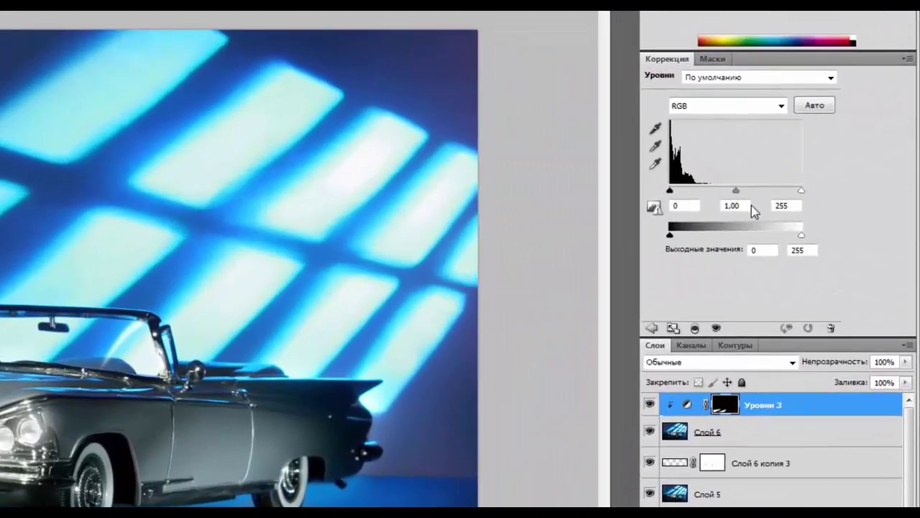
{"action": "left_click_drag", "start_coordinate": [671, 235], "coordinate": [696, 235]}
{"action": "mouse_move", "coordinate": [803, 190]}
{"action": "left_mouse_down"}
{"action": "mouse_move", "coordinate": [712, 191]}
{"action": "mouse_move", "coordinate": [794, 190]}
{"action": "left_mouse_up"}
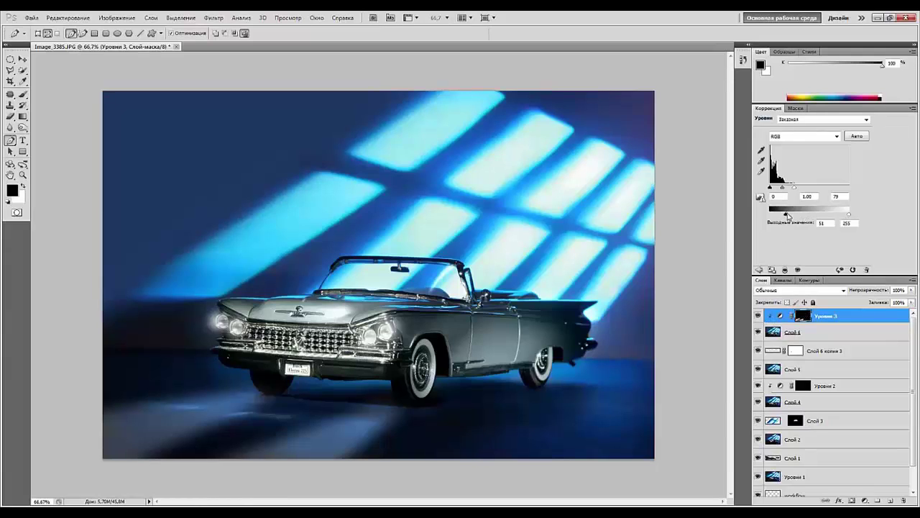
{"action": "left_click_drag", "start_coordinate": [788, 215], "coordinate": [780, 189]}
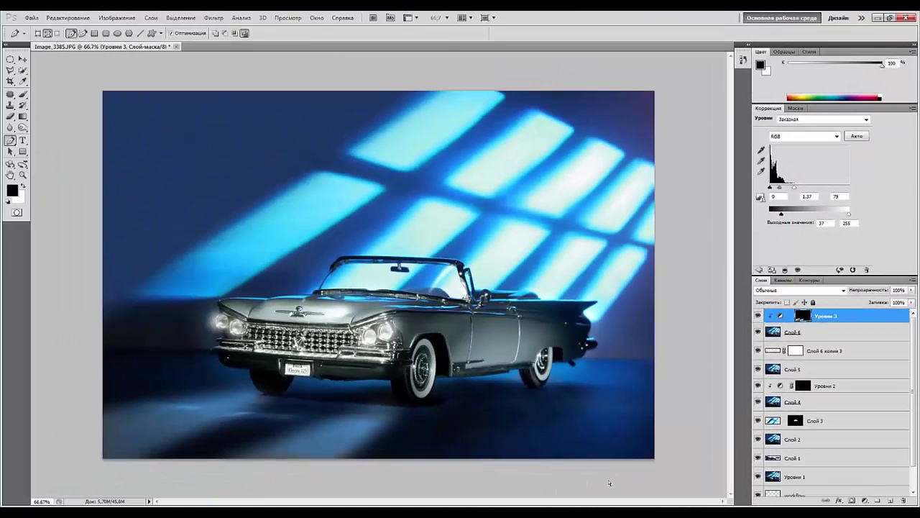
- Transform the floor beams' Levels mask, skewing its lower edge outward and stretching its upper corners to fit the car's front
{"action": "key", "text": "ctrl+t"}
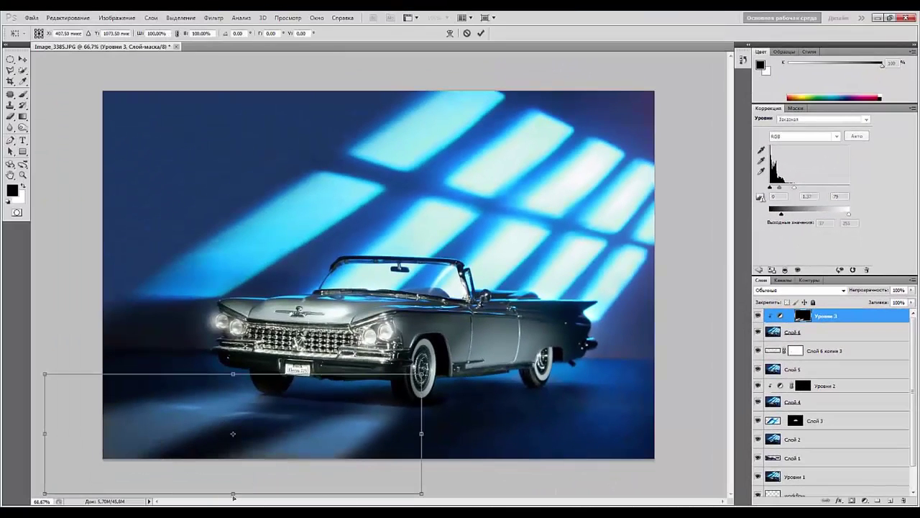
{"action": "left_click_drag", "start_coordinate": [233, 496], "coordinate": [200, 488]}
{"action": "left_click_drag", "start_coordinate": [420, 375], "coordinate": [446, 375]}
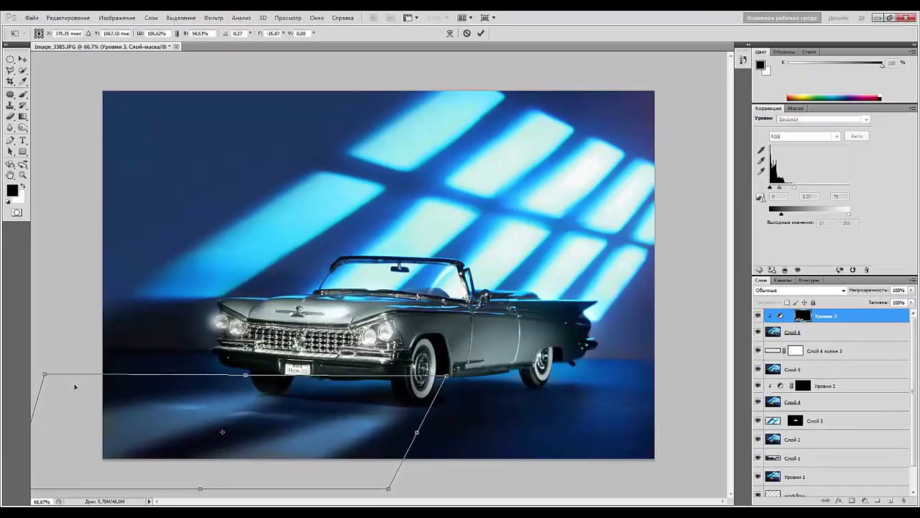
{"action": "mouse_move", "coordinate": [44, 375]}
{"action": "left_mouse_down"}
{"action": "mouse_move", "coordinate": [43, 355]}
{"action": "mouse_move", "coordinate": [29, 367]}
{"action": "left_mouse_up"}
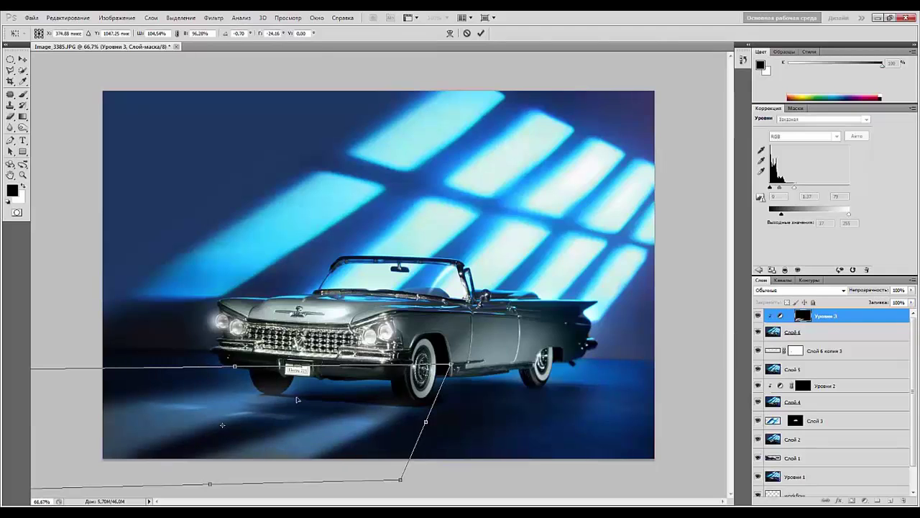
{"action": "key", "text": "ctrl+minus"}
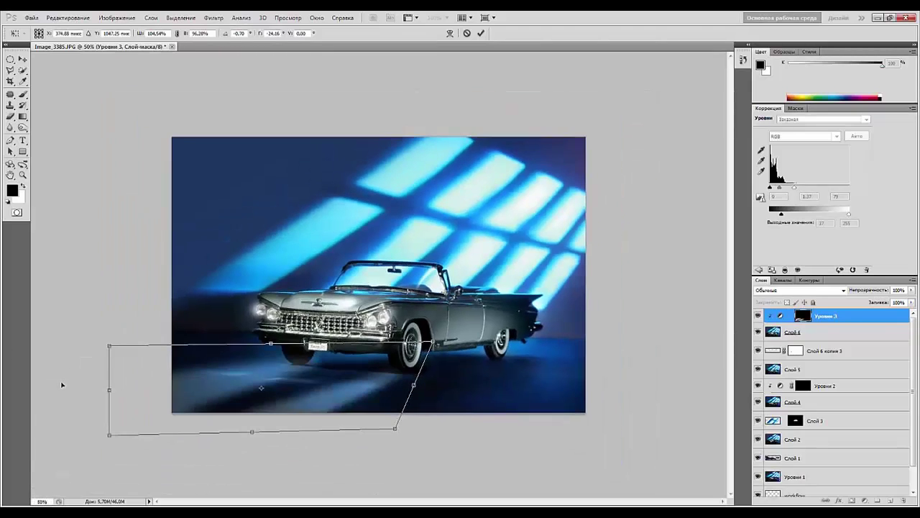
{"action": "left_click_drag", "start_coordinate": [112, 350], "coordinate": [89, 338]}
{"action": "key", "text": "Return"}
- Stamp all visible layers into a new layer above the floor beam adjustment
{"action": "key", "text": "ctrl+alt+shift+e"}
{"action": "key", "text": "ctrl+plus"}
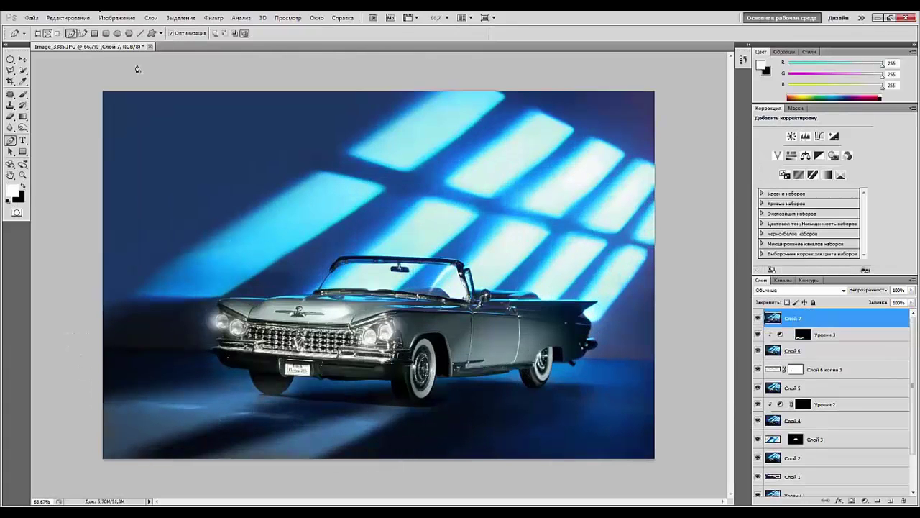
{"action": "key", "text": "p"}
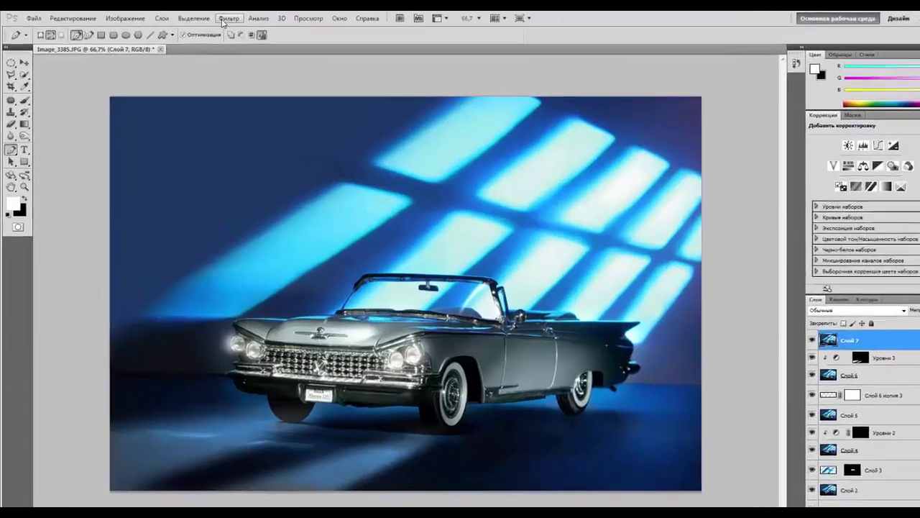
- Start the Reduce Noise filter on the stamped layer with strength 8, preserve details 38% and reduce color noise 69%
{"action": "left_click", "coordinate": [214, 17]}
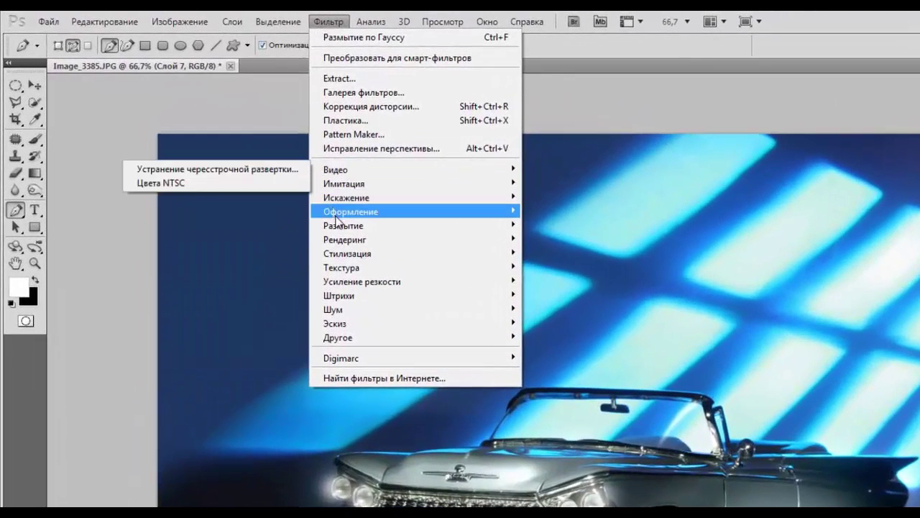
{"action": "mouse_move", "coordinate": [343, 257]}
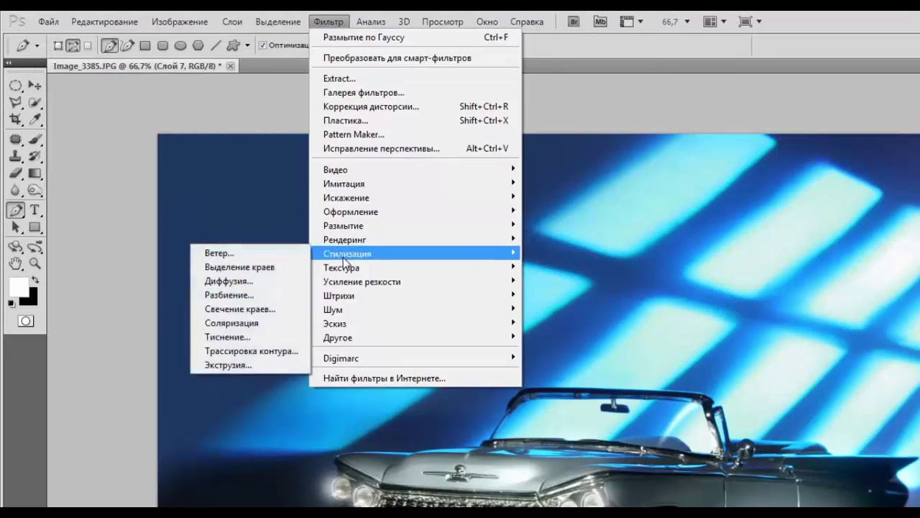
{"action": "mouse_move", "coordinate": [345, 277]}
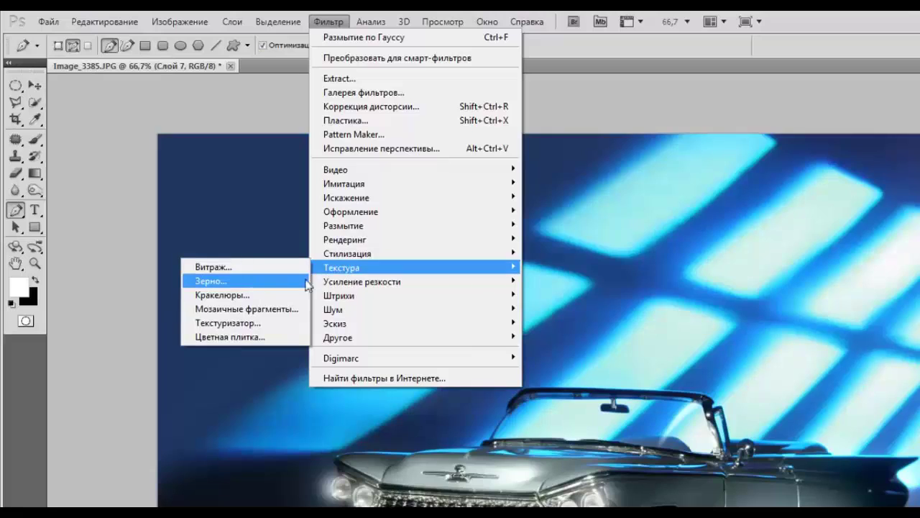
{"action": "mouse_move", "coordinate": [344, 311]}
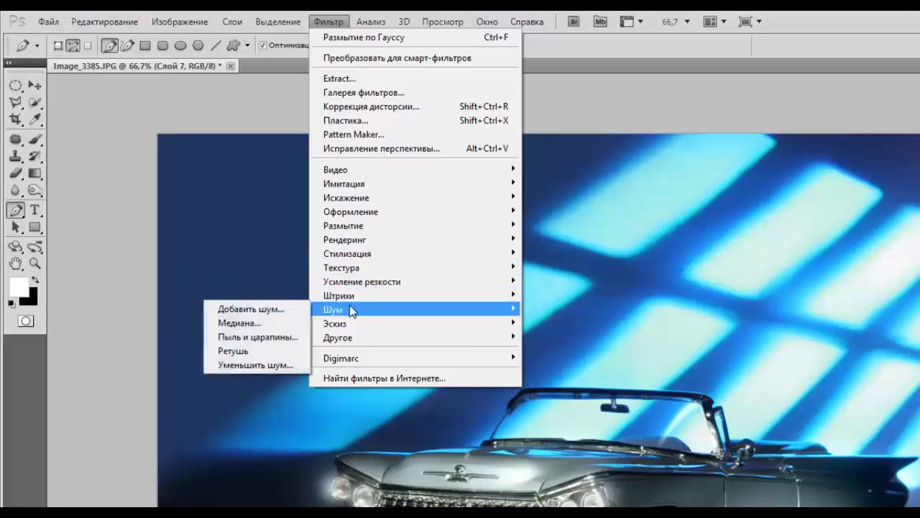
{"action": "left_click", "coordinate": [260, 364]}
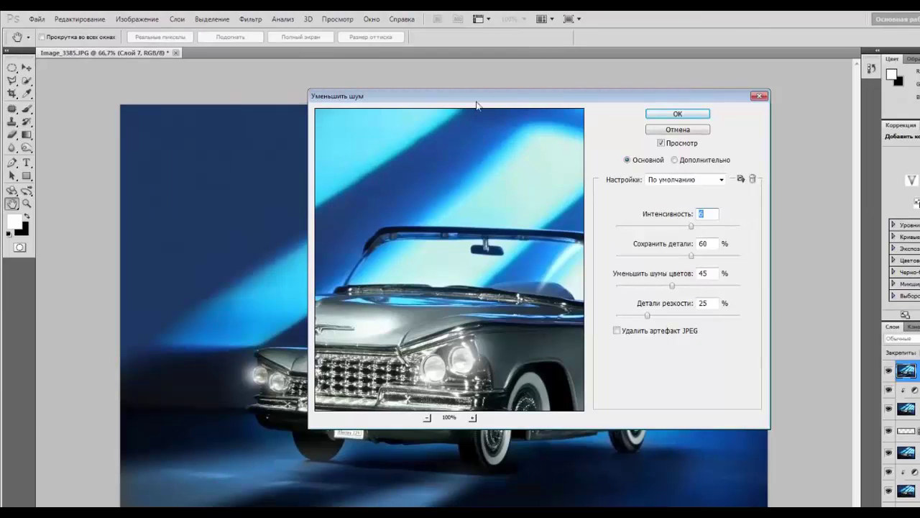
{"action": "left_click_drag", "start_coordinate": [477, 99], "coordinate": [407, 129]}
{"action": "left_click_drag", "start_coordinate": [332, 358], "coordinate": [288, 318]}
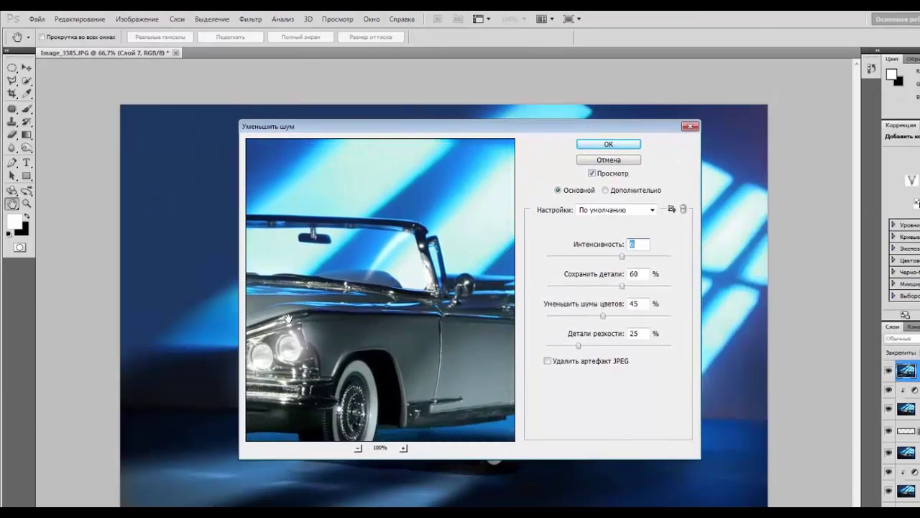
{"action": "left_click_drag", "start_coordinate": [395, 351], "coordinate": [336, 332]}
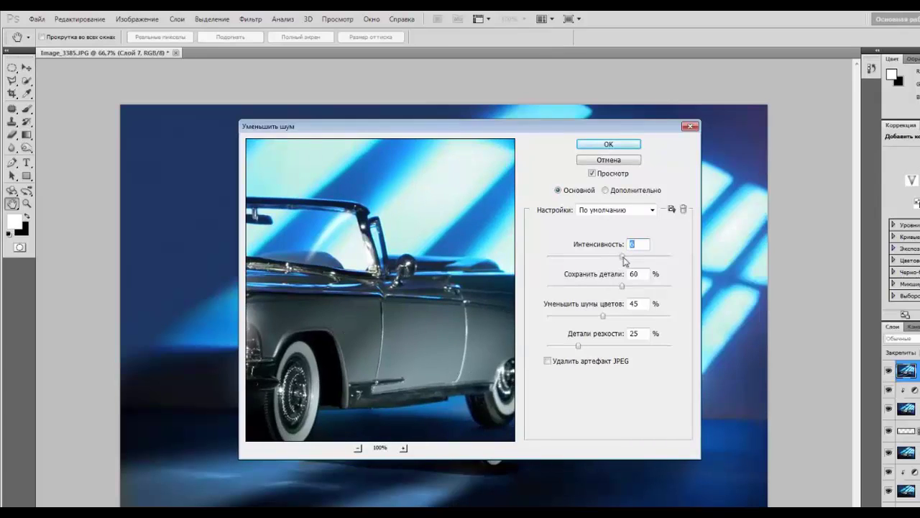
{"action": "left_click_drag", "start_coordinate": [623, 257], "coordinate": [595, 288]}
{"action": "left_click_drag", "start_coordinate": [635, 260], "coordinate": [643, 261]}
{"action": "left_click_drag", "start_coordinate": [606, 322], "coordinate": [635, 322]}
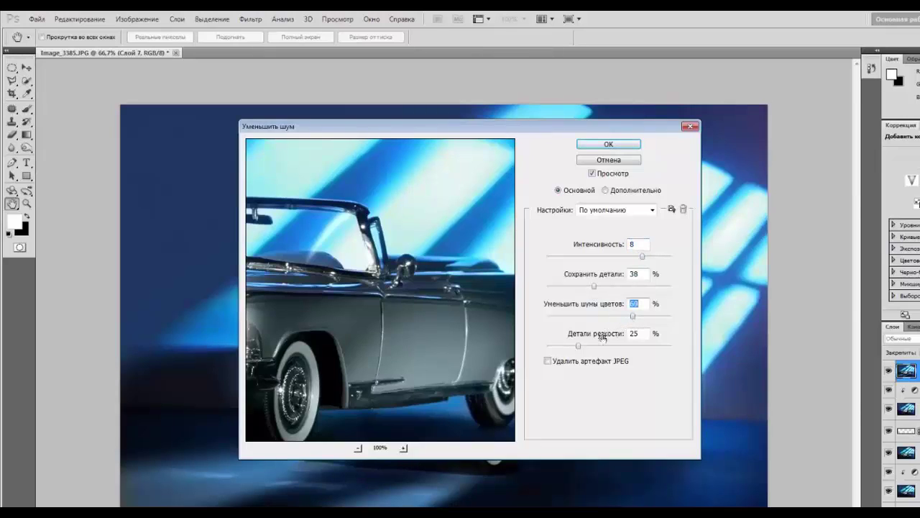
- Set Reduce Noise's sharpen details to 47%, enable JPEG artifact removal, check the preview around the windshield and apply the filter
{"action": "left_click_drag", "start_coordinate": [579, 346], "coordinate": [605, 349]}
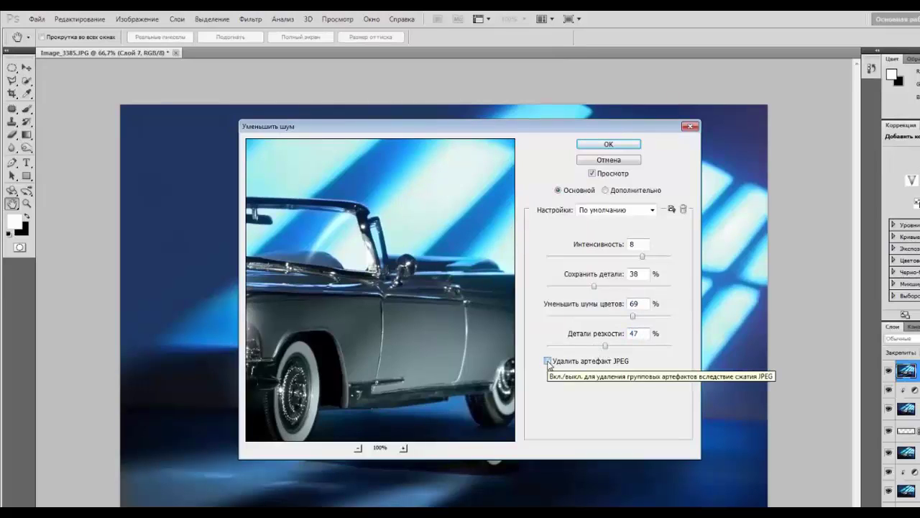
{"action": "left_click", "coordinate": [547, 361]}
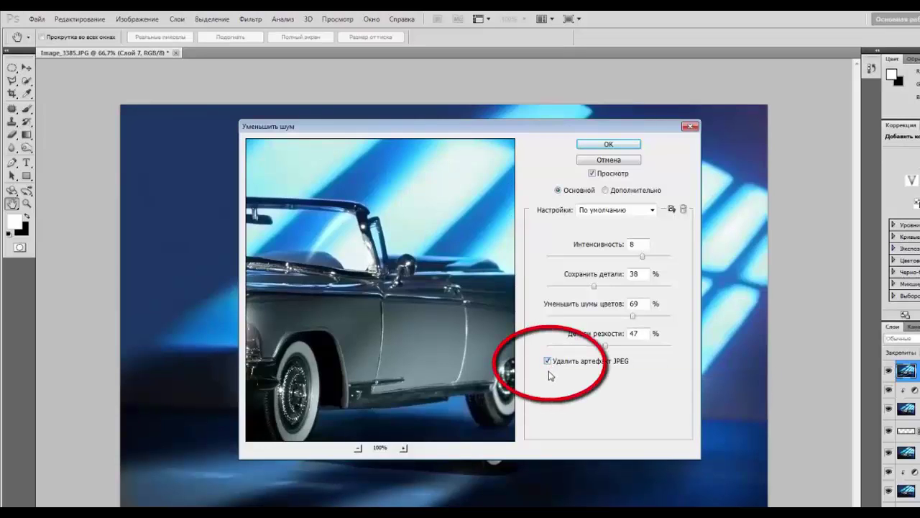
{"action": "mouse_move", "coordinate": [322, 317]}
{"action": "left_mouse_down"}
{"action": "mouse_move", "coordinate": [359, 324]}
{"action": "mouse_move", "coordinate": [381, 345]}
{"action": "mouse_move", "coordinate": [390, 337]}
{"action": "mouse_move", "coordinate": [352, 315]}
{"action": "left_mouse_up"}
{"action": "left_click_drag", "start_coordinate": [409, 292], "coordinate": [459, 257]}
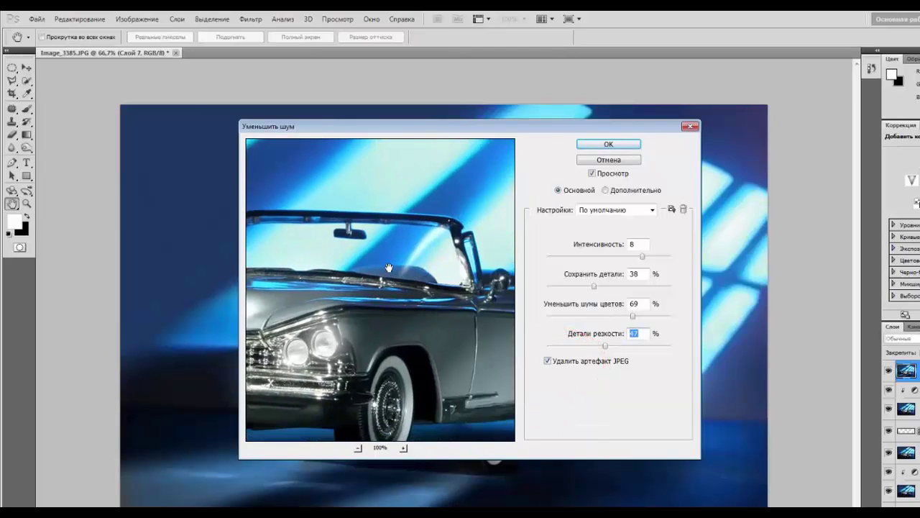
{"action": "left_click", "coordinate": [610, 145]}
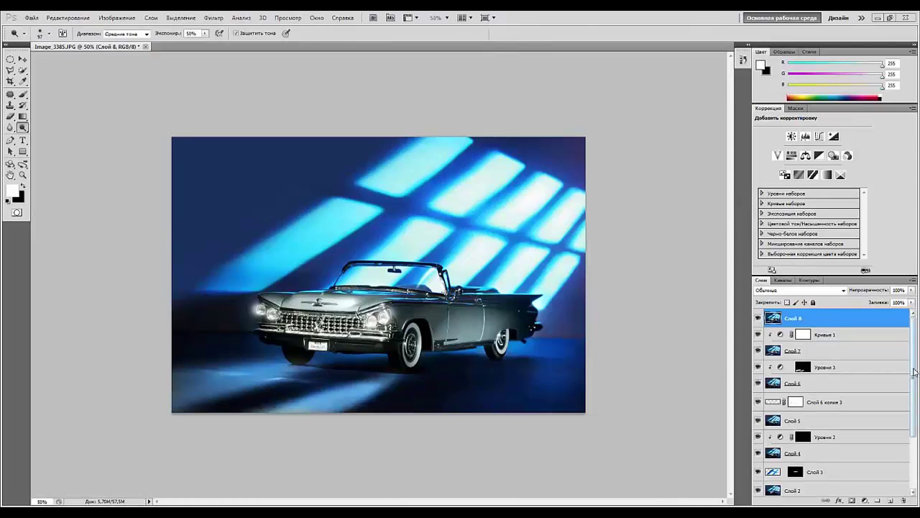
- Compare the retouched car image with the original by toggling the visibility of all layers except the background twice
{"action": "scroll", "coordinate": [913, 448], "scroll_direction": "down", "scroll_amount": 2}
{"action": "key", "text": "alt+comma"}
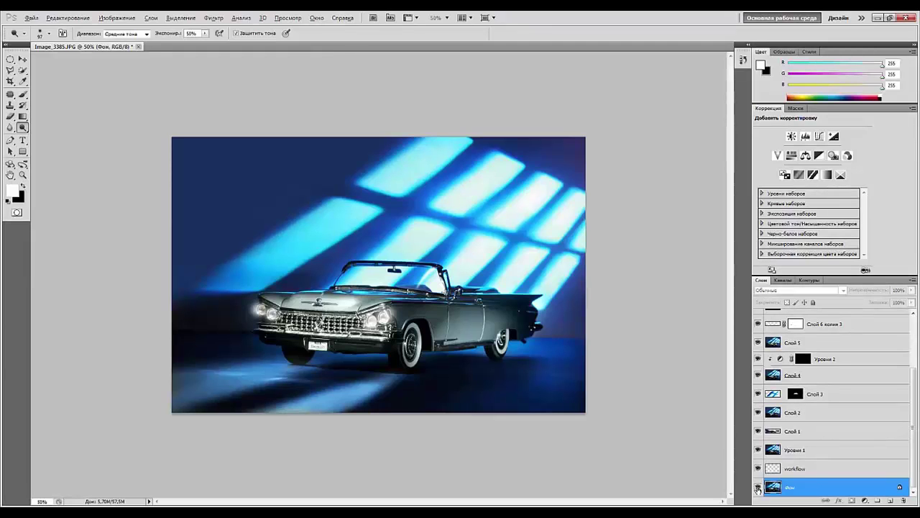
{"action": "left_click", "coordinate": [757, 488], "text": "alt"}
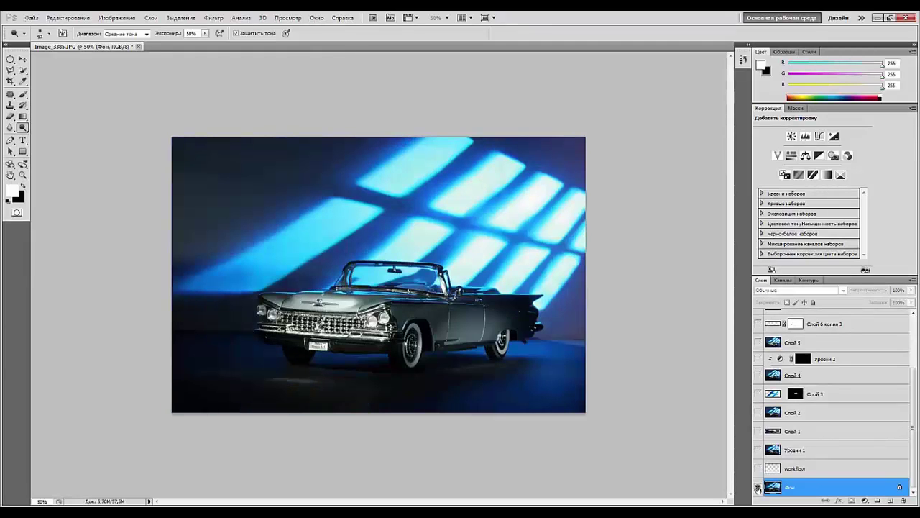
{"action": "left_click", "coordinate": [758, 489], "text": "alt"}
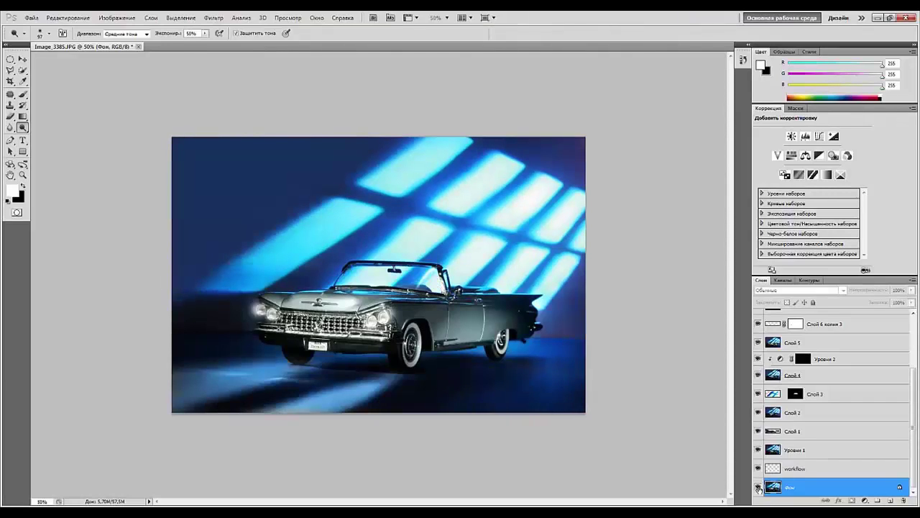
{"action": "left_click", "coordinate": [758, 488], "text": "alt"}
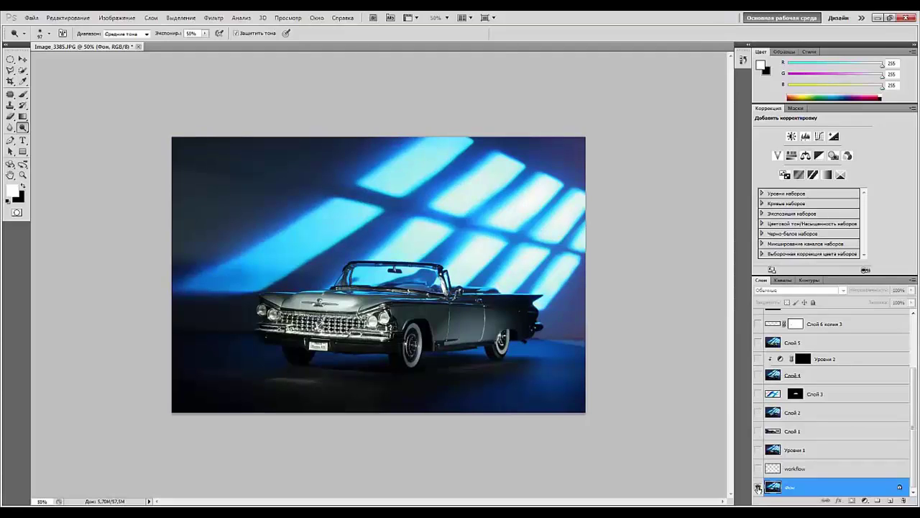
{"action": "left_click", "coordinate": [757, 489], "text": "alt"}
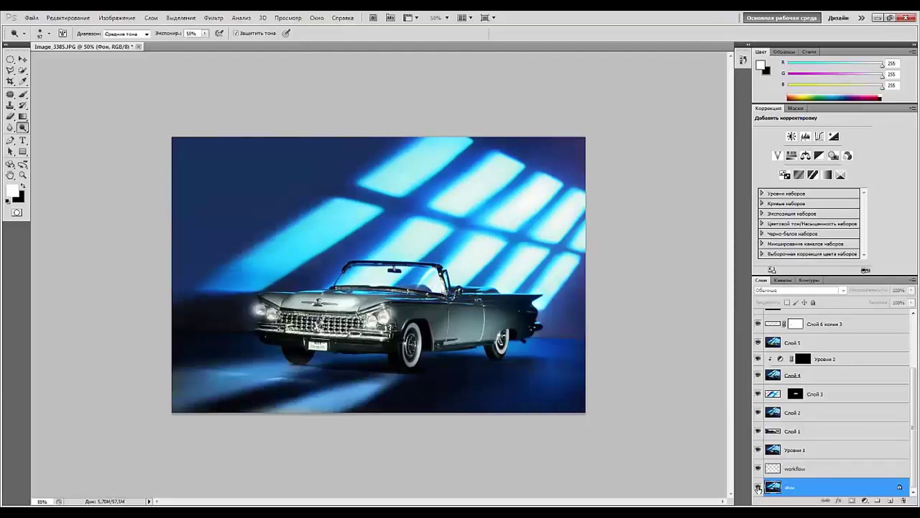